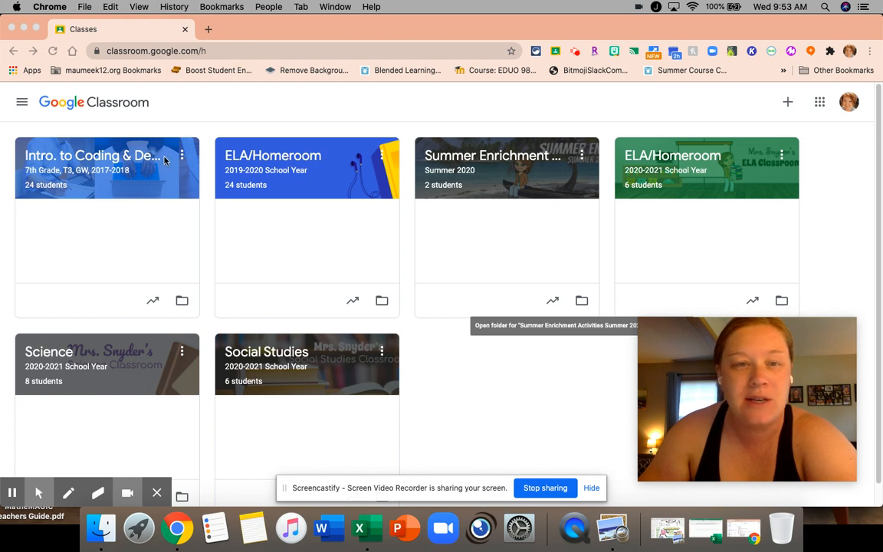
In the Intro. to Coding & Design class, create a classwork assignment titled "Sample Assignment"
click(134, 161)
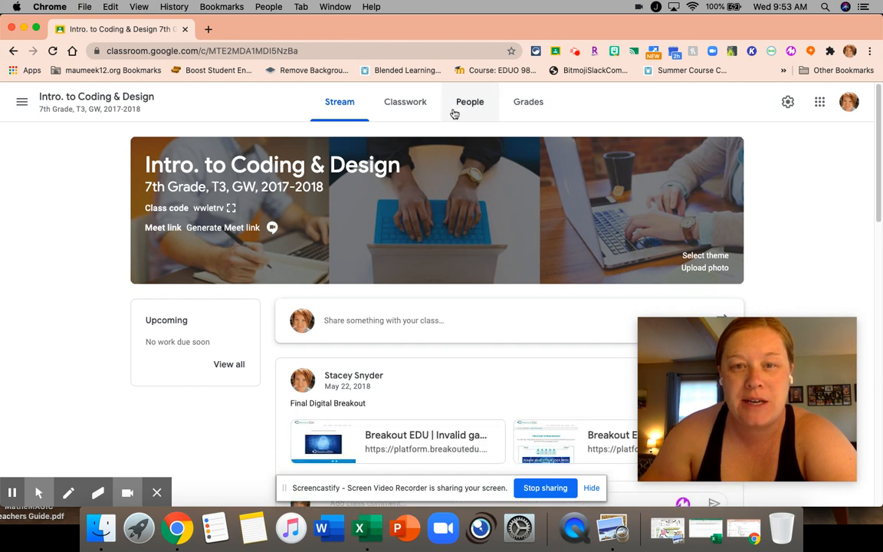
click(413, 112)
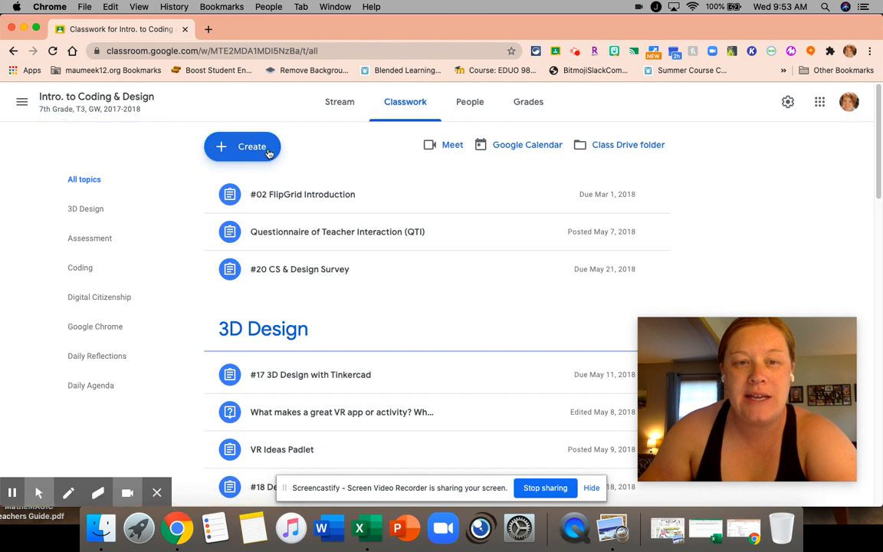
click(269, 152)
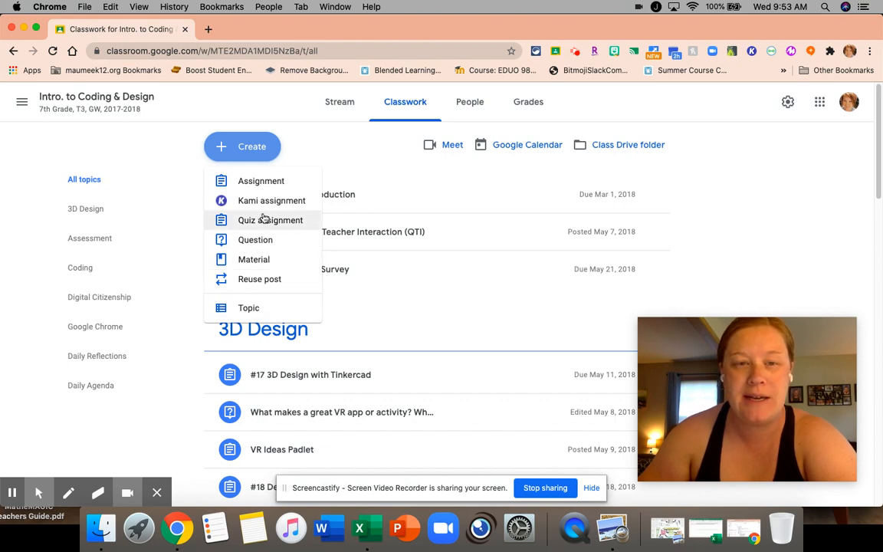
click(259, 184)
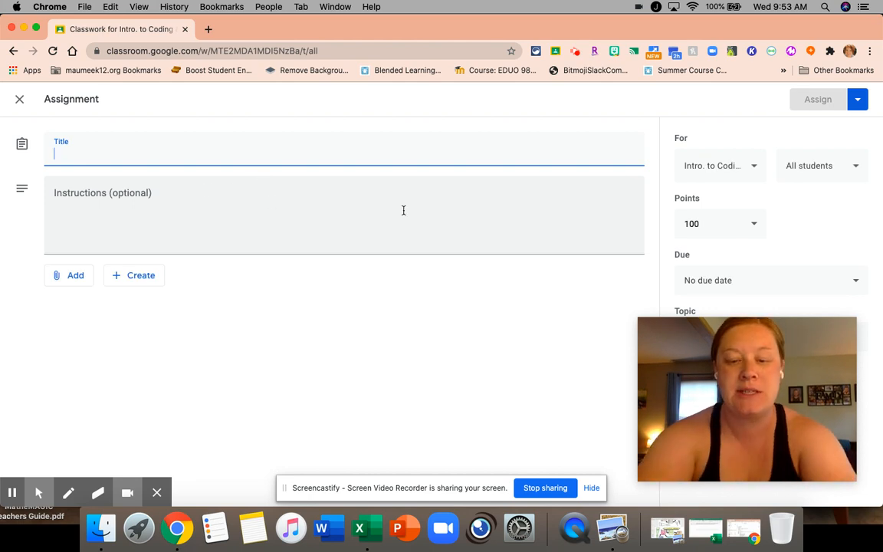
text(Sample Assignment)
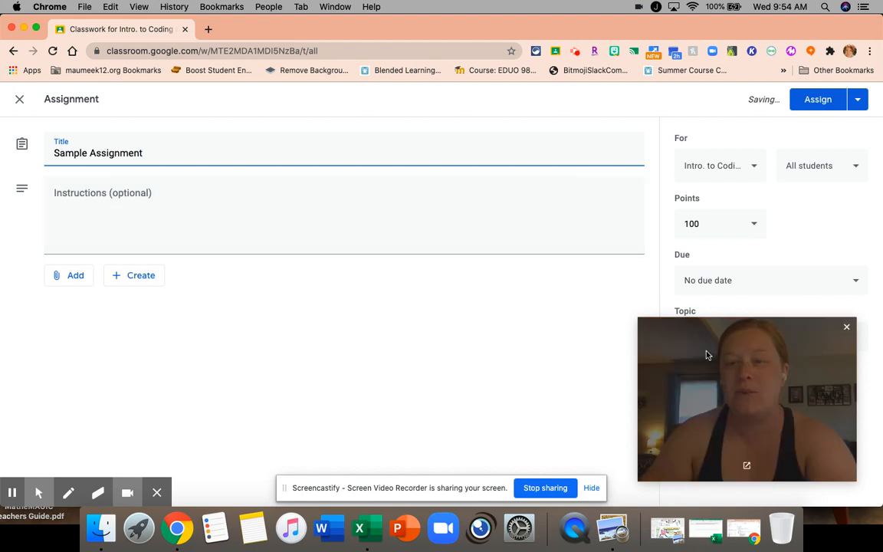
Set the assignment's points to 20
drag(718, 353, 474, 113)
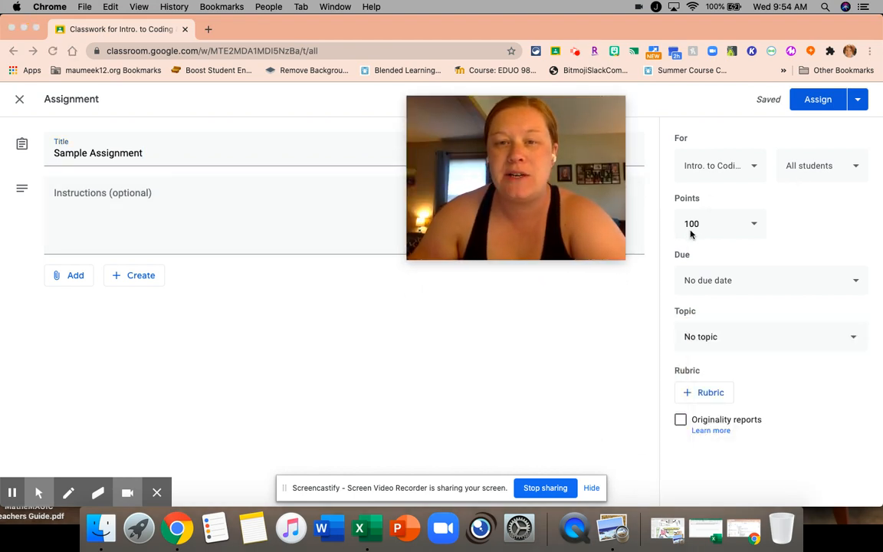
click(754, 226)
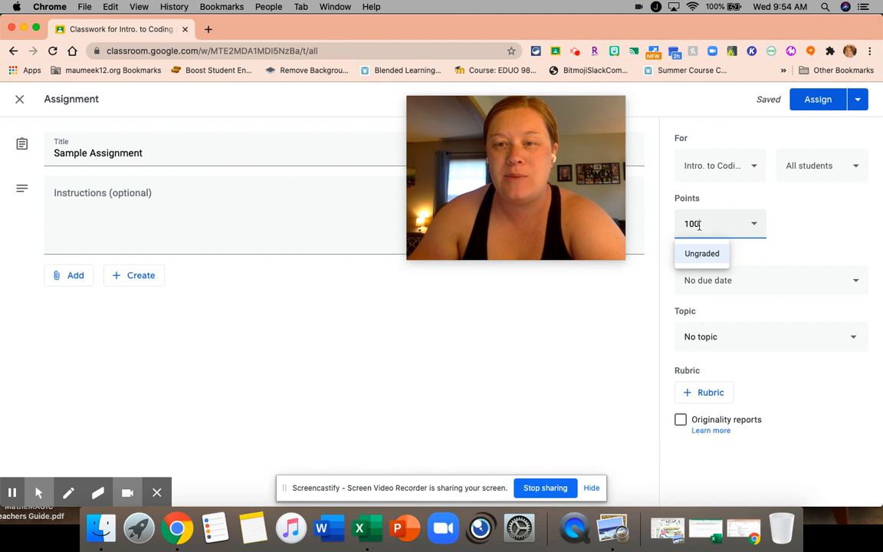
double_click(685, 225)
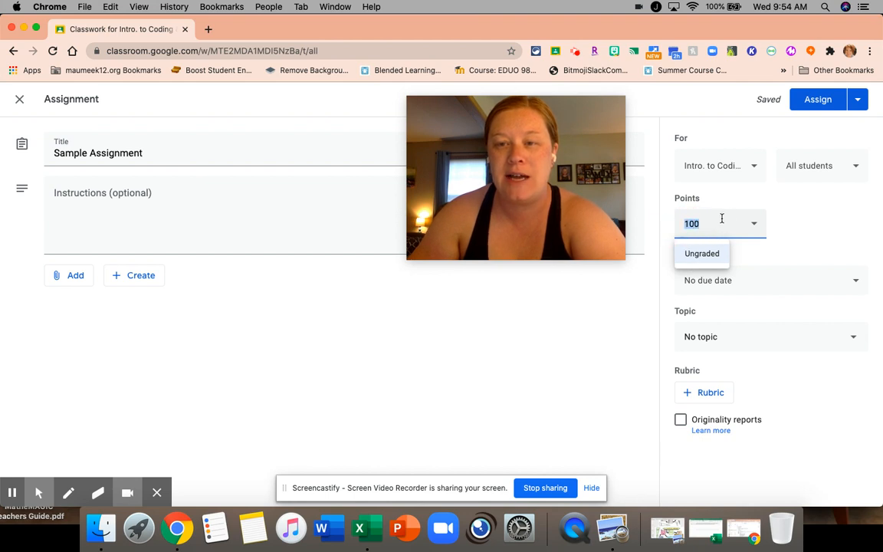
text(20)
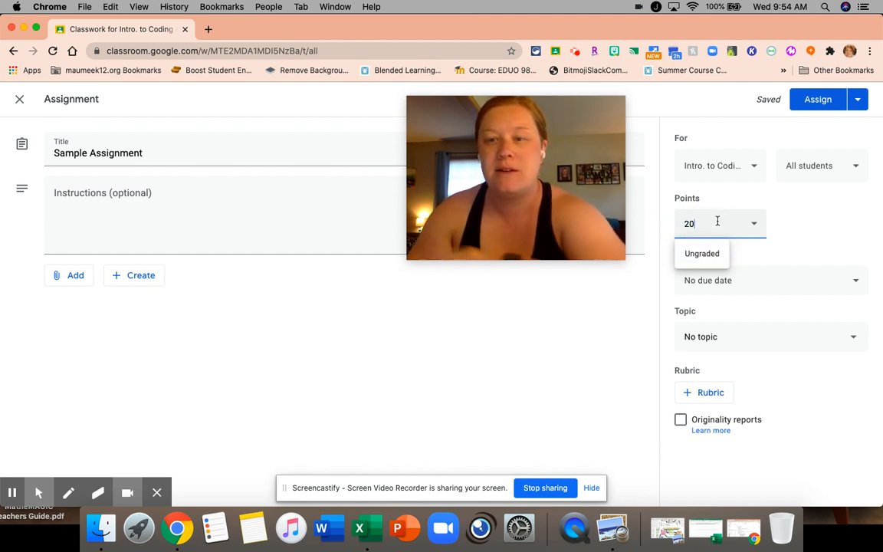
click(803, 225)
Examine the assignment's due date, topic and originality report options without changing them
click(744, 284)
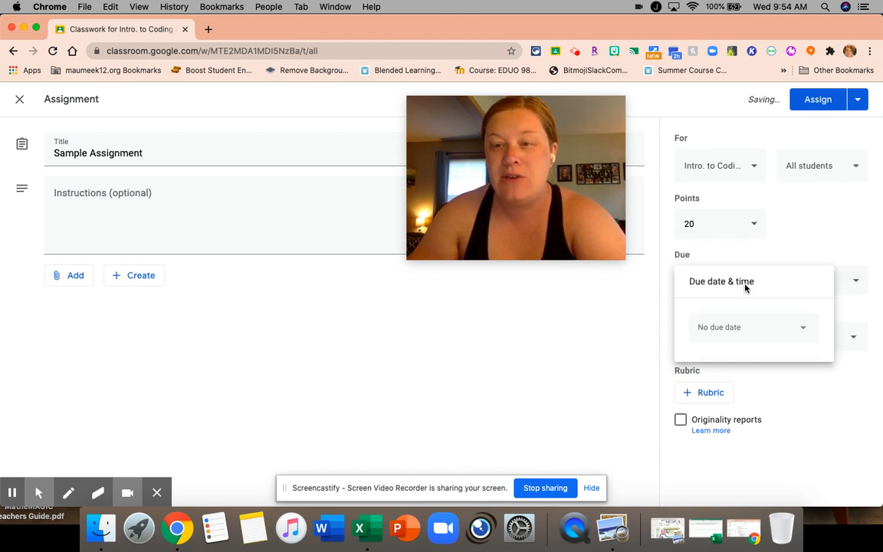
click(801, 250)
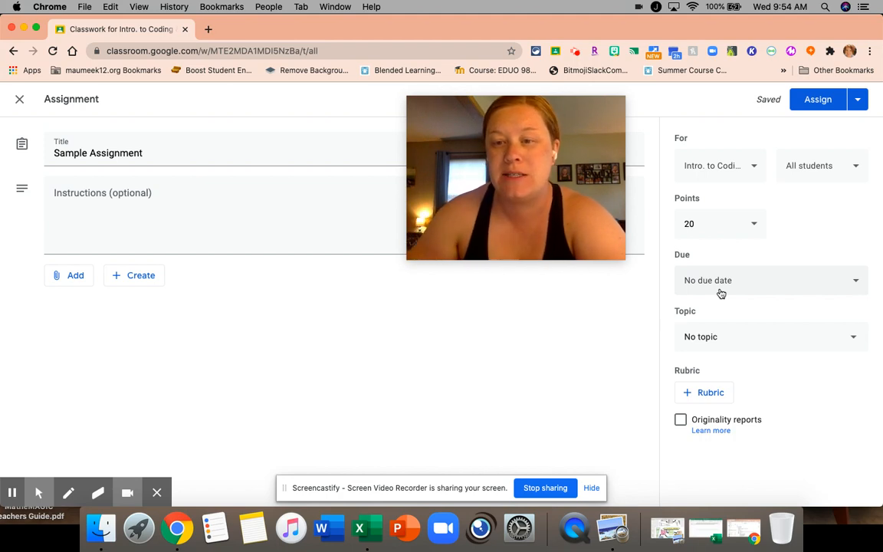
click(726, 343)
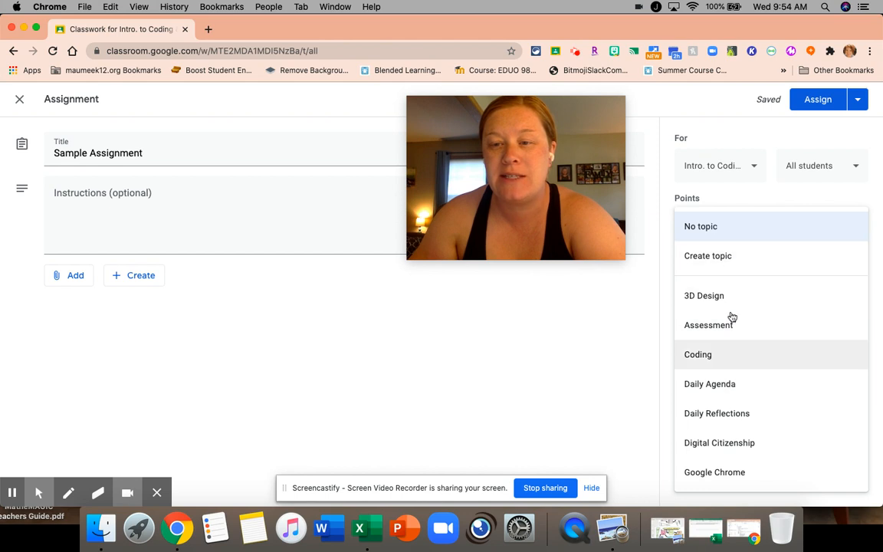
click(740, 233)
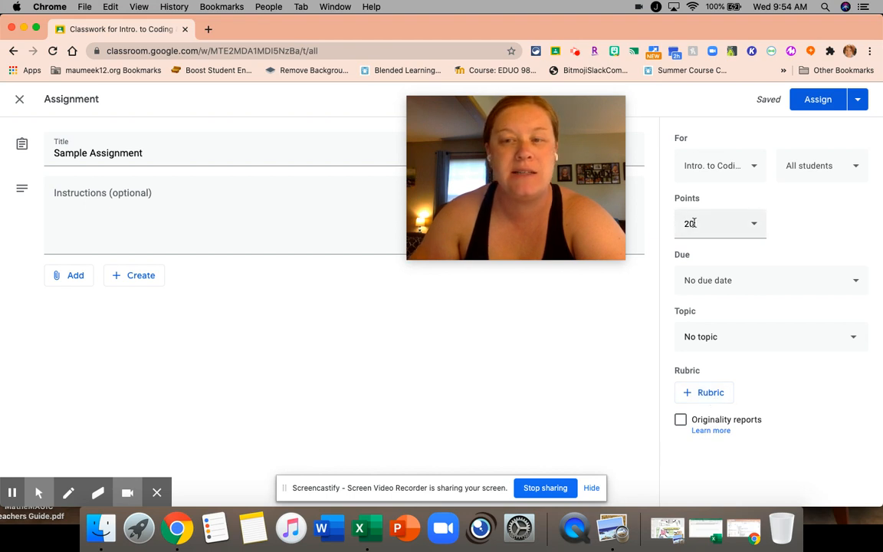
click(680, 422)
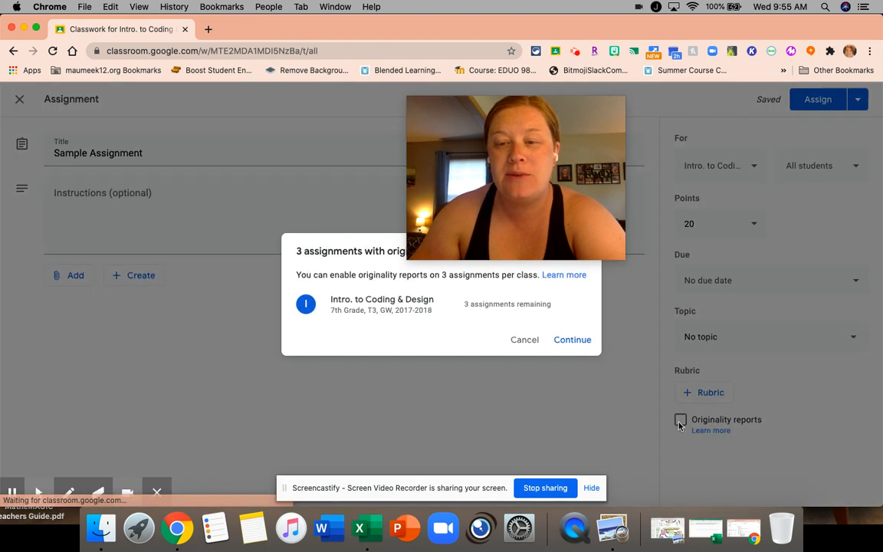
drag(491, 164, 478, 116)
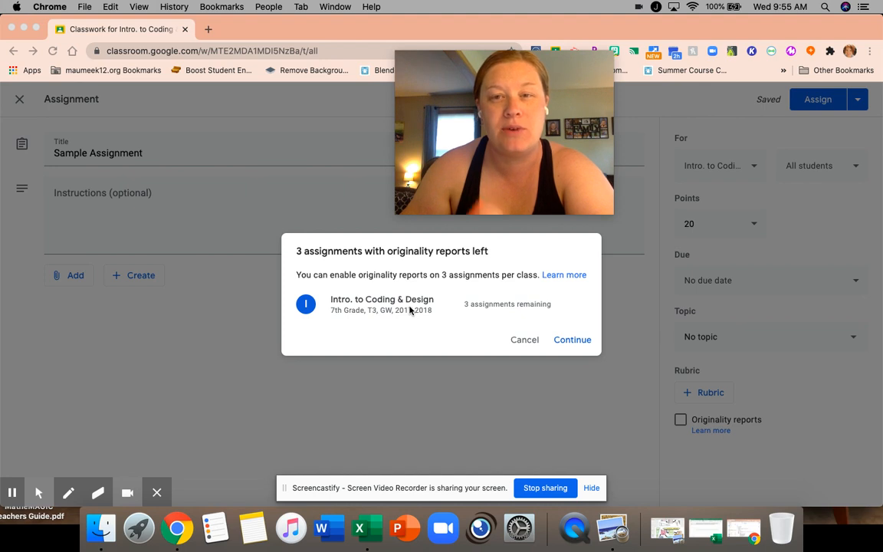
click(527, 343)
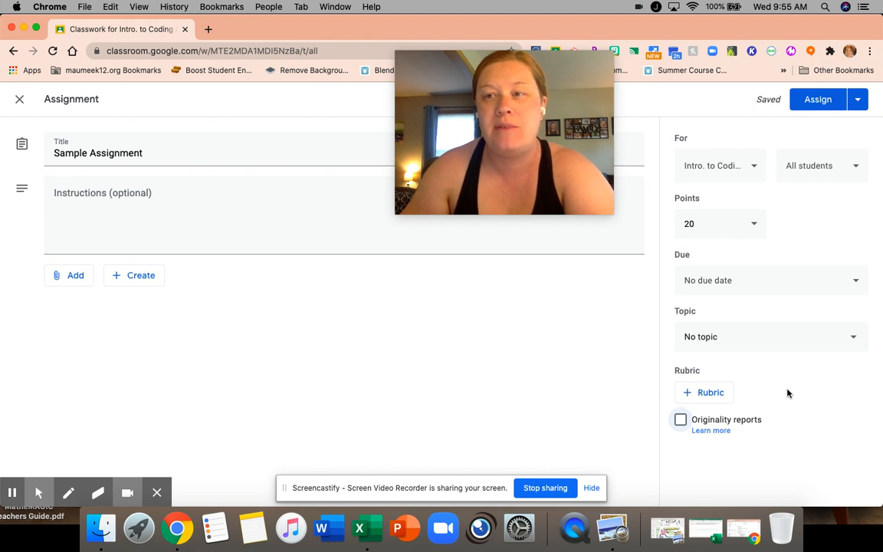
Start creating a new rubric for the assignment, keeping scoring turned on
click(709, 395)
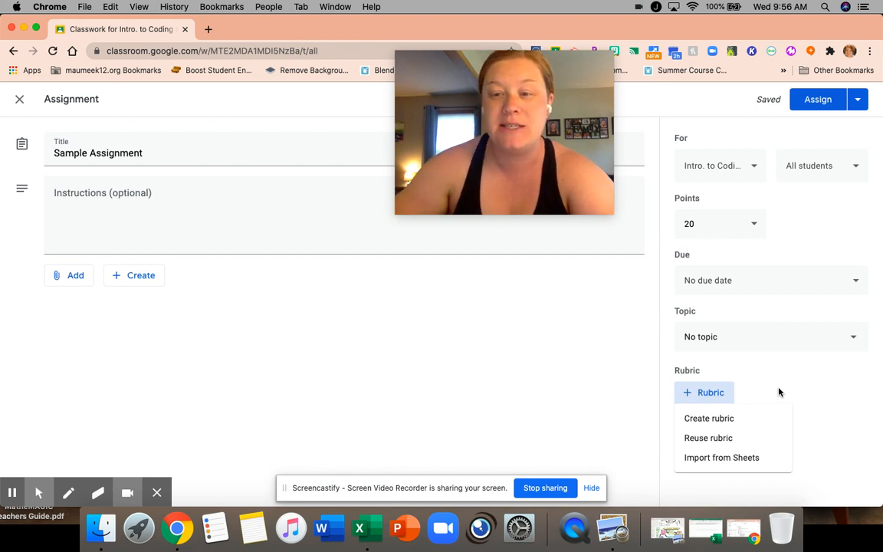
click(726, 421)
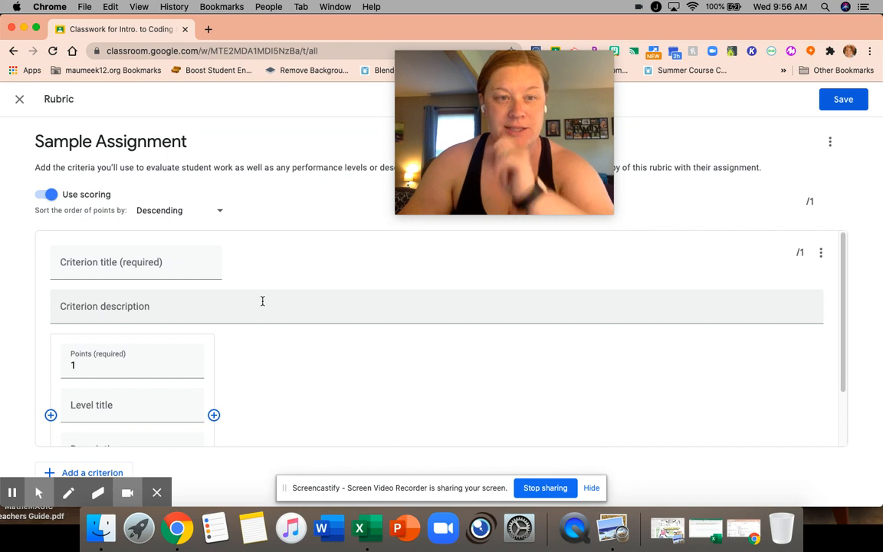
click(42, 197)
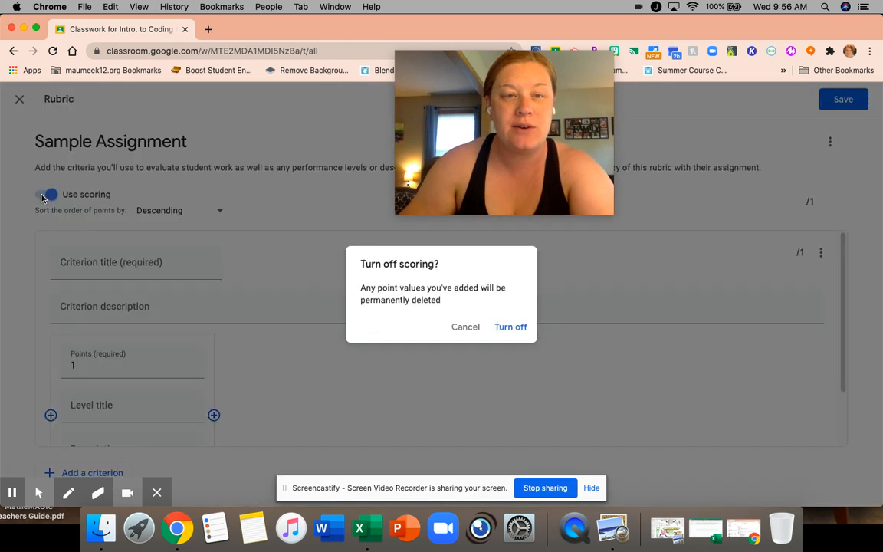
click(475, 327)
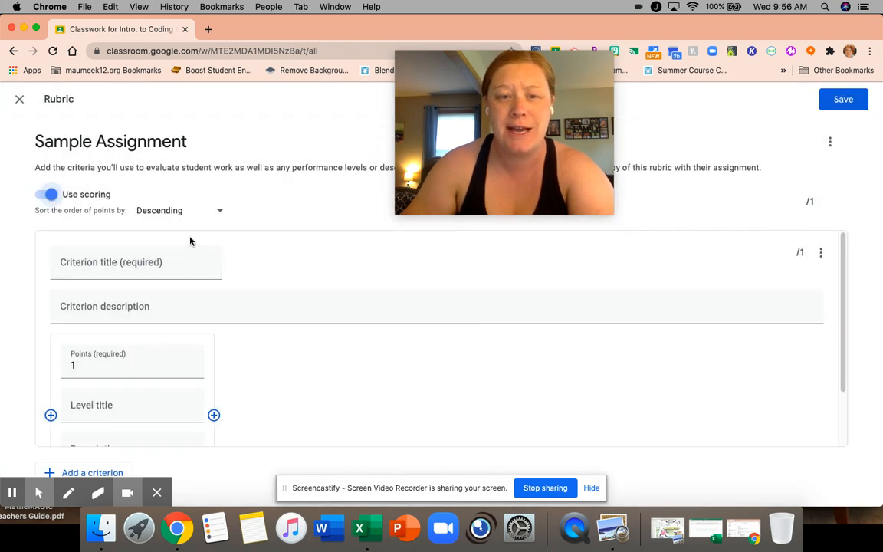
Title the rubric's first criterion "Spelling and Grammar"
scroll(290, 250, down, 1)
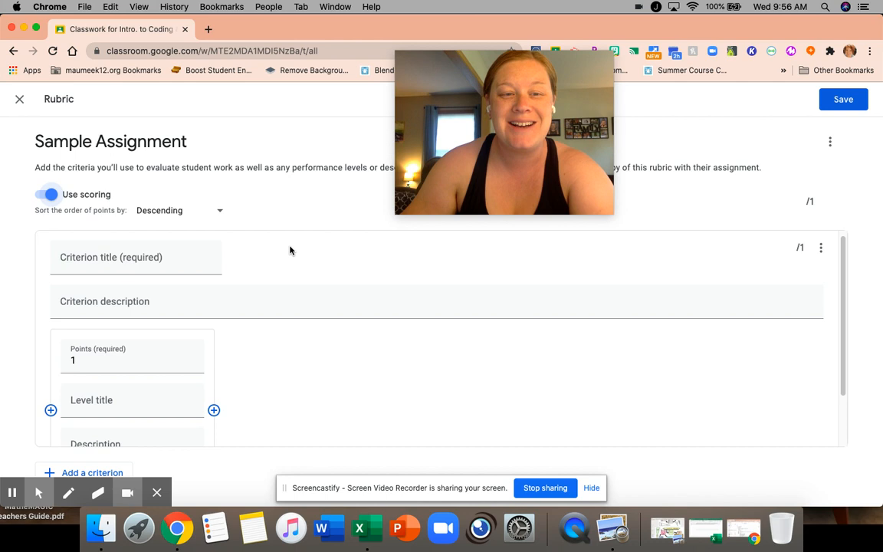
click(95, 259)
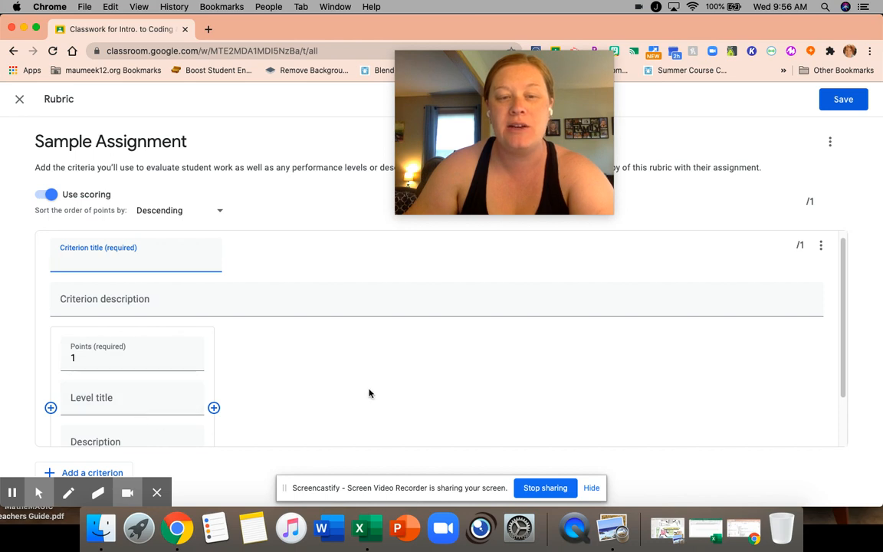
scroll(389, 368, up, 1)
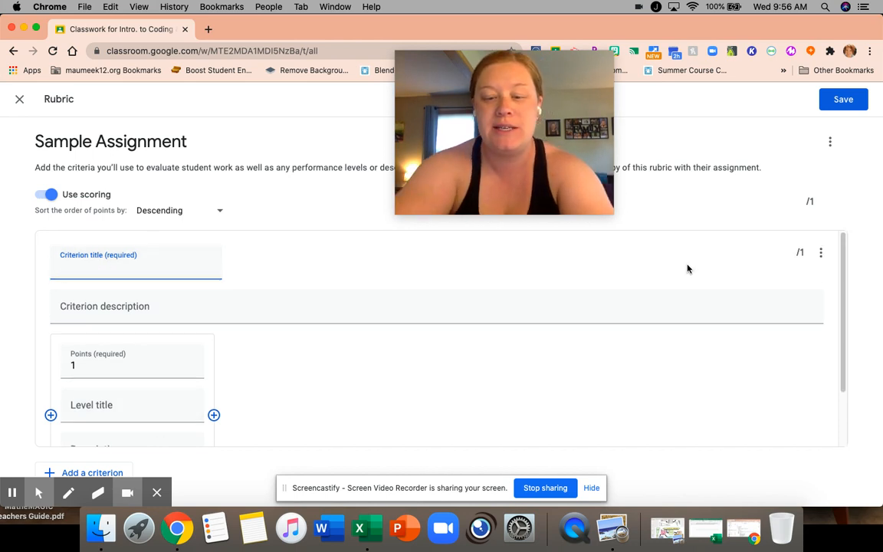
scroll(688, 269, down, 2)
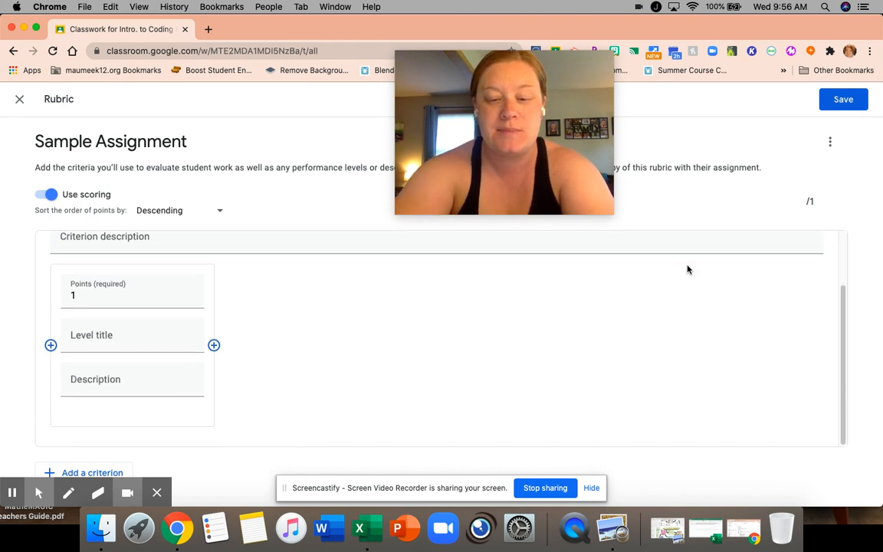
text(Spelling and Grammaer)
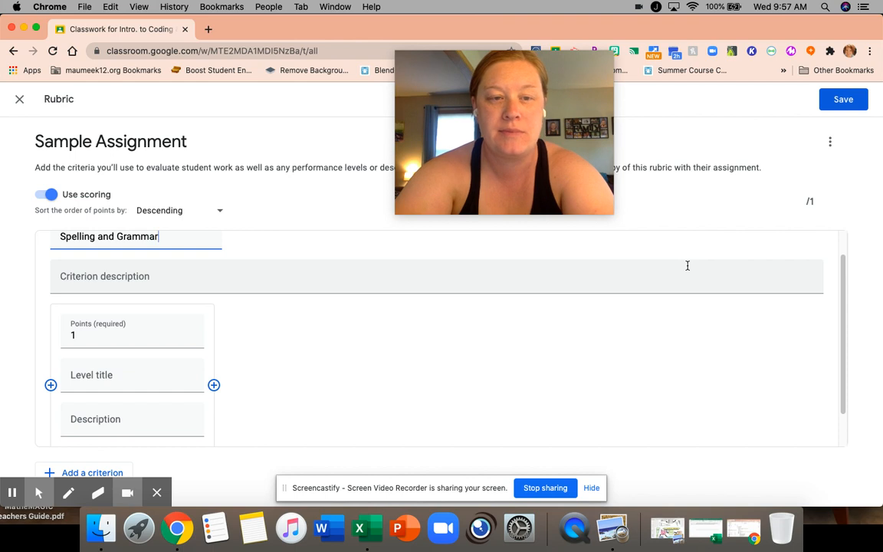
scroll(688, 267, up, 1)
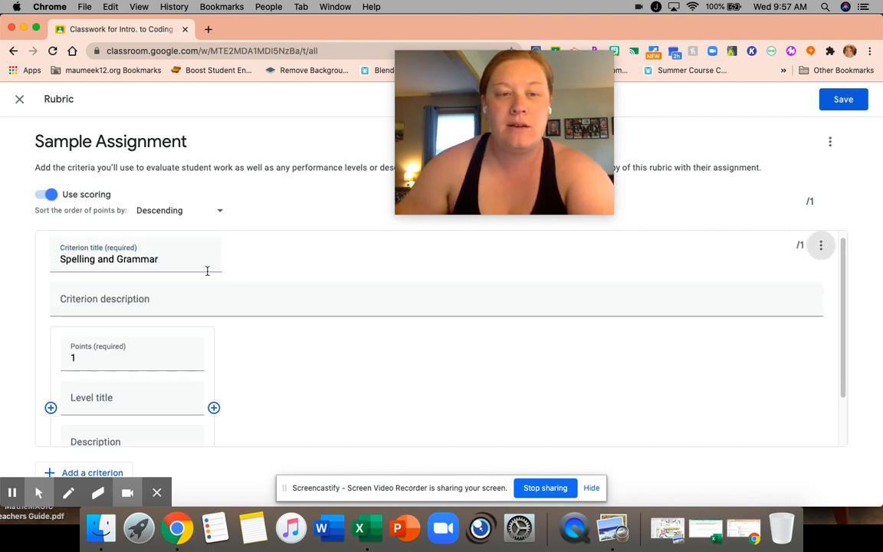
Describe the criterion as "Make sure to double check your spelling and reread your writing to make sure it makes sense."
click(404, 291)
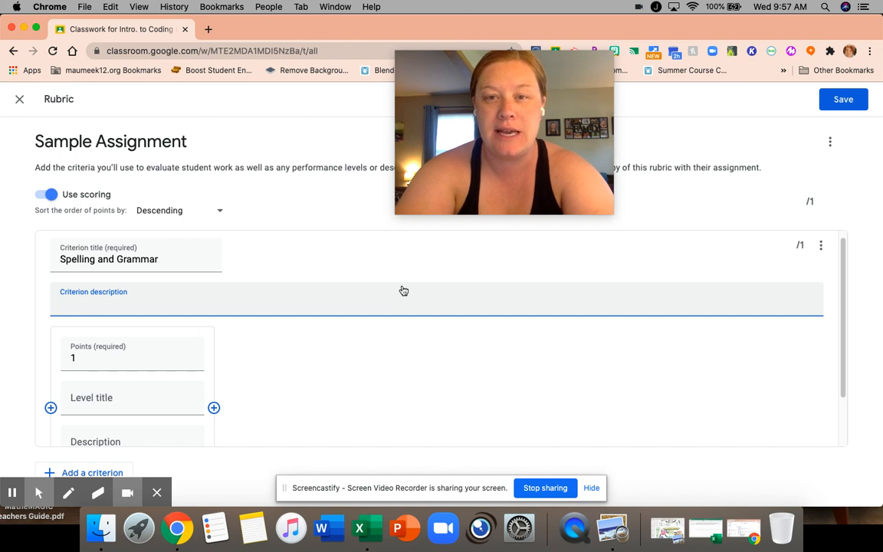
text(Make)
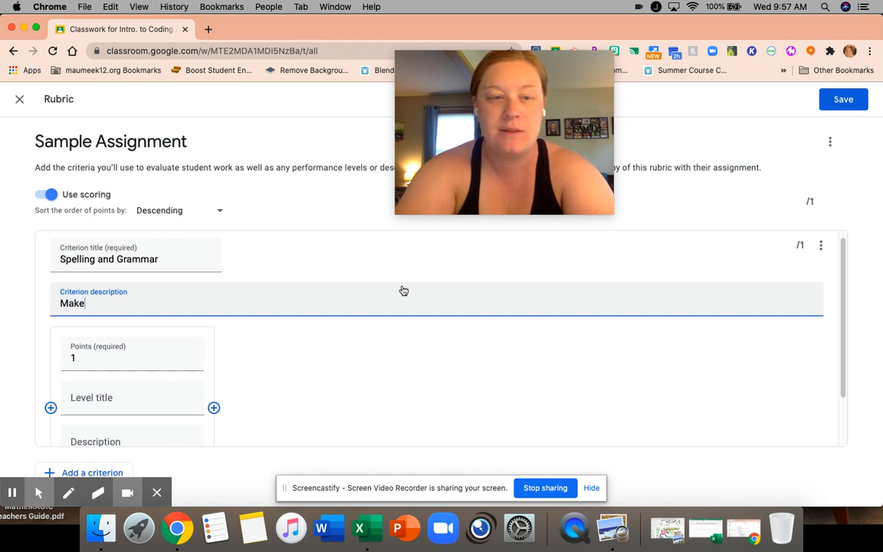
text( sure to double)
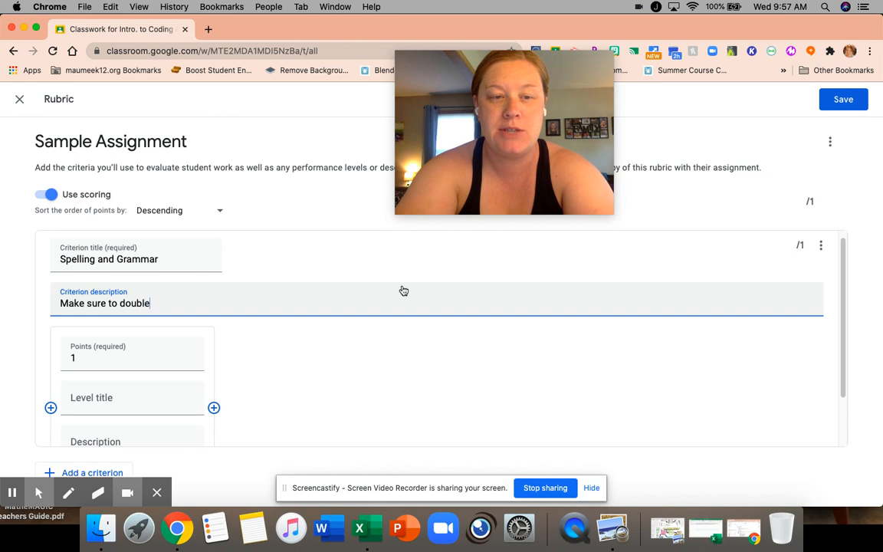
text( check your )
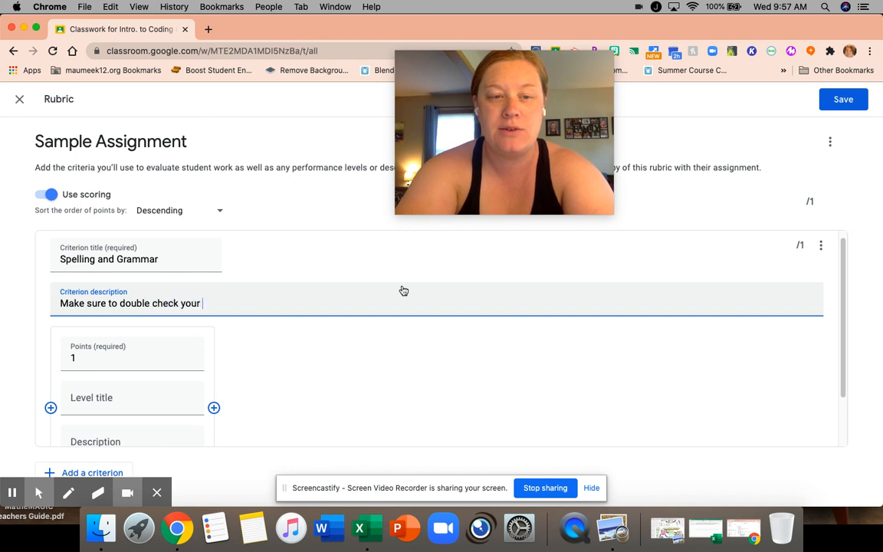
text(spelling an r)
text(reread your writin)
text(g to make sure )
text(it makes sense.)
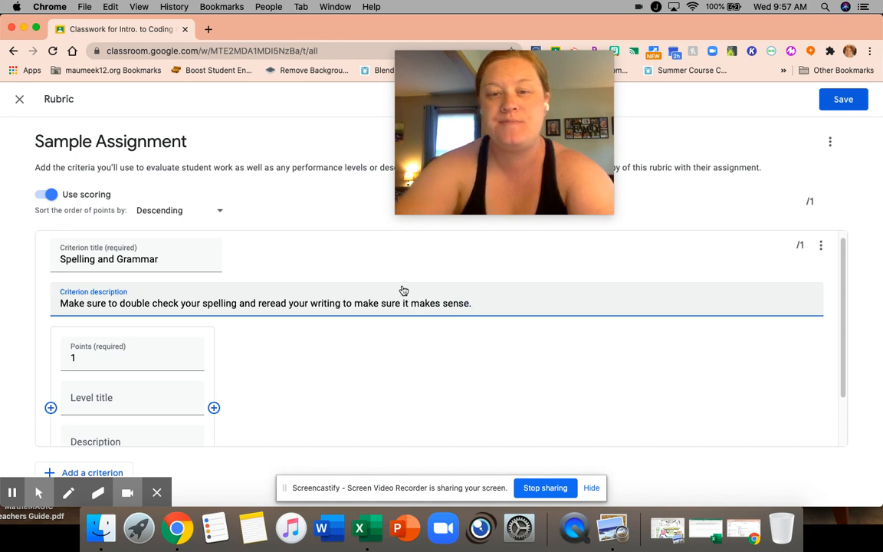
Set the criterion's first performance level to 3 points and title it "Proficient"
scroll(243, 325, down, 2)
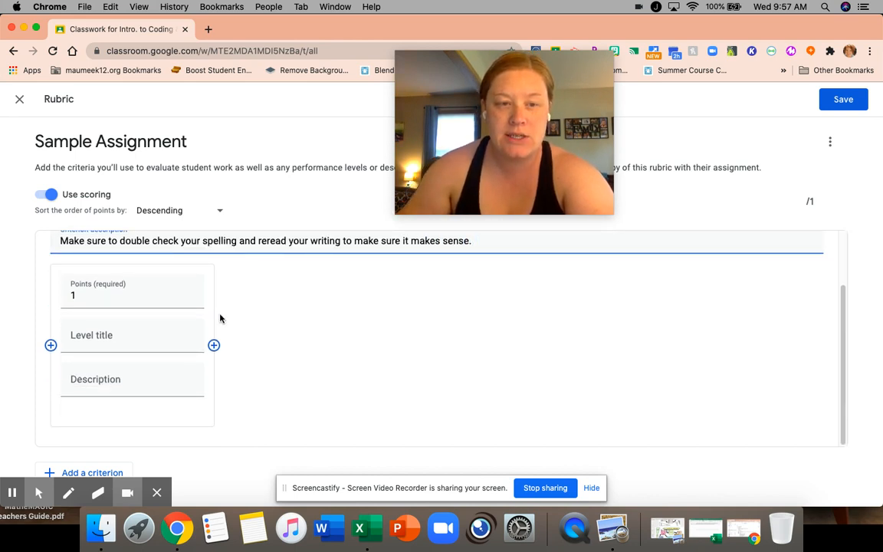
click(189, 293)
click(189, 292)
click(115, 335)
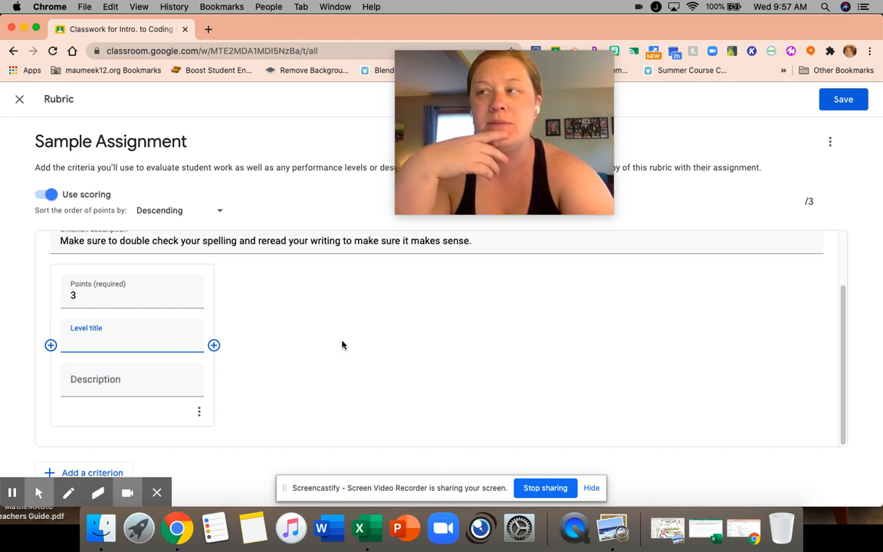
text(Proficient)
Describe the Proficient level as "Very few spelling errors. No major grammatical errors. It was clear that effort was made on this assignment."
click(168, 377)
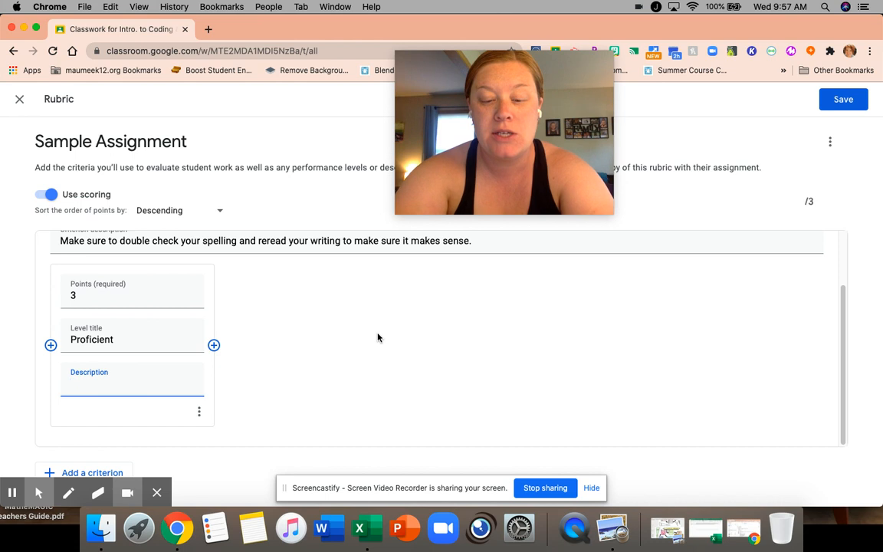
text(Very few spelling errors.)
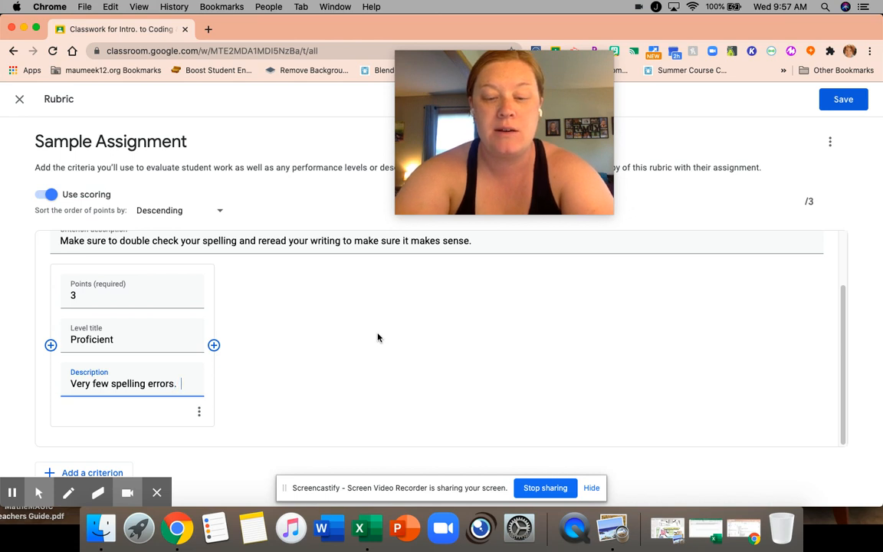
text(  No majo)
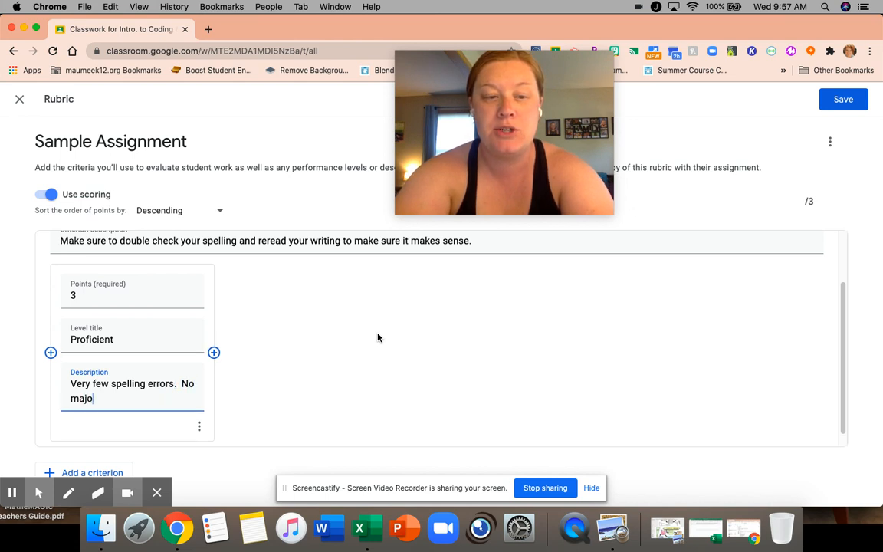
text(r grammatical errors.)
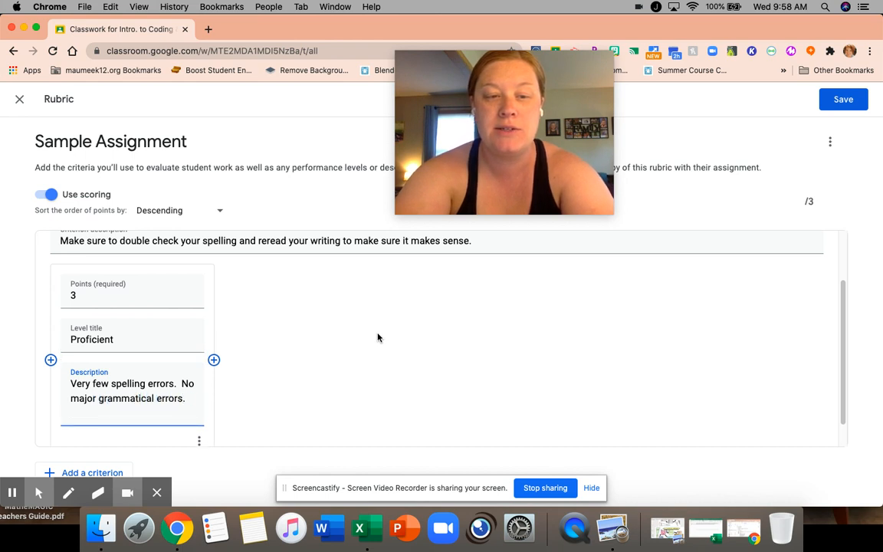
text(  It was clear that ef)
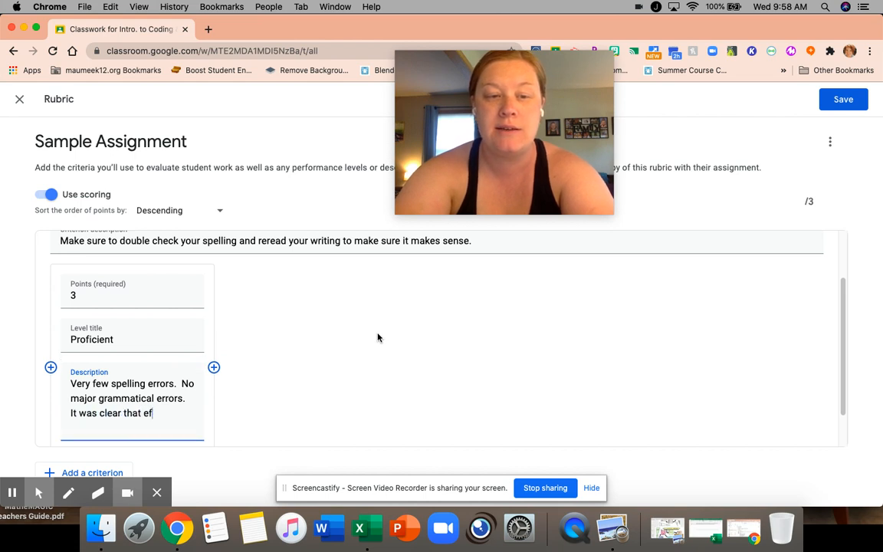
text(fort was made on this )
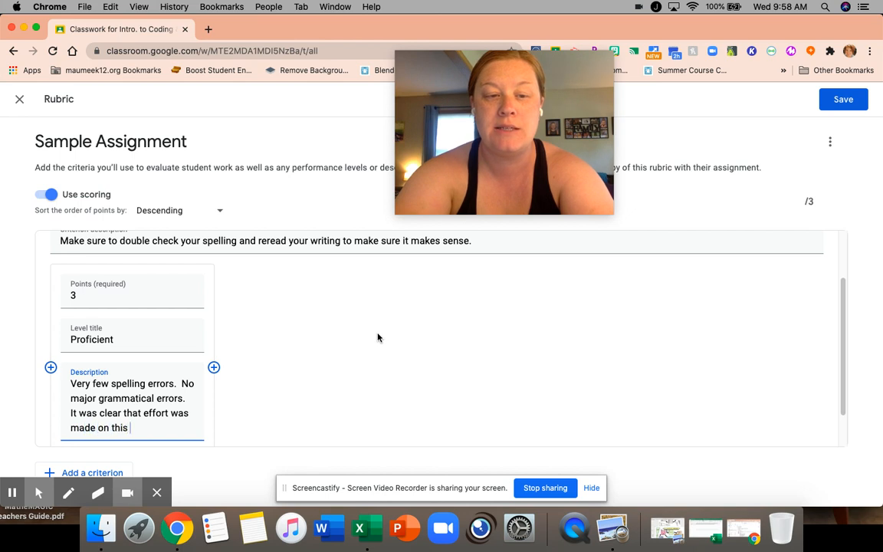
text(assignment)
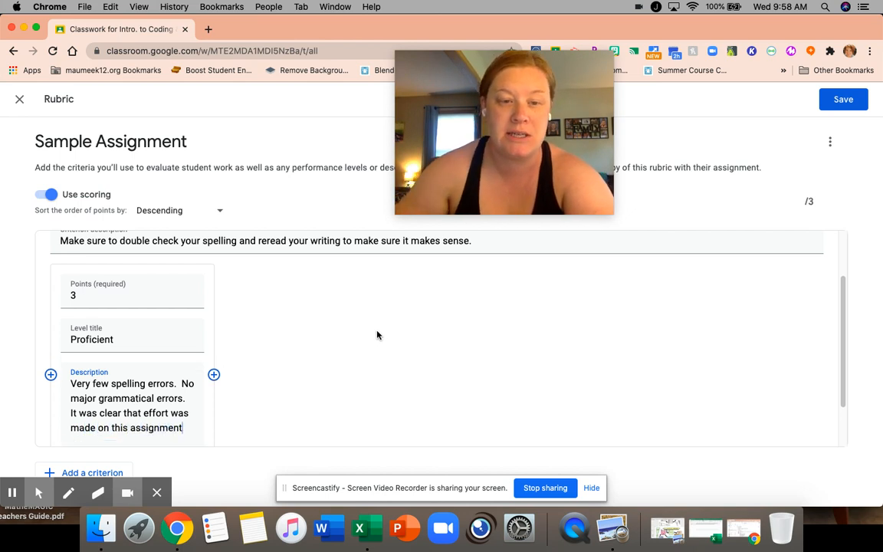
text(.)
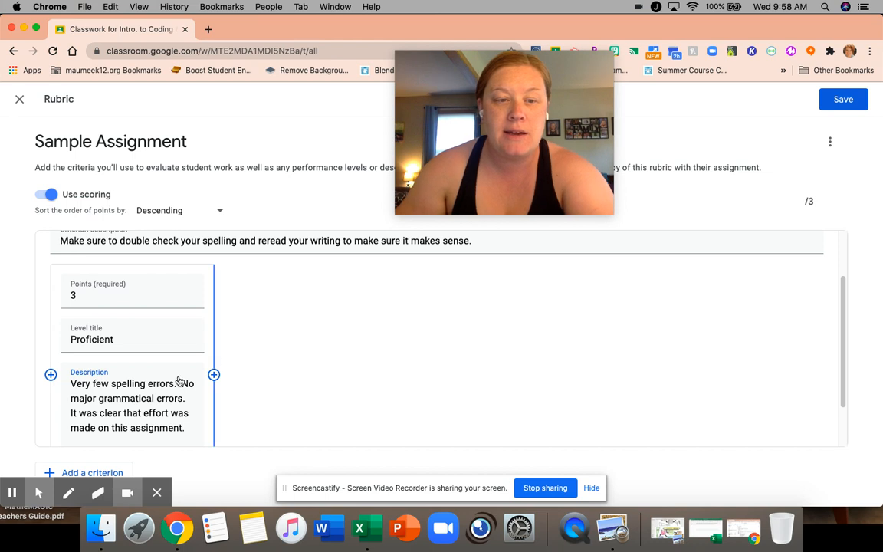
scroll(178, 380, down, 2)
click(199, 414)
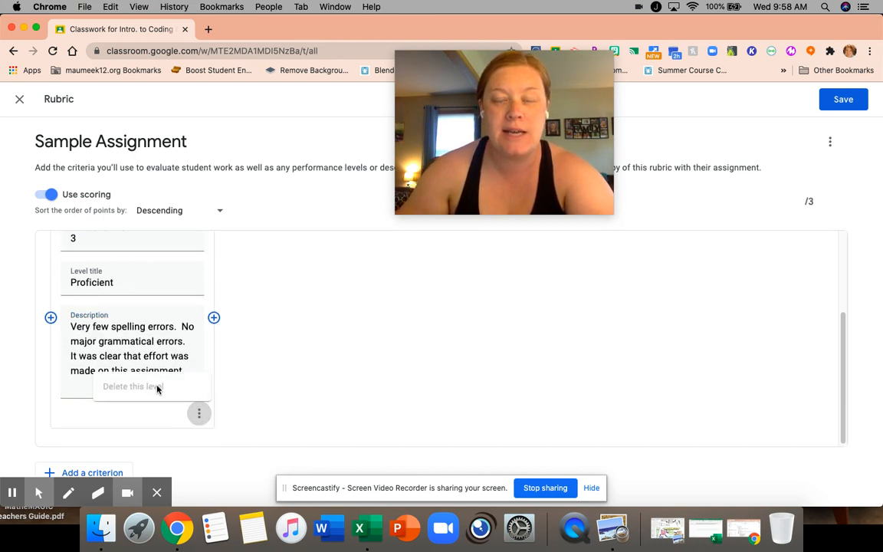
click(339, 335)
scroll(382, 344, up, 2)
scroll(383, 343, up, 1)
Add a second performance level after Proficient, worth 2 points and titled "Adequate"
scroll(382, 342, down, 3)
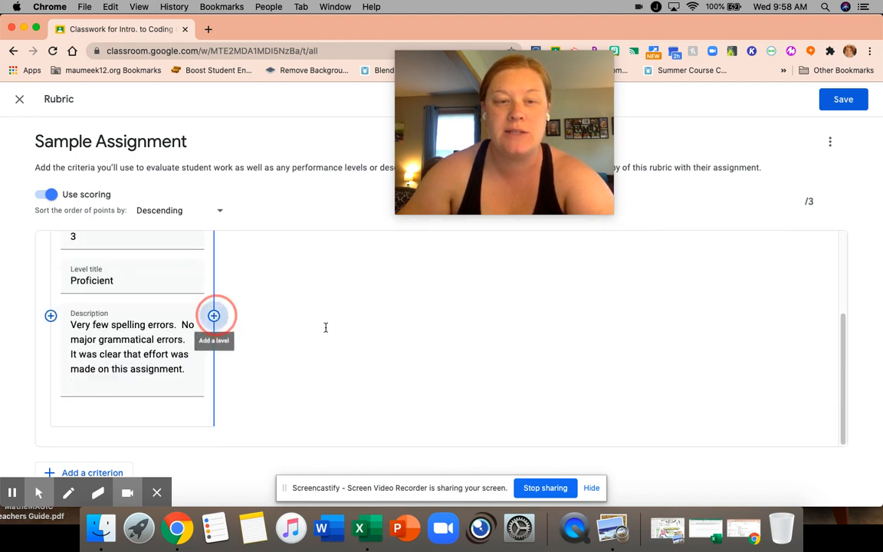
click(214, 315)
scroll(386, 339, up, 2)
text(2)
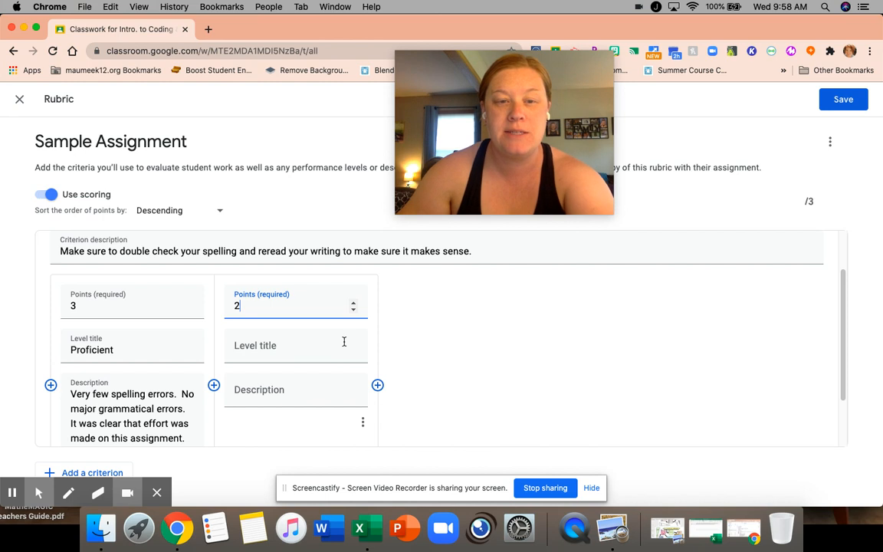
click(257, 346)
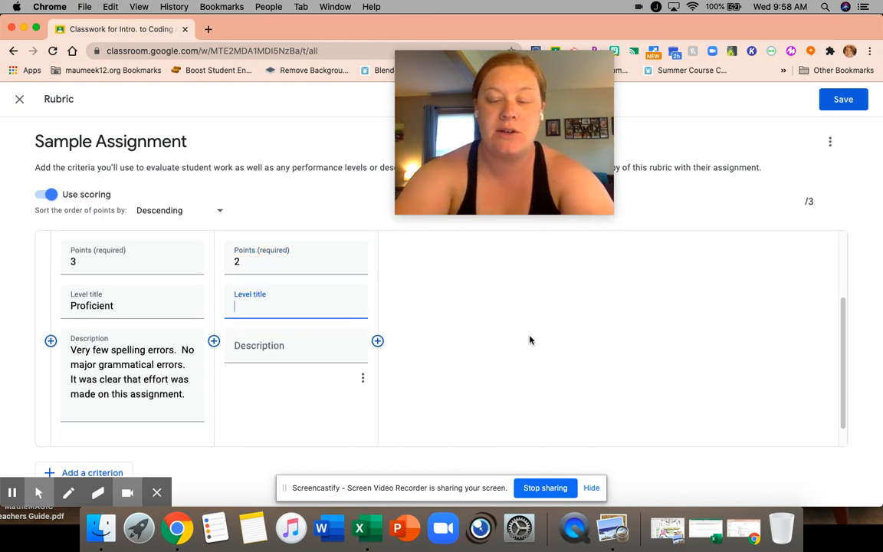
text(Ade)
key(BackSpace)
text(qque)
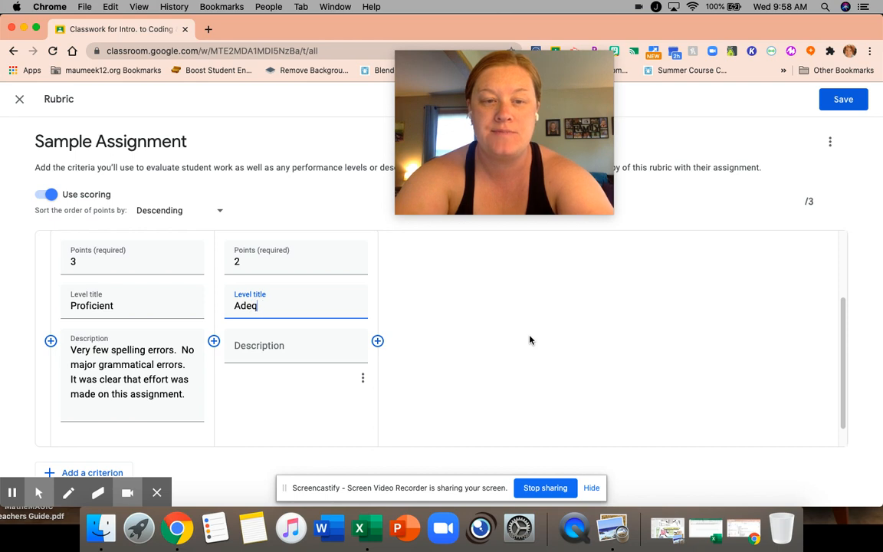
Describe the Adequate level as "Some spelling errors that interfere with understanding the writing. Also, has several grammatical errors."
key(Tab)
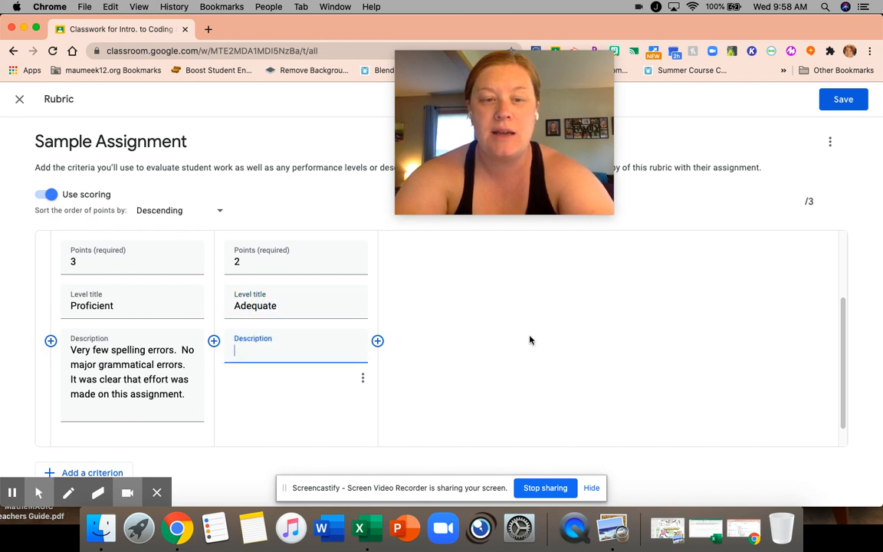
text(Some spelling )
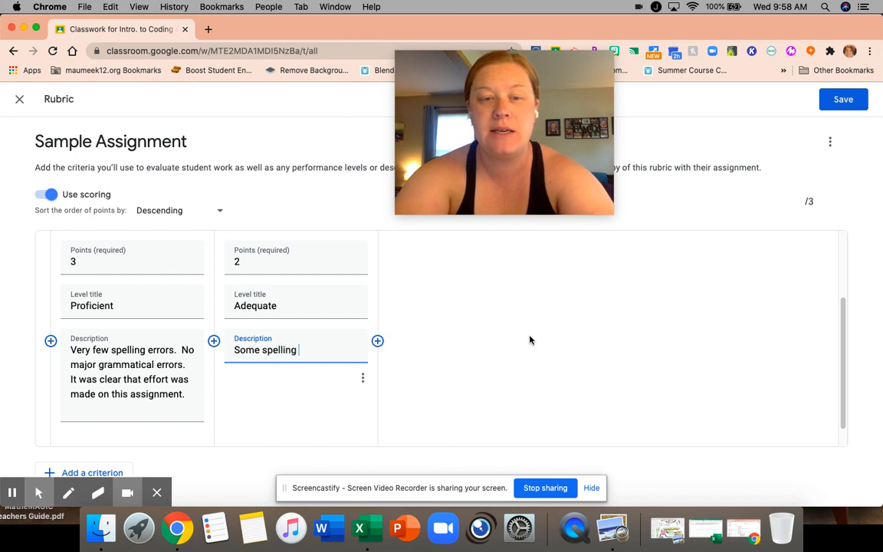
text(errors that inter)
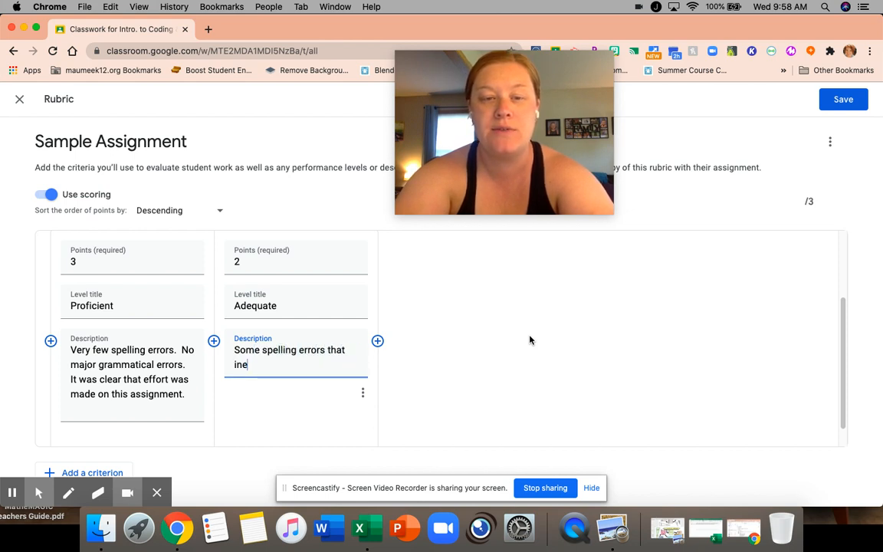
text(fere wi)
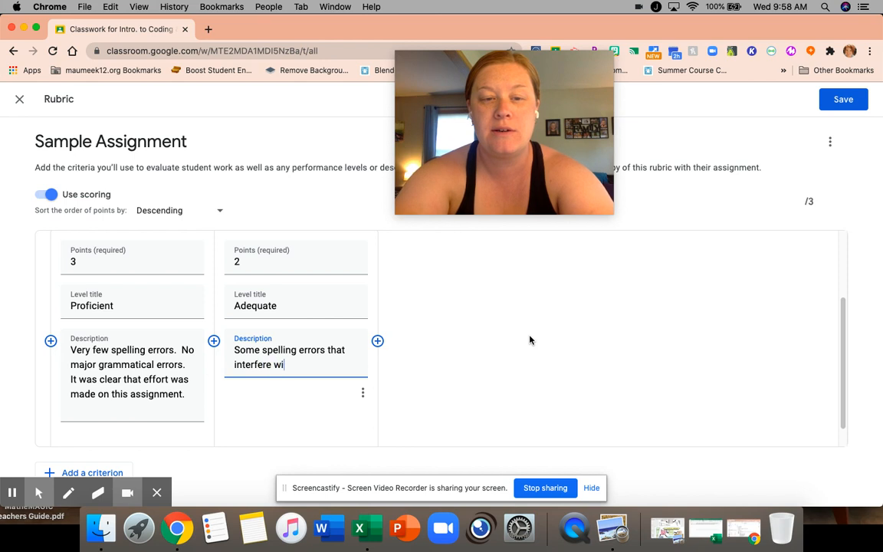
text(th )
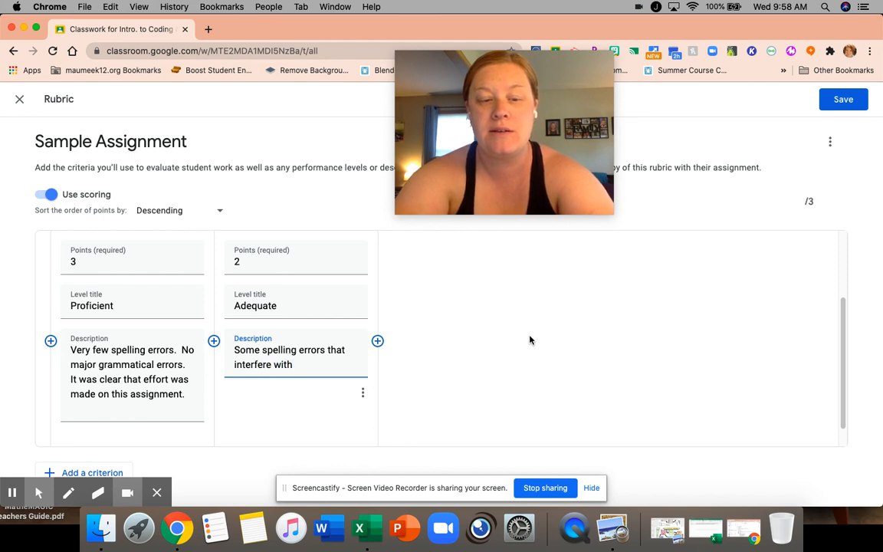
text(understand)
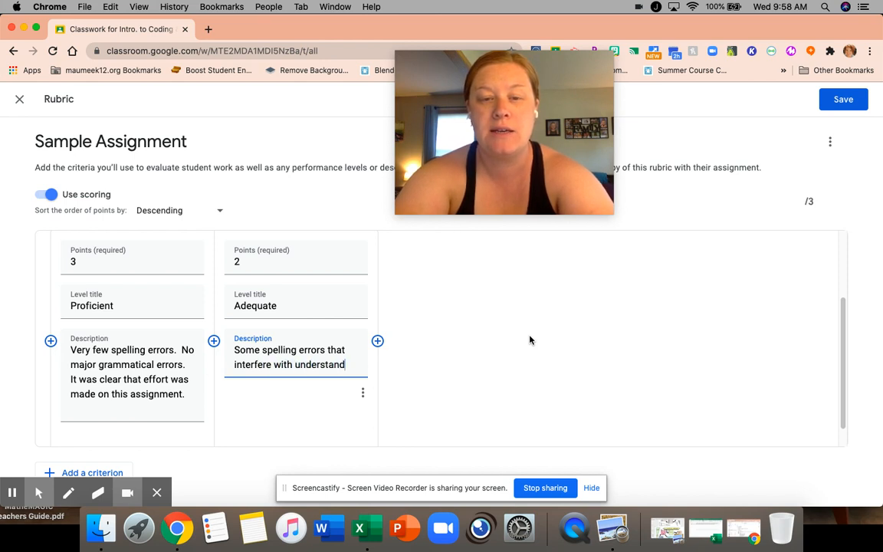
text(ing the writing. )
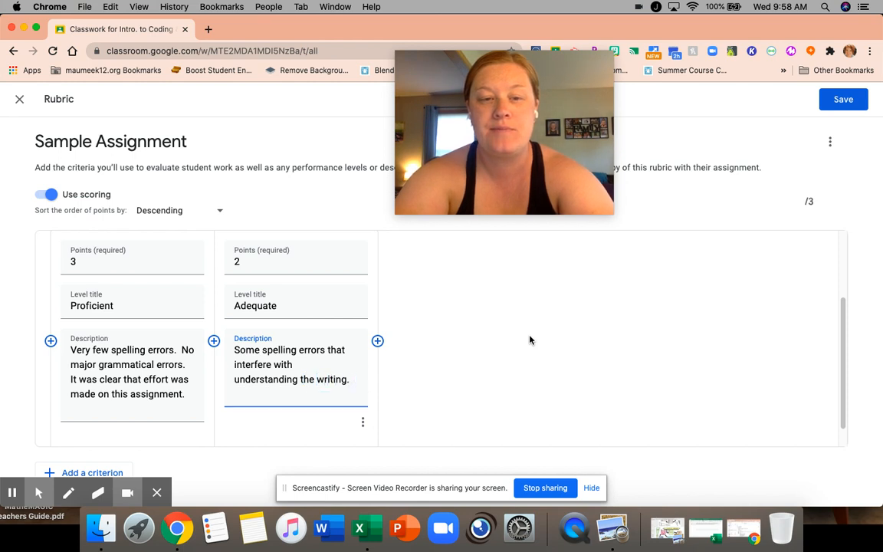
text(Also, has several)
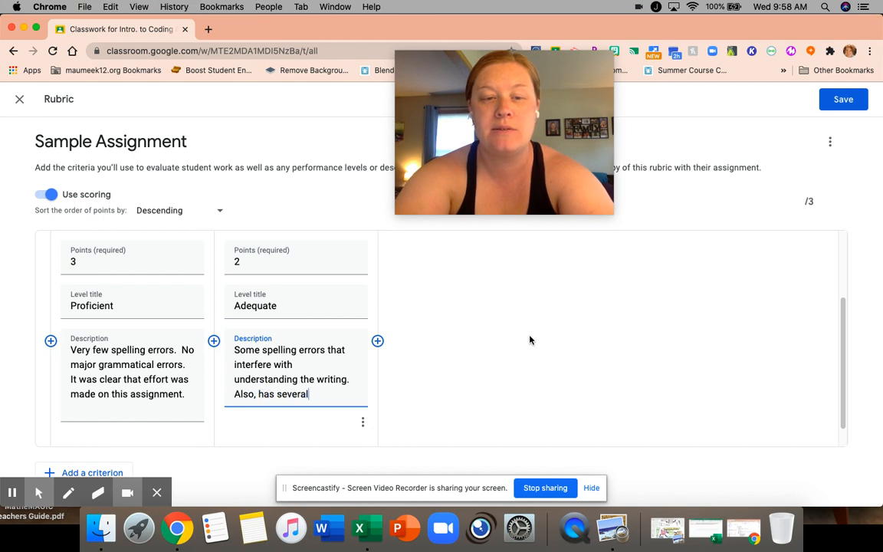
text( grammatical errors.)
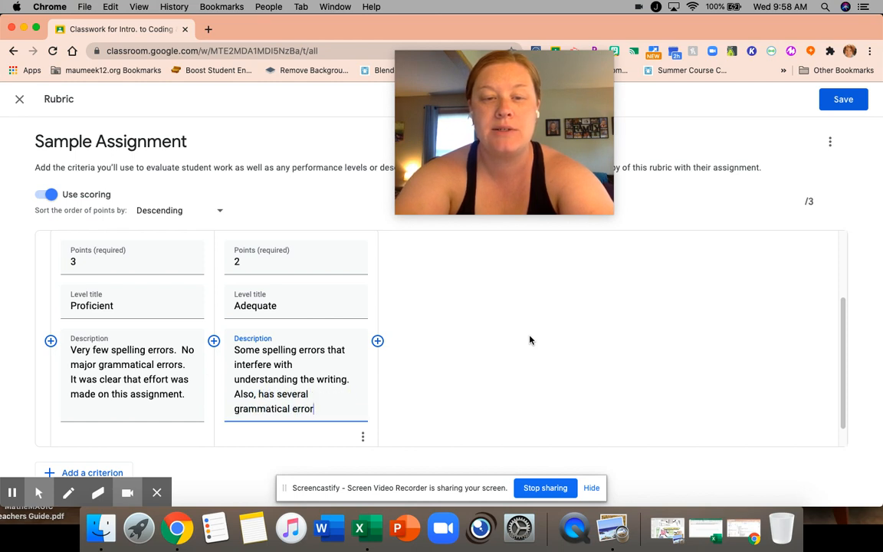
Add a third performance level after Adequate, worth 1 point and titled "Needs Improvement"
click(377, 340)
text(1)
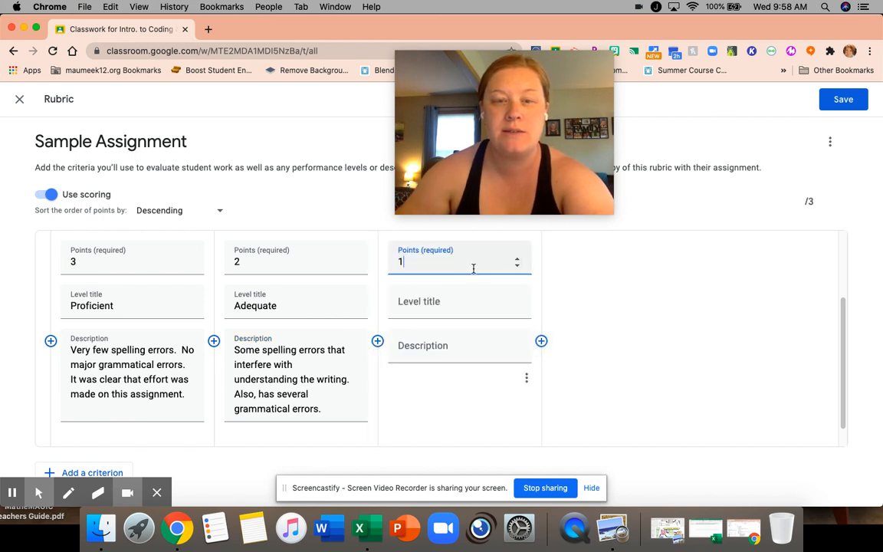
click(428, 302)
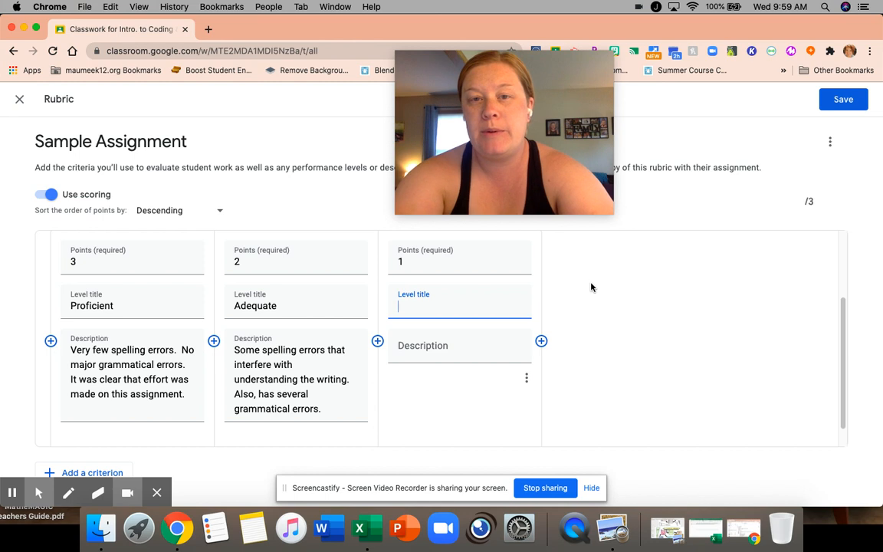
text(Needs Improvement)
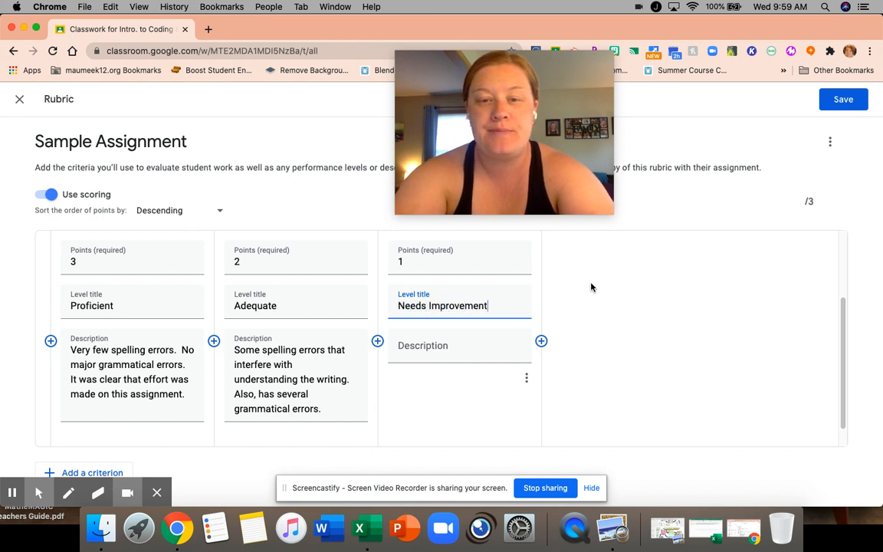
Describe the Needs Improvement level as "Many errors in both spelling and grammar. Not much effort was put into this assignment."
key(Tab)
text(Many errors )
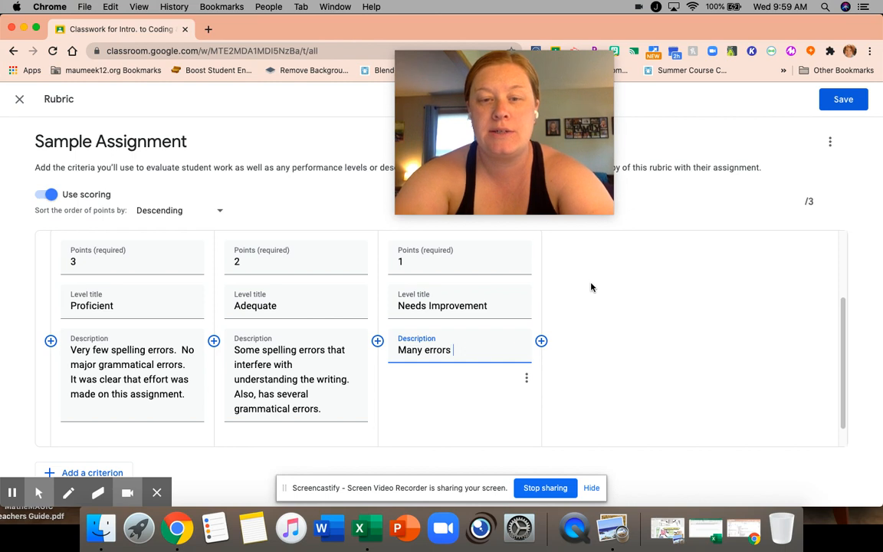
text(in both s)
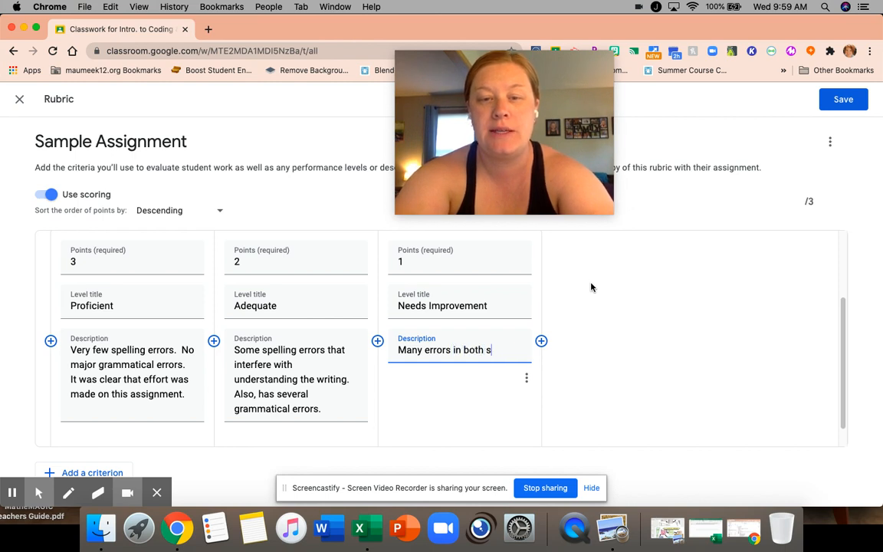
text(pelling and grammar)
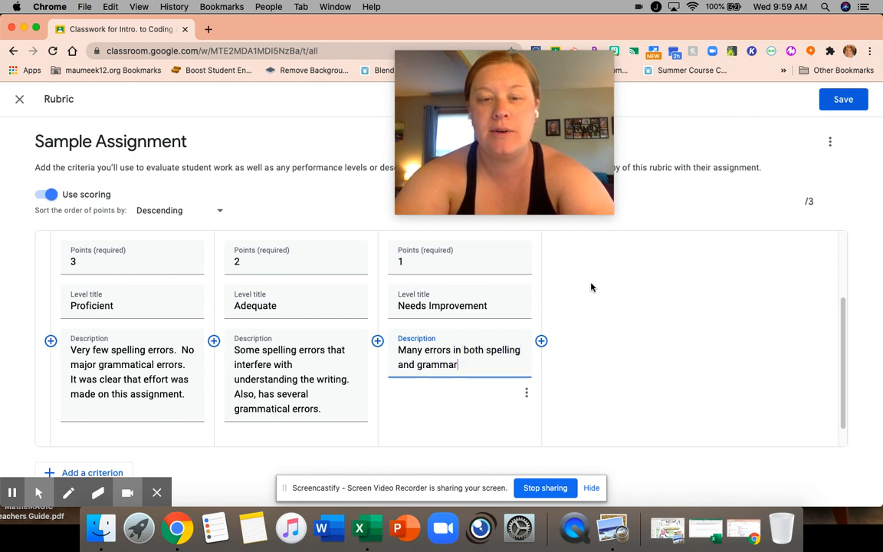
text(.  Not )
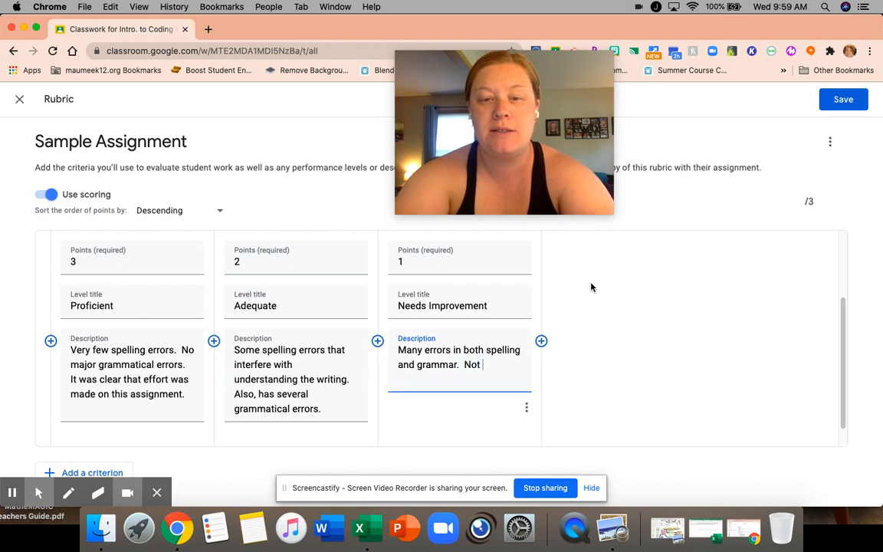
text(much effort was )
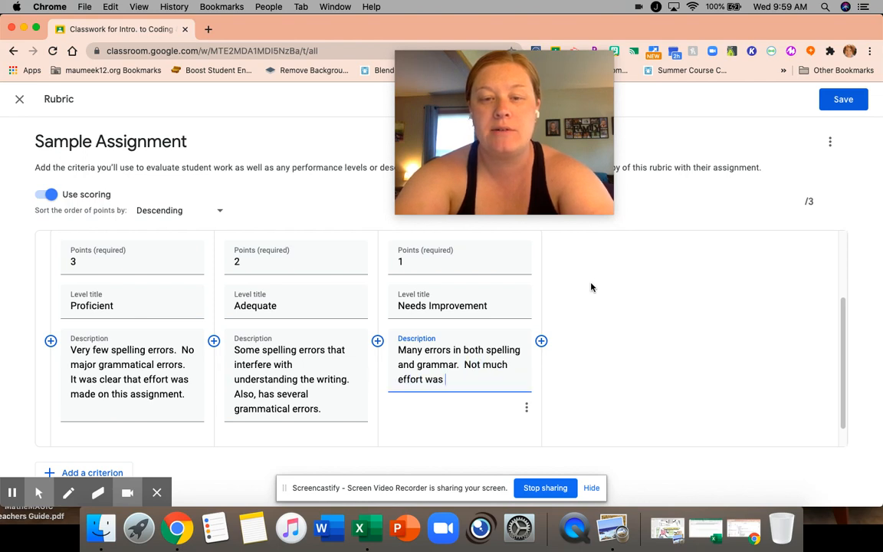
text(put into this assignment.)
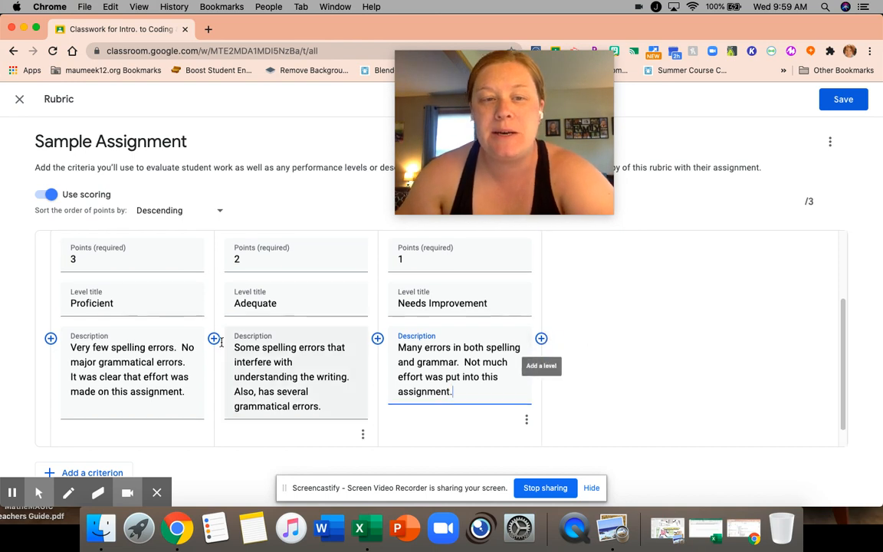
scroll(345, 399, down, 1)
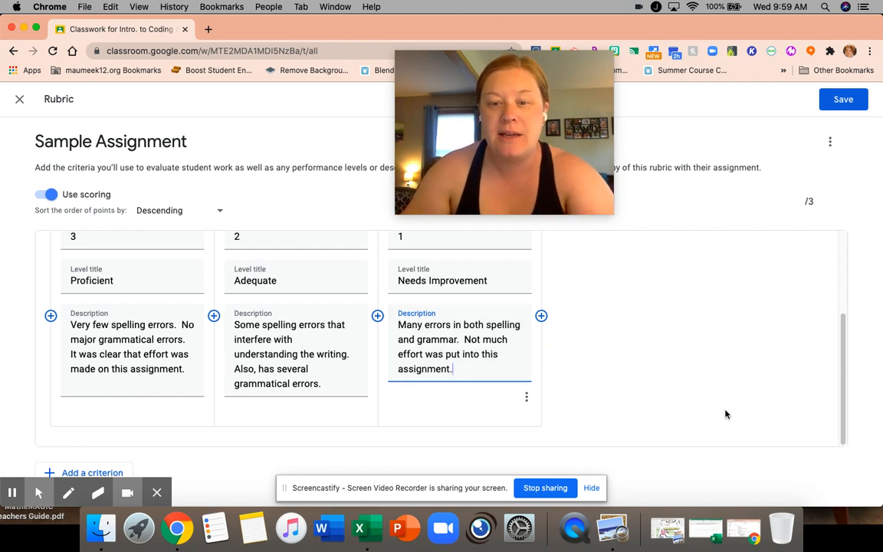
scroll(751, 347, up, 3)
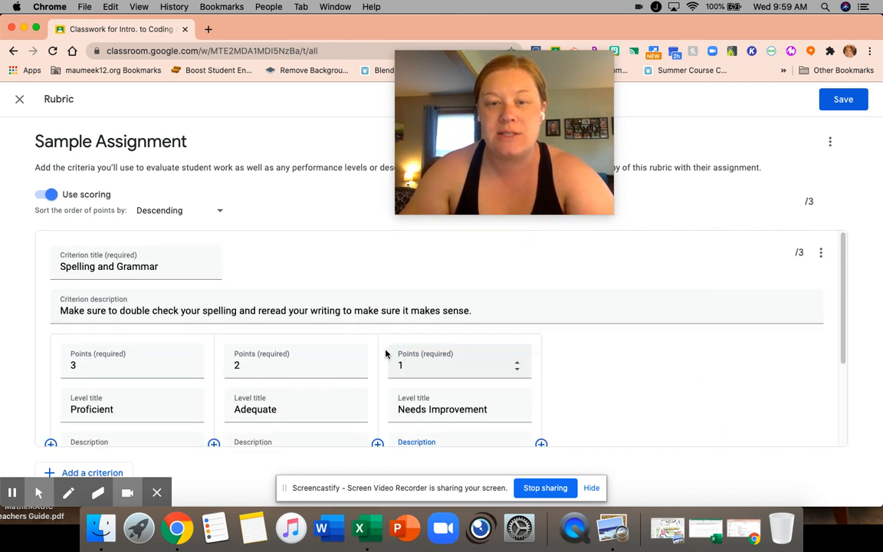
click(821, 253)
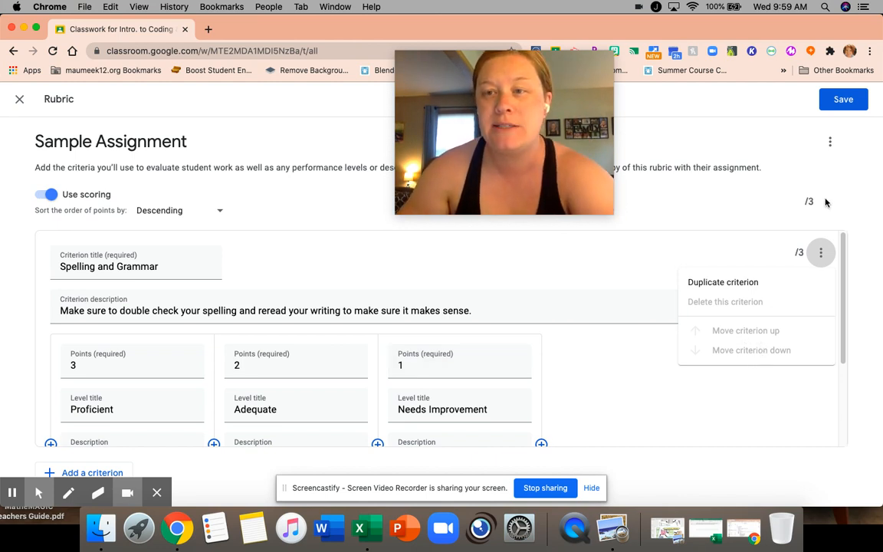
click(830, 141)
click(830, 141)
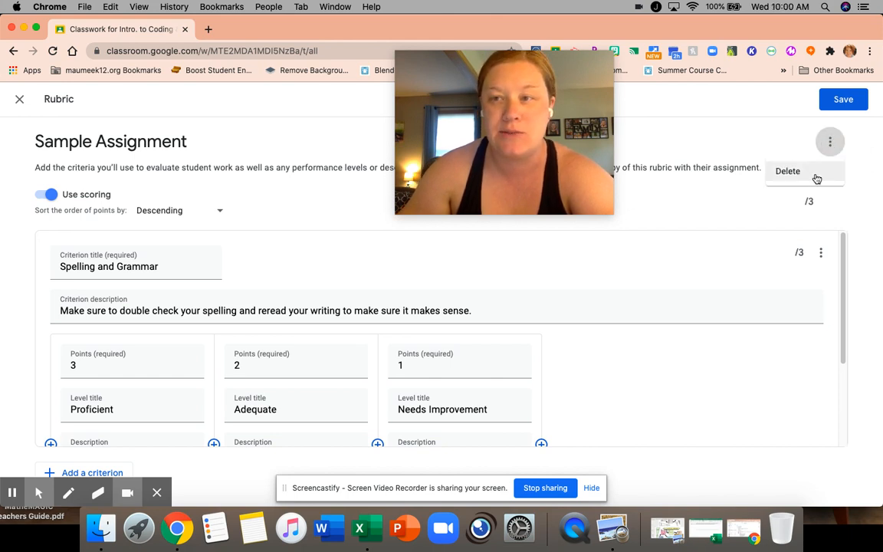
Save the rubric and assign Sample Assignment to all students in the class
click(871, 207)
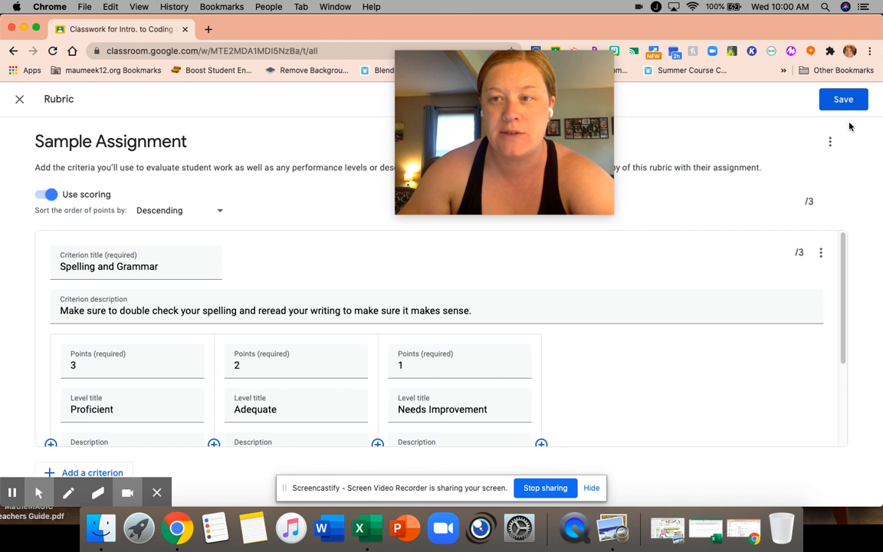
click(840, 100)
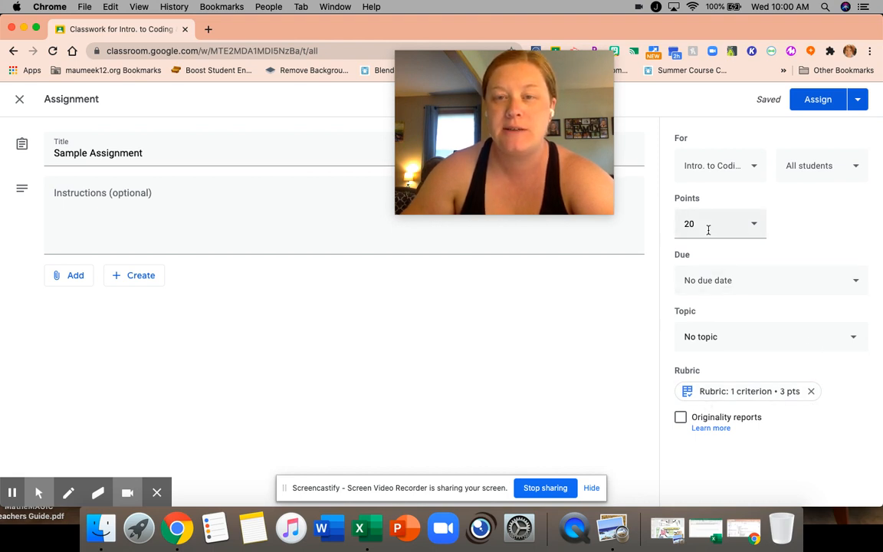
click(816, 100)
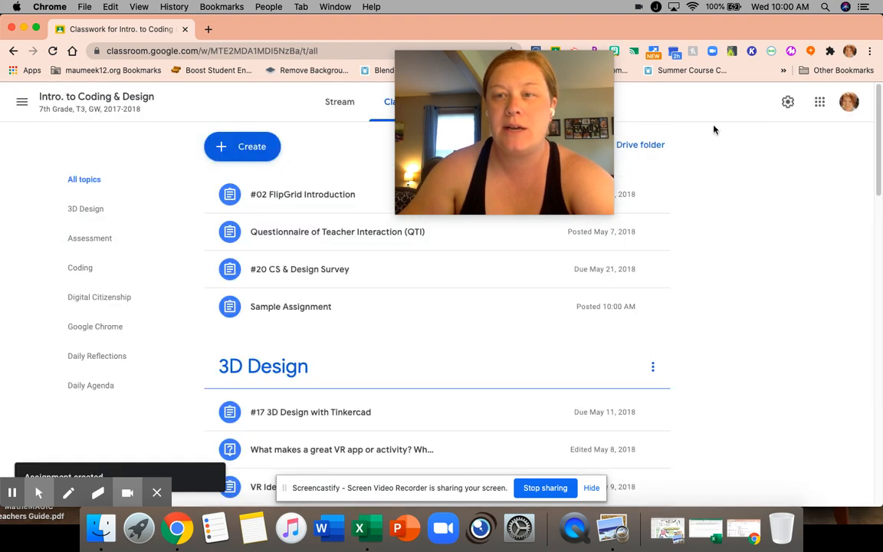
Find WT Test Student by searching "wttest" and invite that account to the class as a student
drag(473, 103, 249, 91)
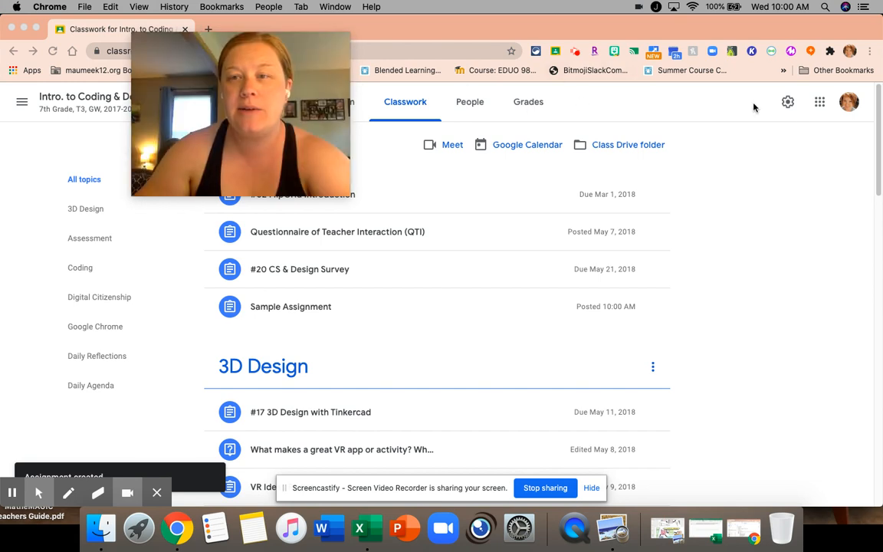
click(475, 104)
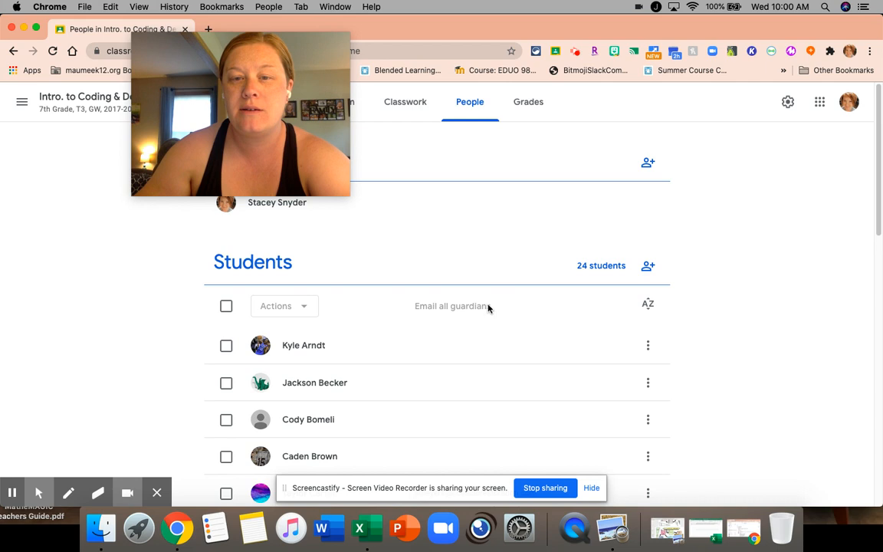
click(657, 268)
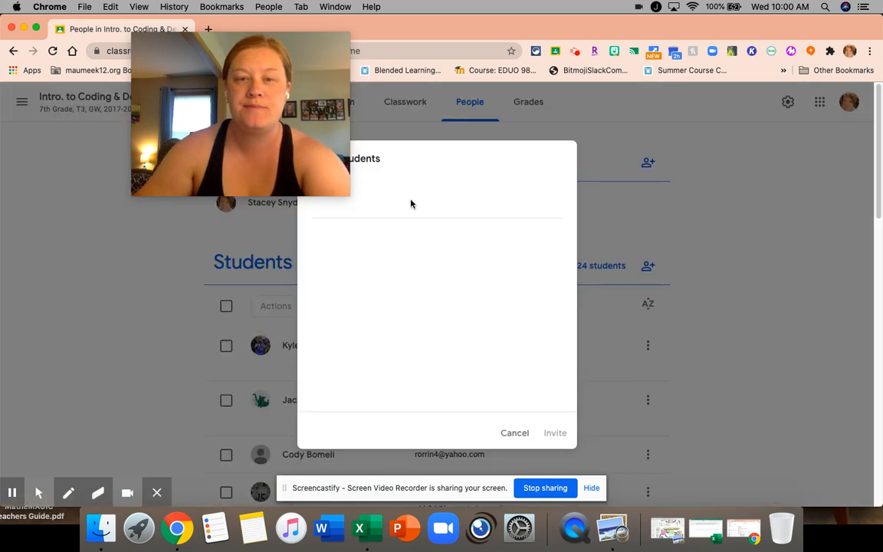
click(406, 207)
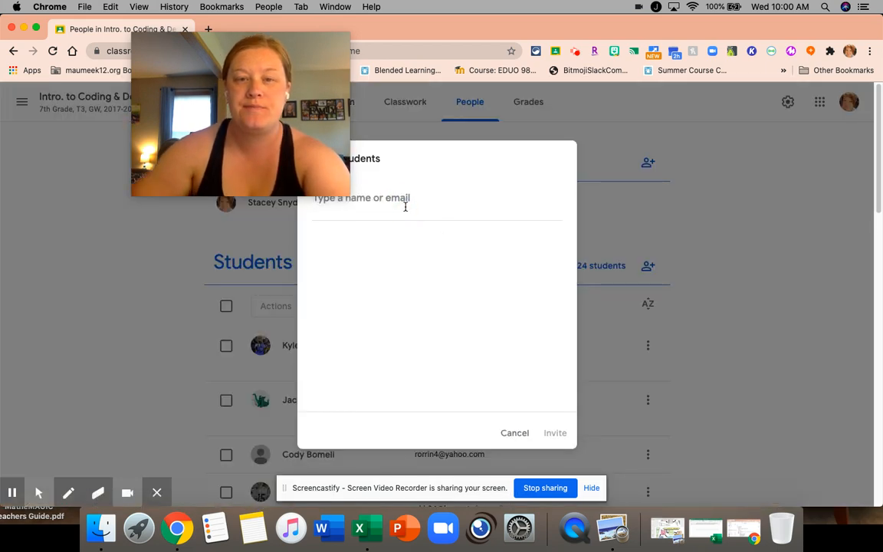
text(Wttest)
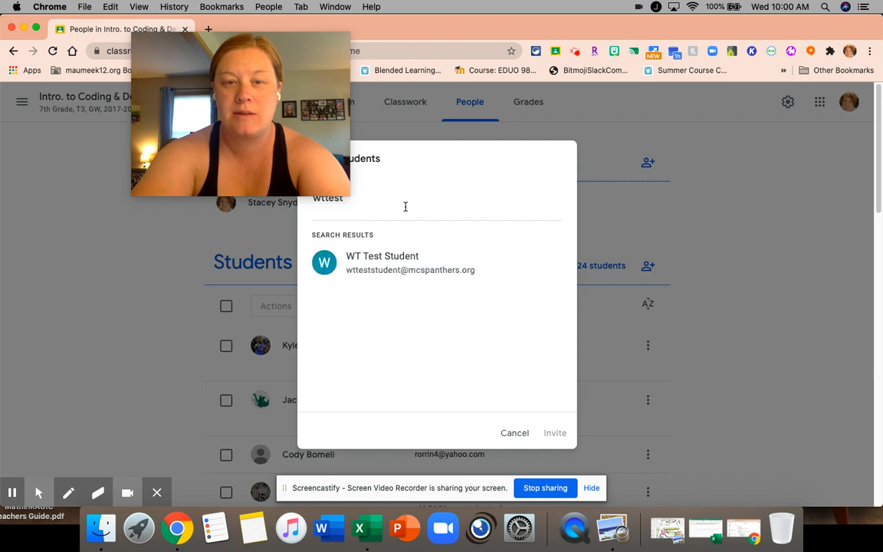
click(407, 259)
click(555, 432)
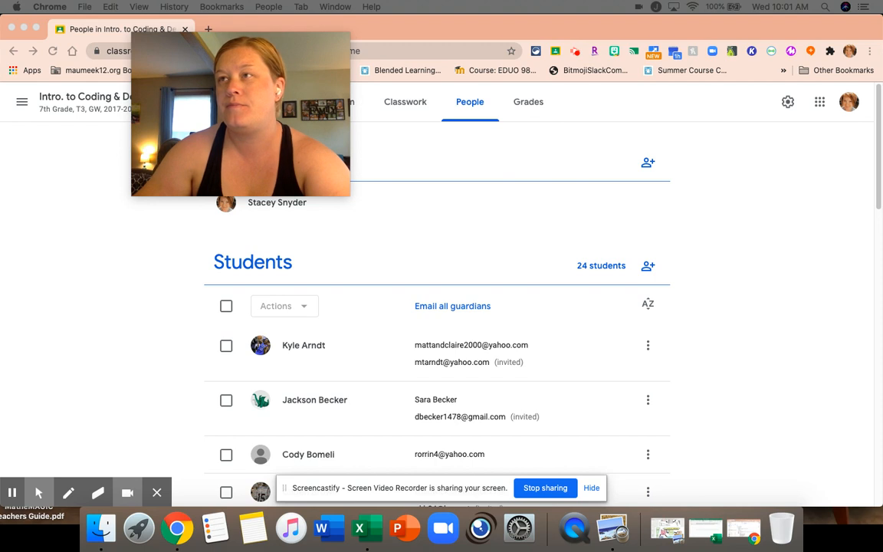
In the test student's browser window, join the Intro. to Coding & Design class and open its classwork
drag(211, 63, 728, 69)
drag(572, 111, 156, 23)
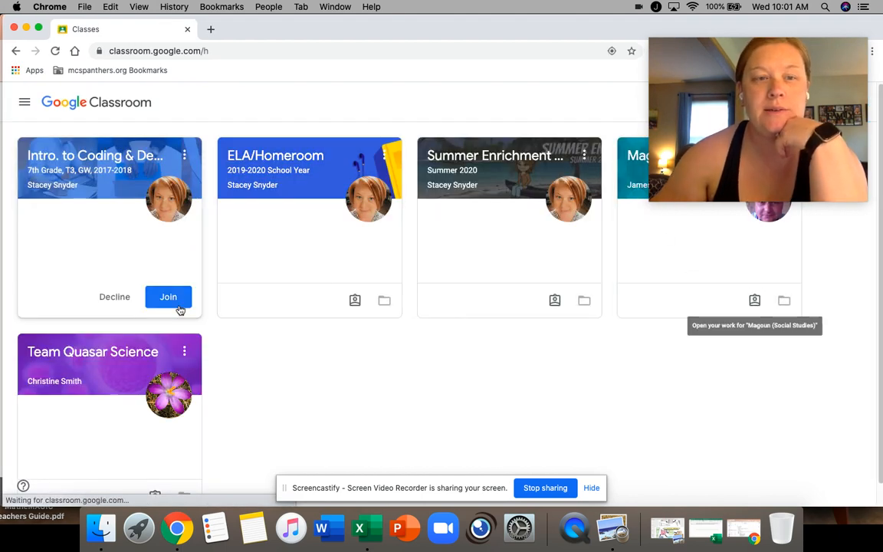
click(158, 298)
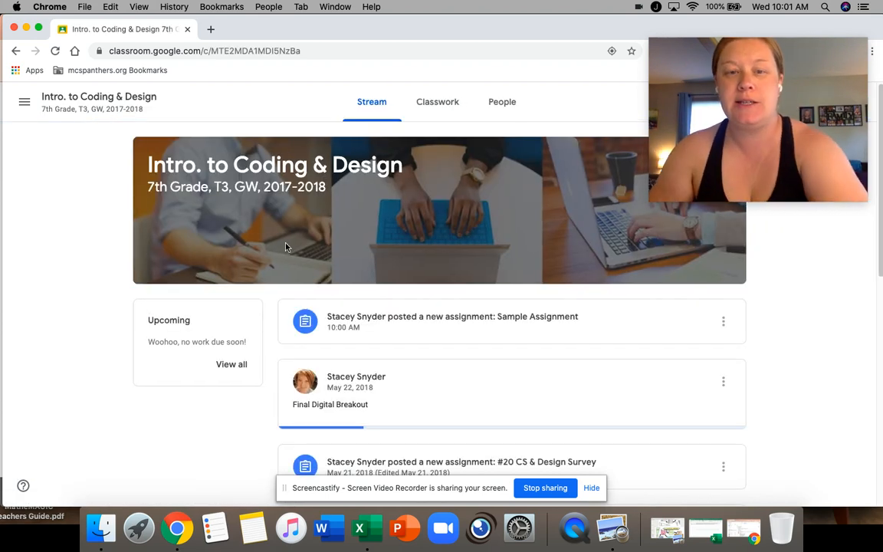
click(442, 113)
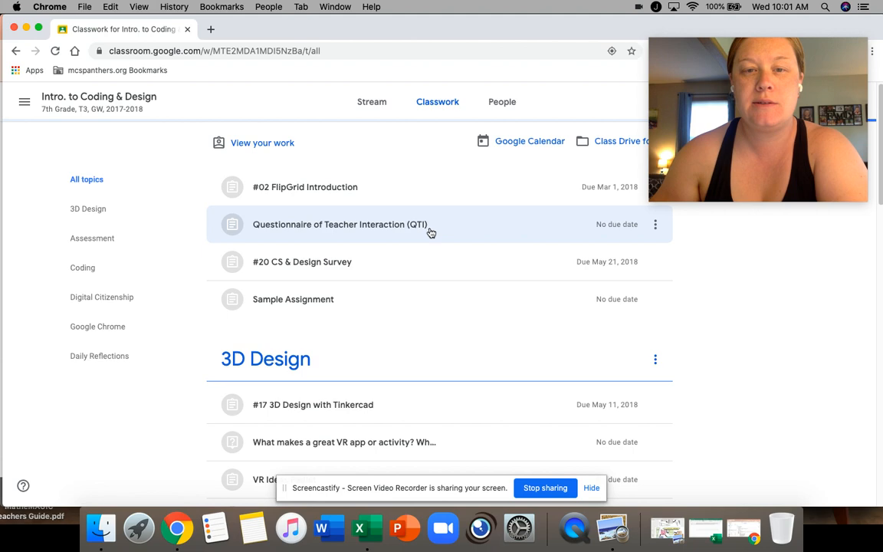
scroll(429, 230, down, 2)
click(358, 346)
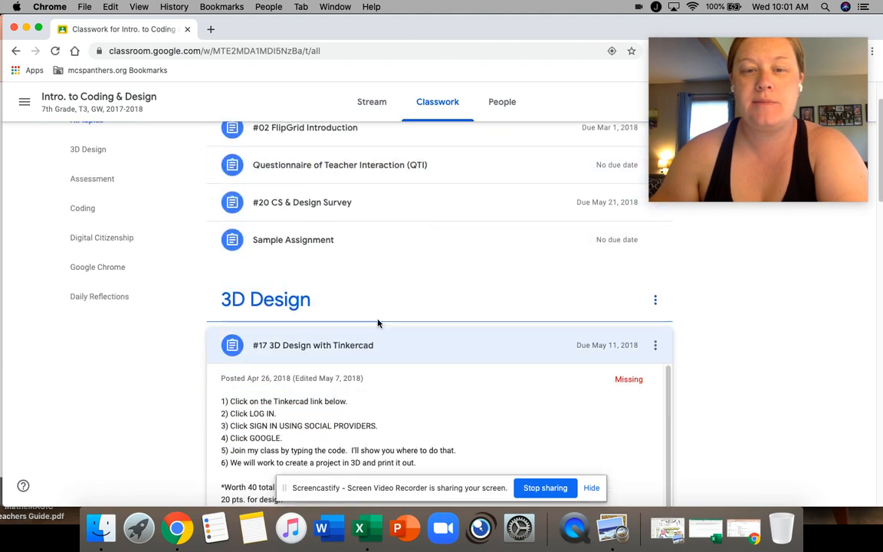
click(253, 375)
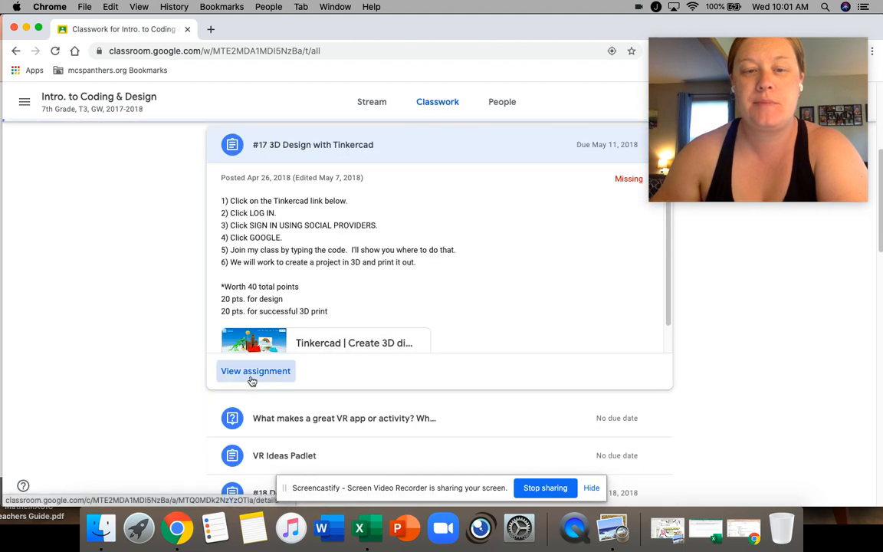
click(15, 50)
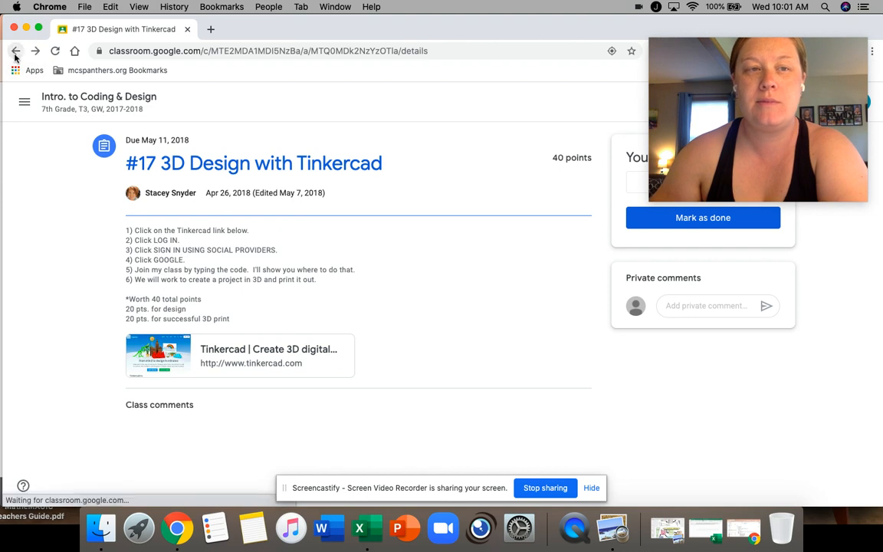
Open Sample Assignment's full page in the student view and expand the Spelling and Grammar criterion to review its levels
click(349, 299)
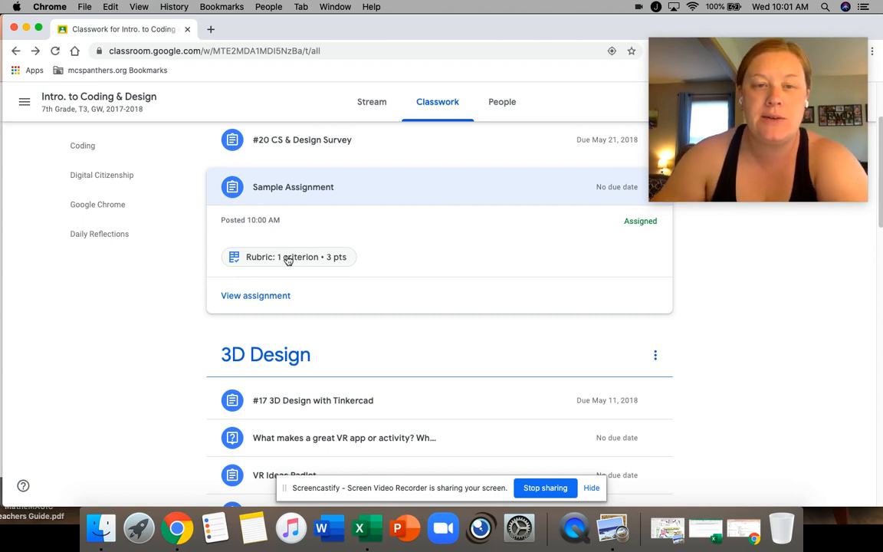
click(256, 296)
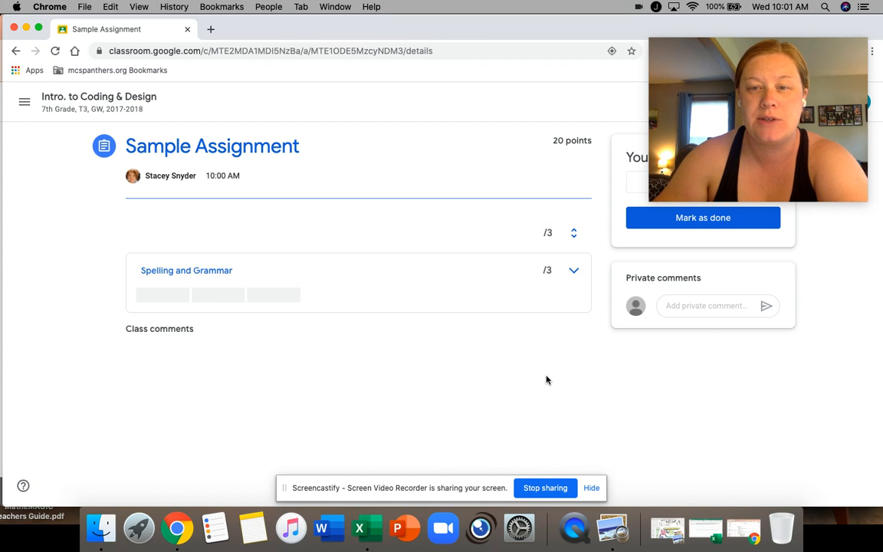
click(173, 276)
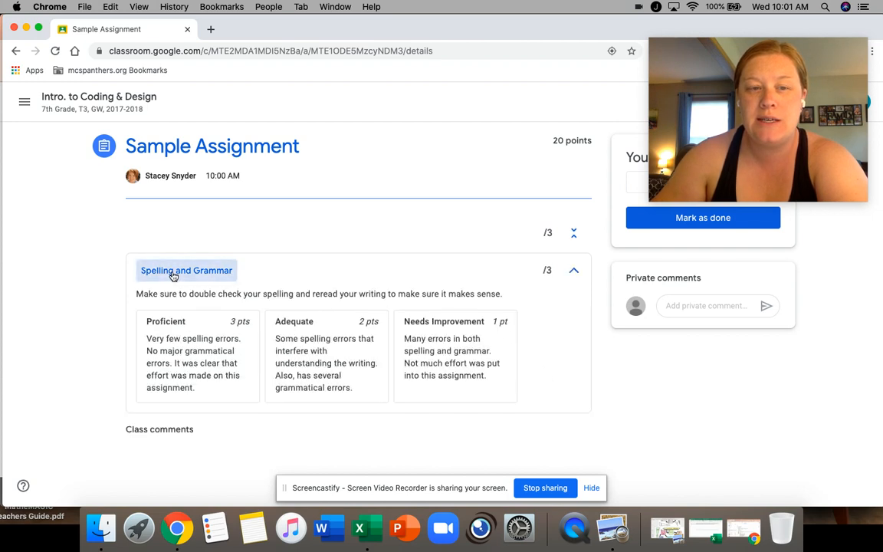
click(174, 276)
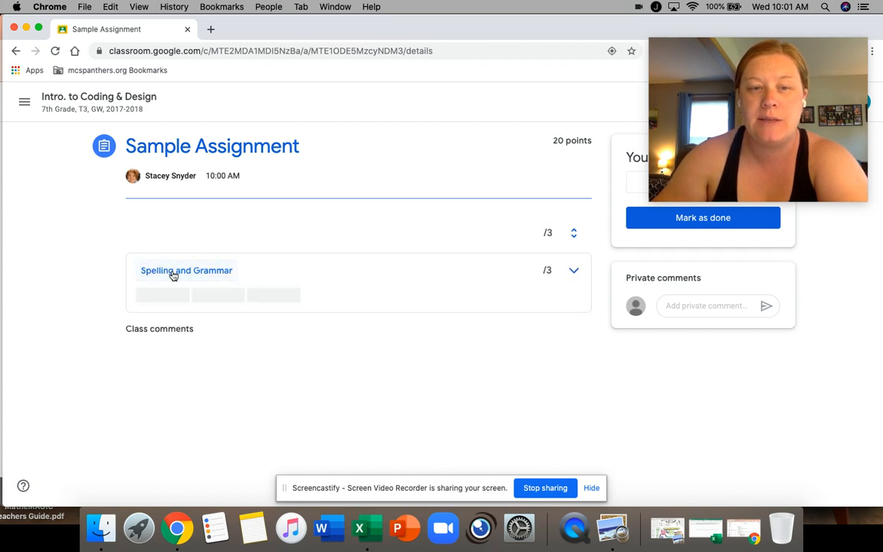
click(188, 276)
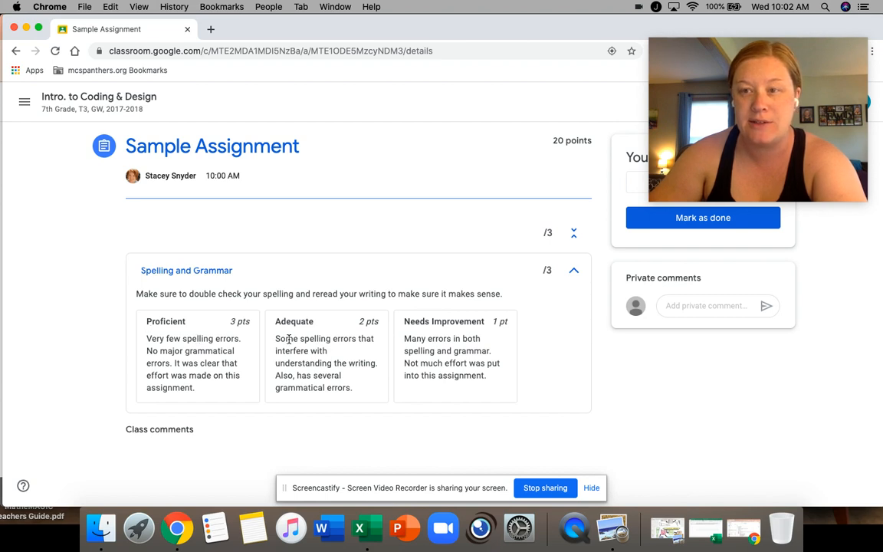
Mark Sample Assignment as done for the test student without attaching any work
click(671, 217)
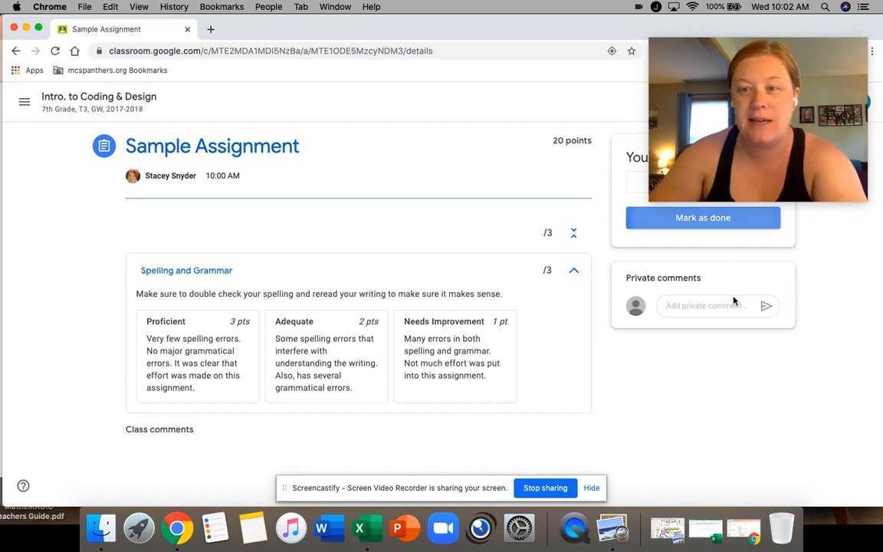
click(504, 333)
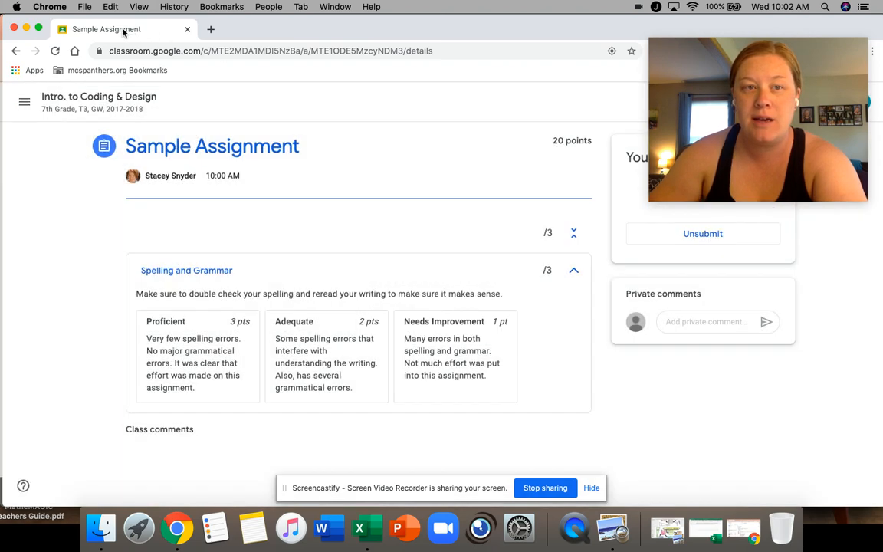
Switch back to the teacher's browser window and open the student work for Sample Assignment from the class's classwork
drag(124, 29, 882, 115)
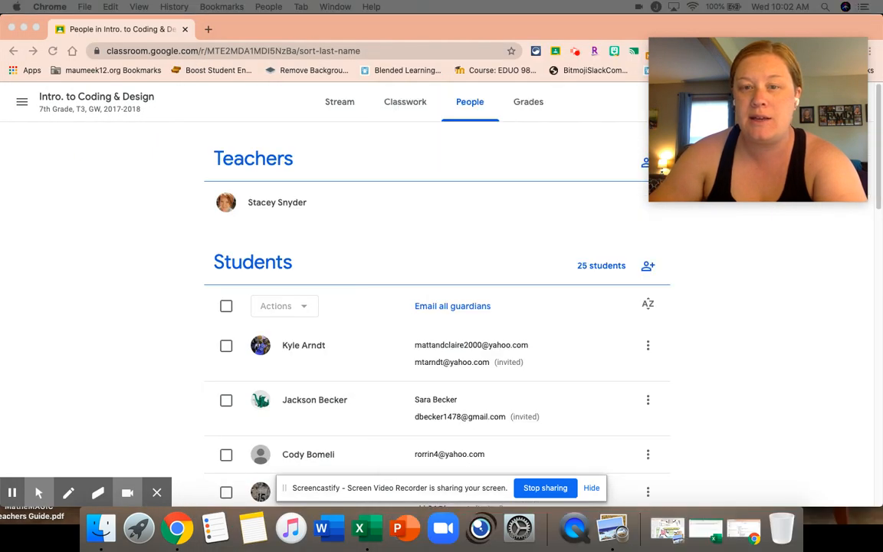
click(412, 110)
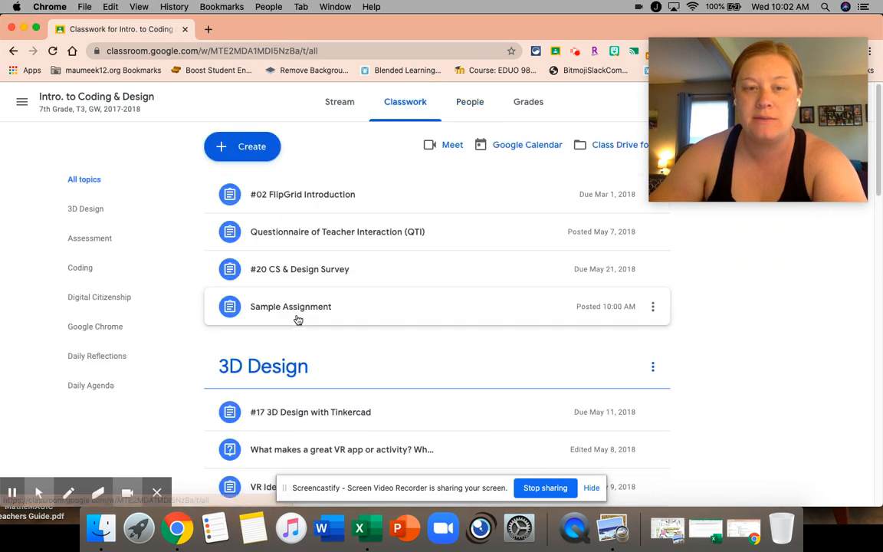
click(301, 317)
scroll(389, 296, down, 2)
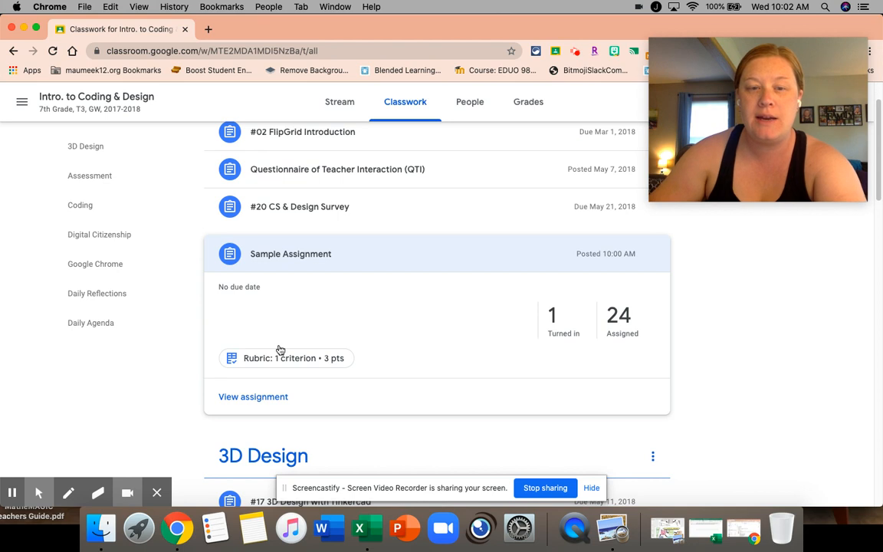
click(254, 399)
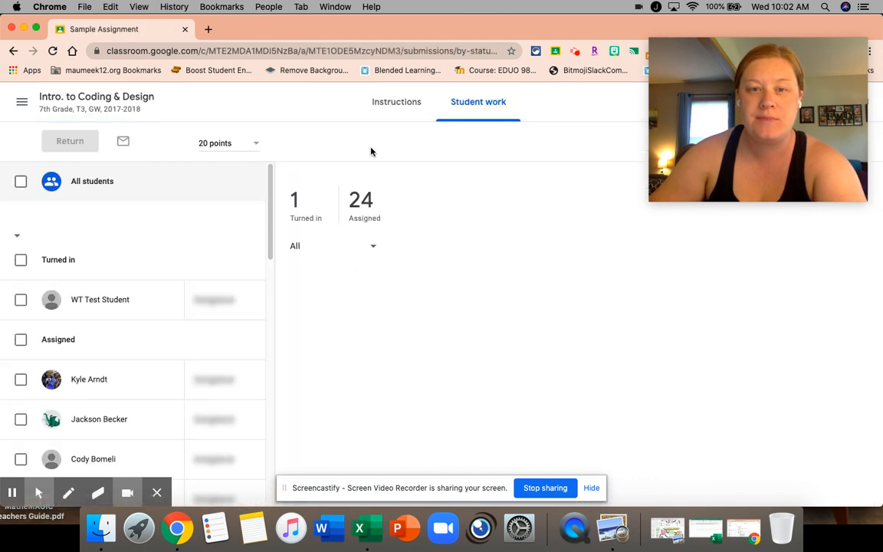
Open WT Test Student's turned-in submission and expand the Spelling and Grammar criterion in its rubric
click(127, 301)
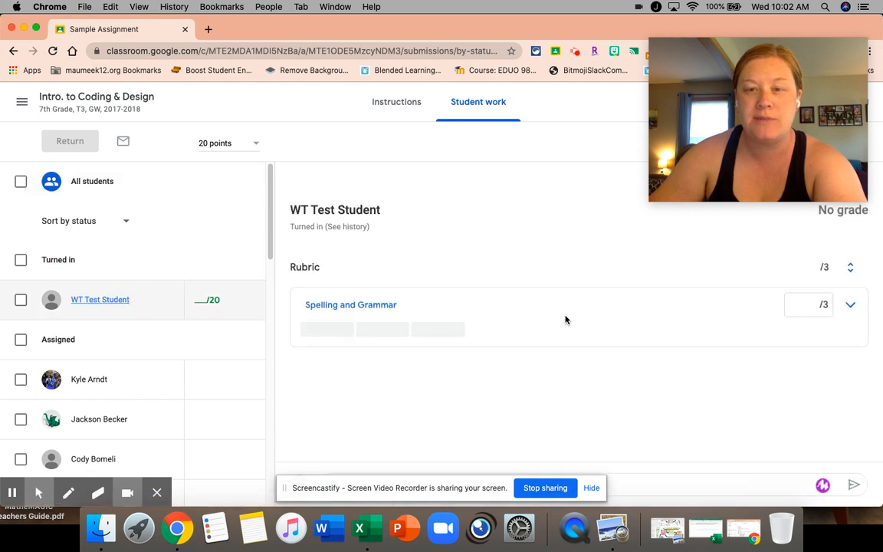
click(342, 307)
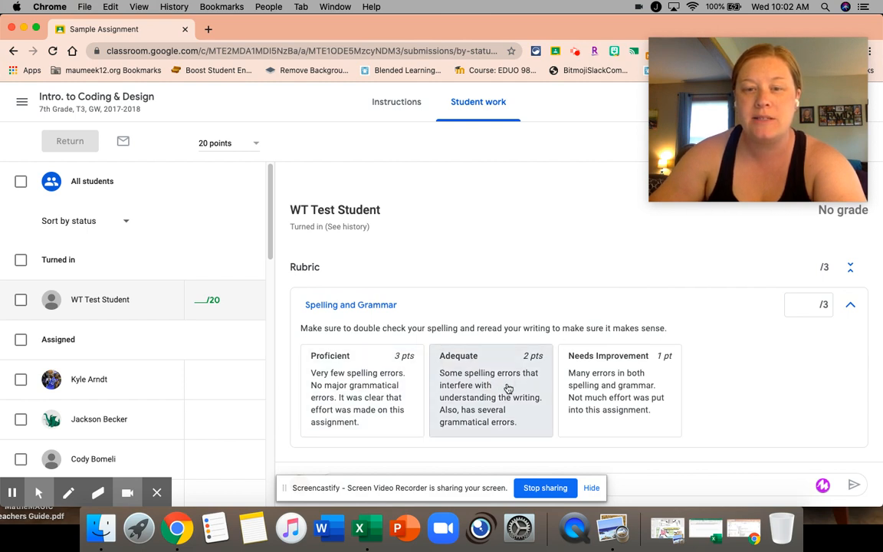
click(381, 307)
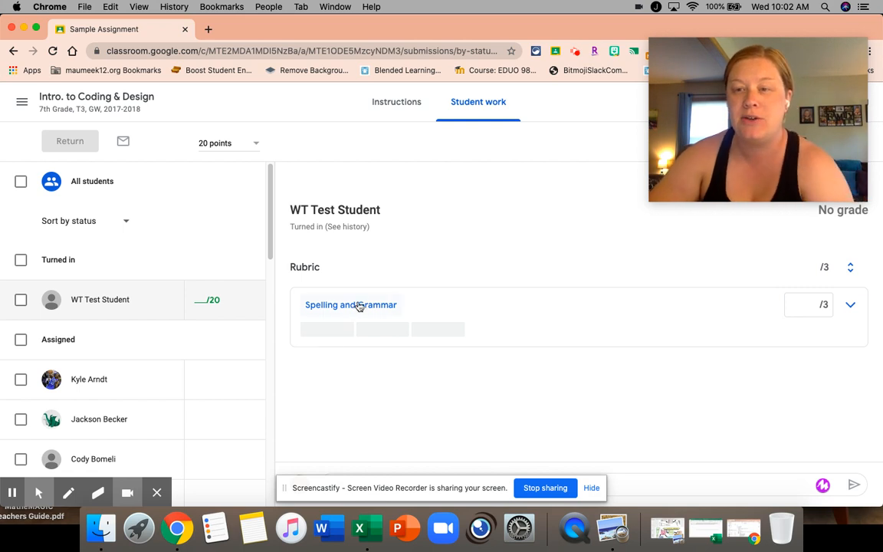
click(357, 307)
Try the Proficient, Adequate and Needs Improvement ratings in turn on the Spelling and Grammar criterion
click(390, 387)
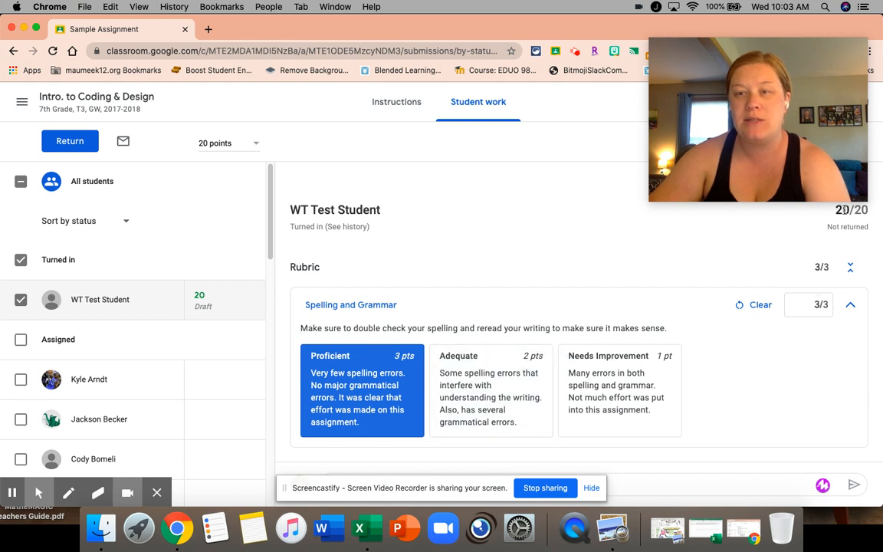
click(486, 405)
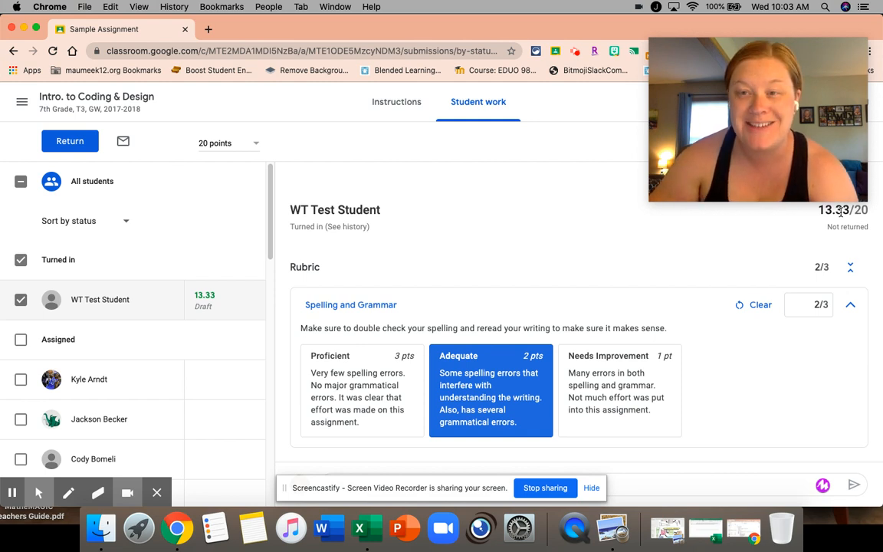
click(637, 388)
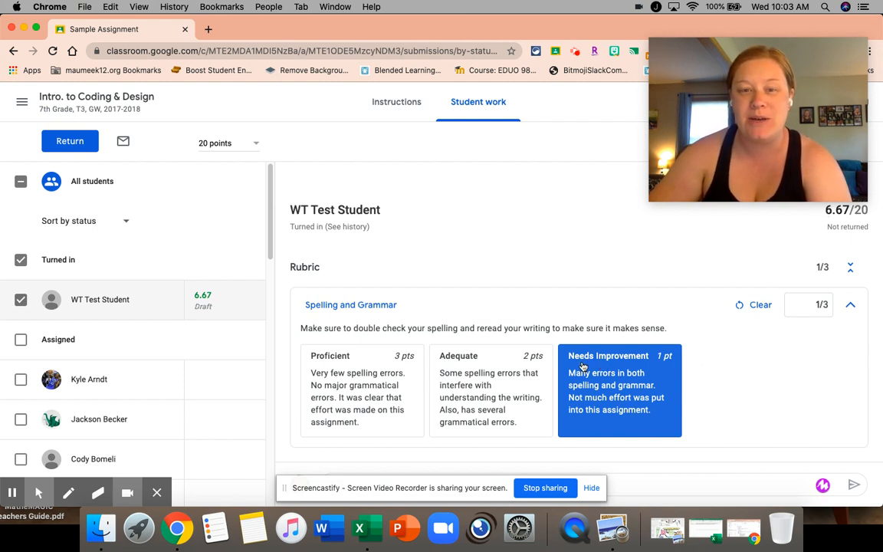
Rate Spelling and Grammar as Proficient for 3 points and return the graded work to WT Test Student
click(388, 395)
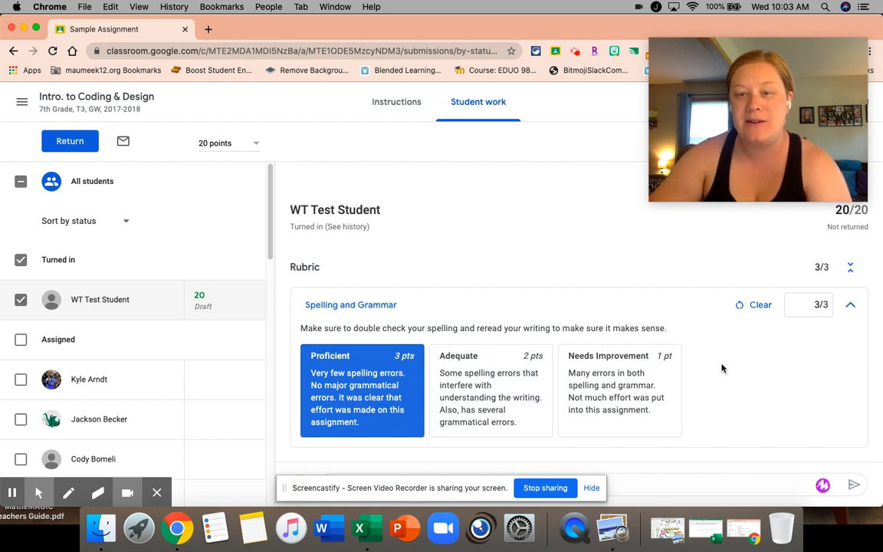
click(69, 144)
click(542, 354)
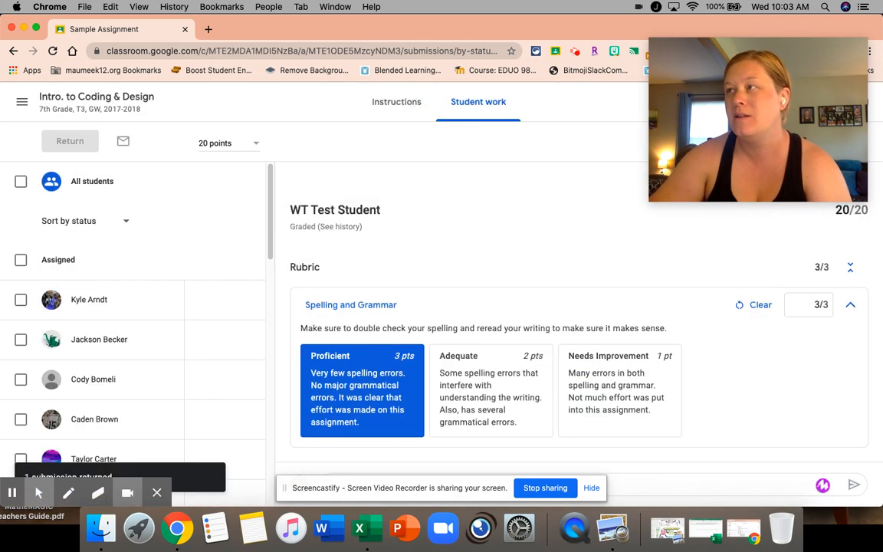
Switch to the student's browser window to examine the returned grade and rubric rating for Sample Assignment
drag(882, 107, 520, 11)
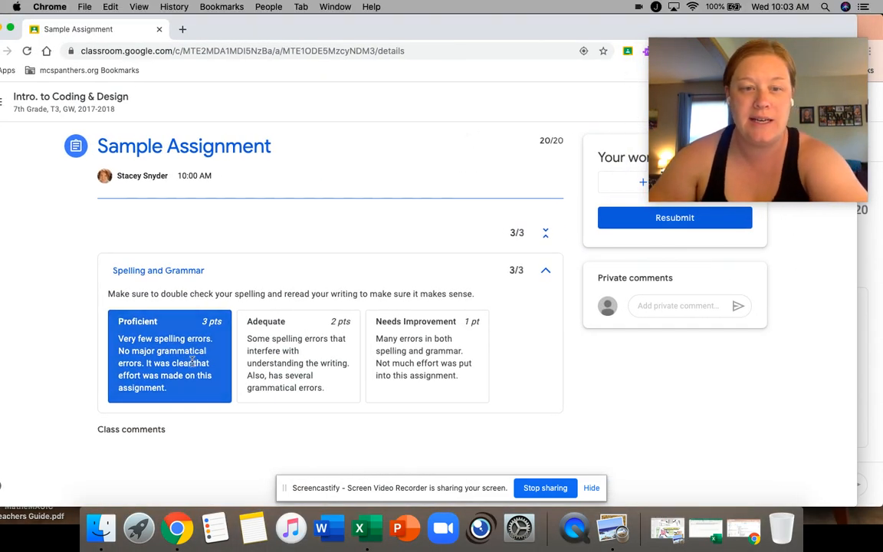
Move the student's browser window out of the way and bring back the teacher's Sample Assignment grading window
drag(328, 40, 355, 50)
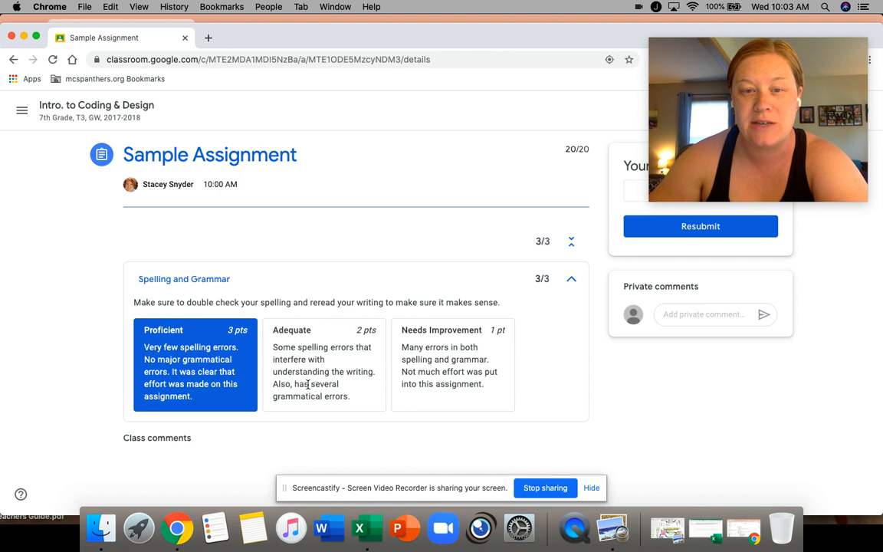
drag(518, 38, 518, 137)
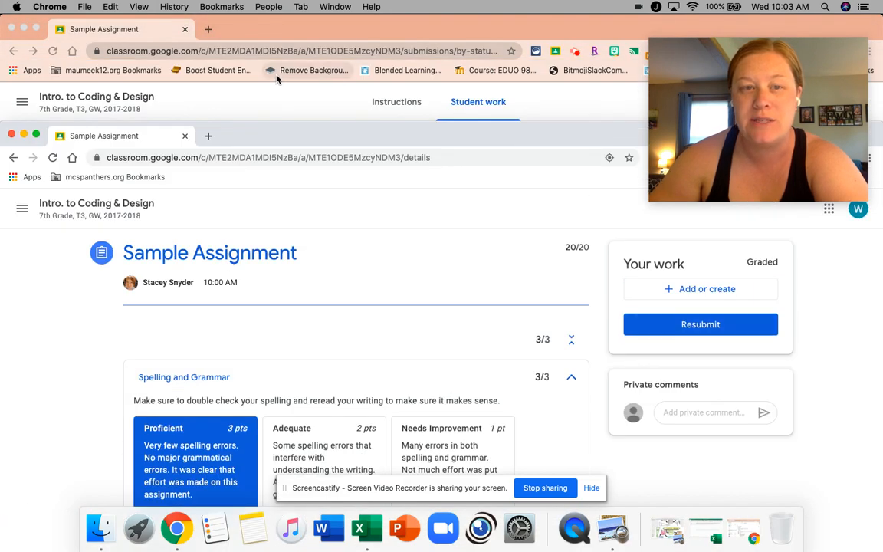
drag(123, 140, 259, 0)
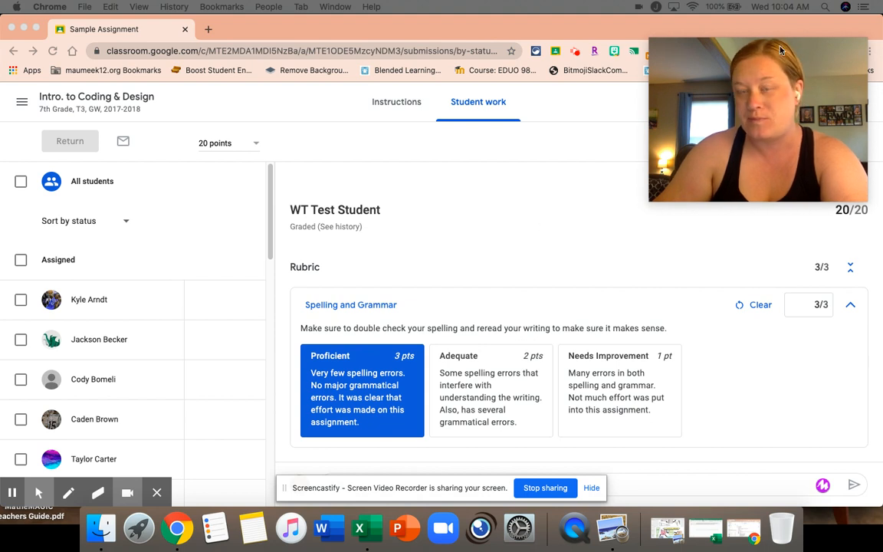
Return to the class list and open the Intro. to Coding & Design class
click(22, 106)
click(22, 106)
click(56, 108)
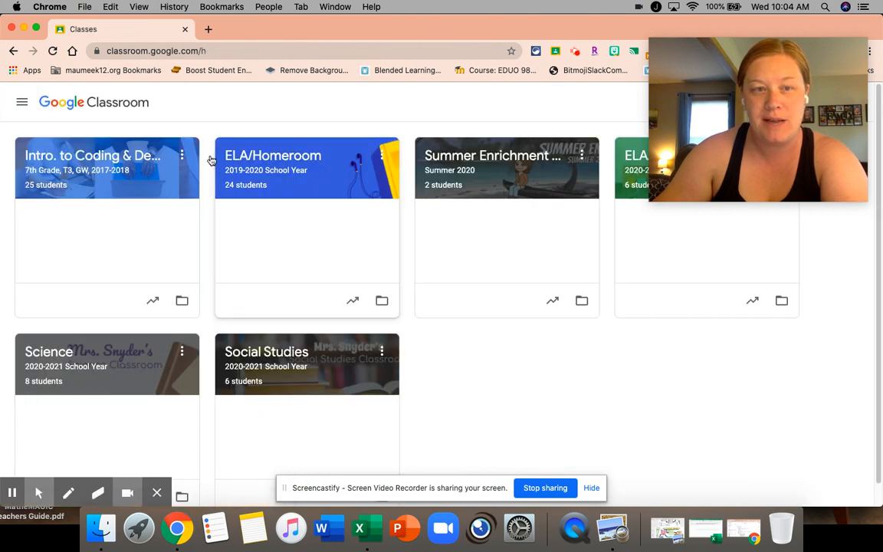
click(100, 157)
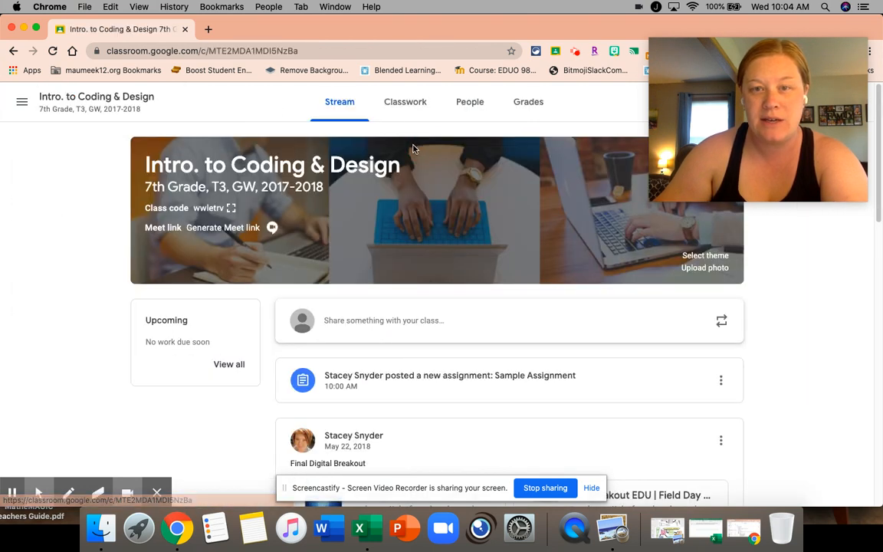
drag(503, 28, 502, 31)
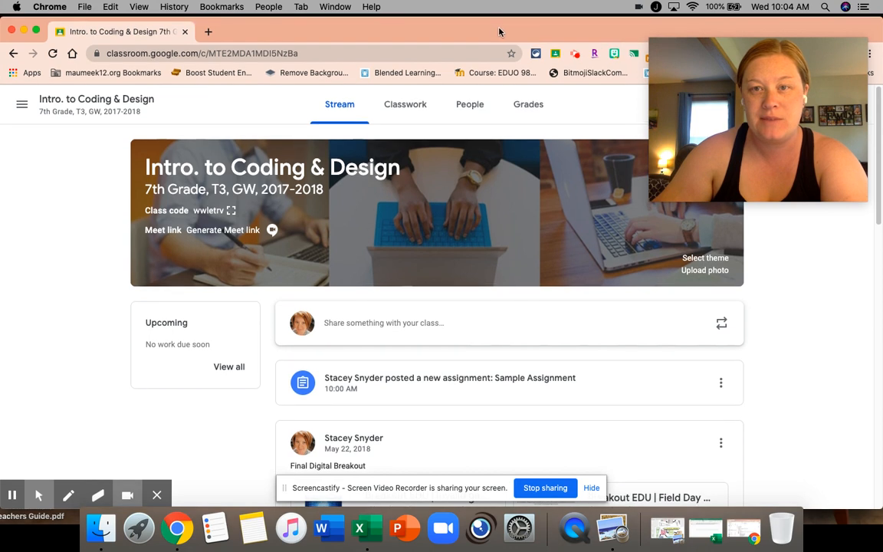
drag(704, 70, 712, 358)
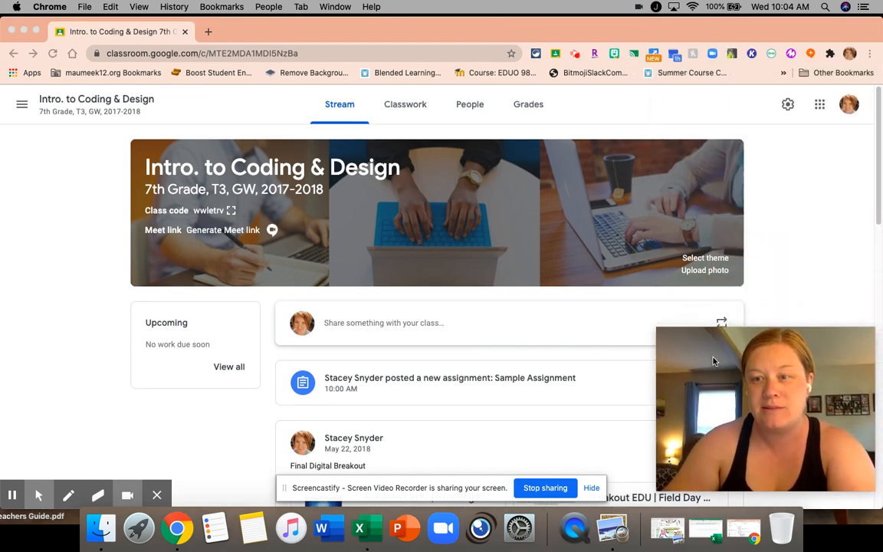
Open the class gradebook and sort the students by last name
click(536, 109)
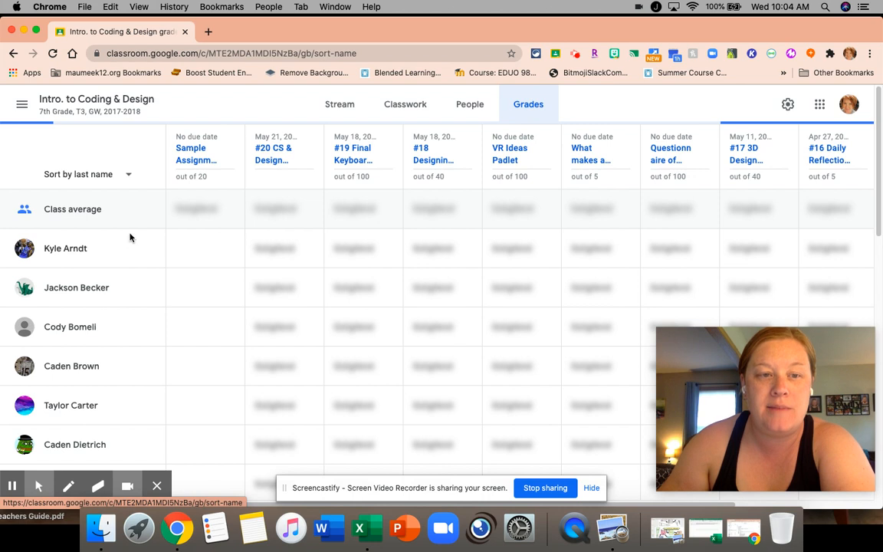
click(129, 178)
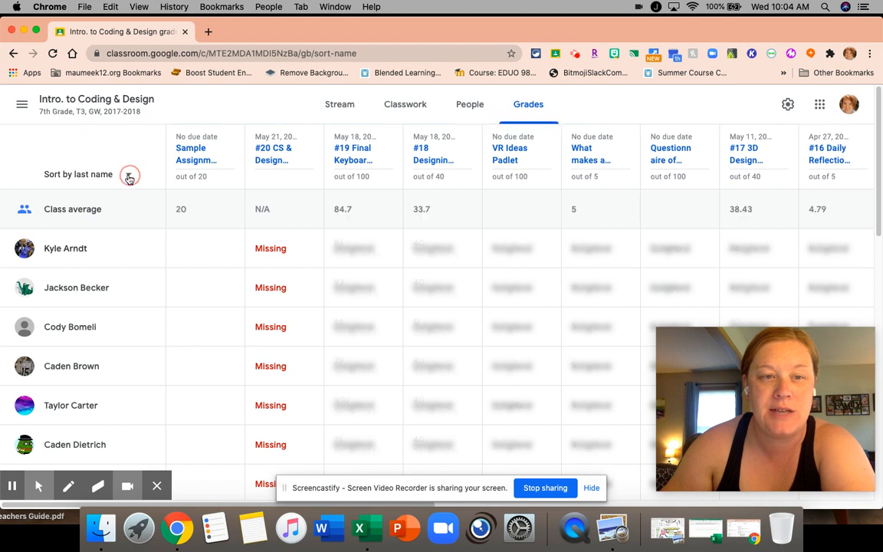
click(104, 170)
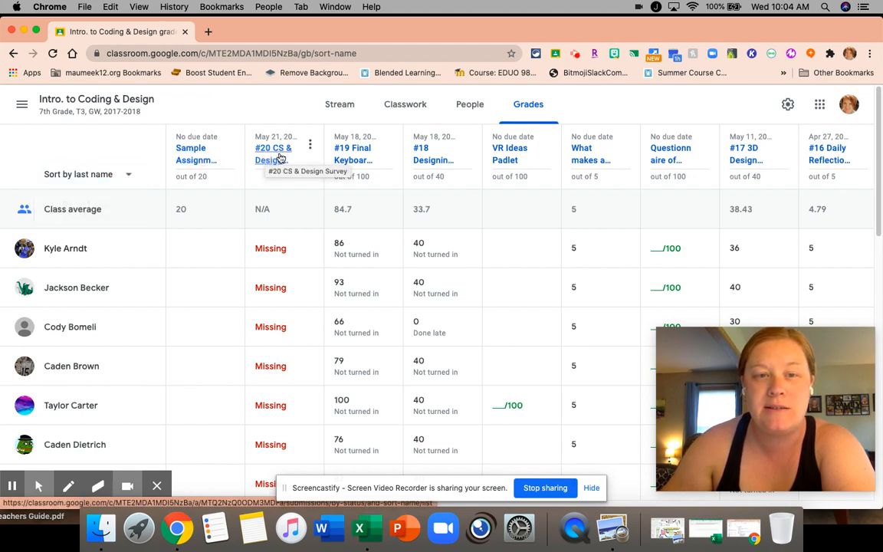
View the #20 CS & Design Survey submissions from the gradebook and the options of the second student's Questionnaire grade cell
click(281, 158)
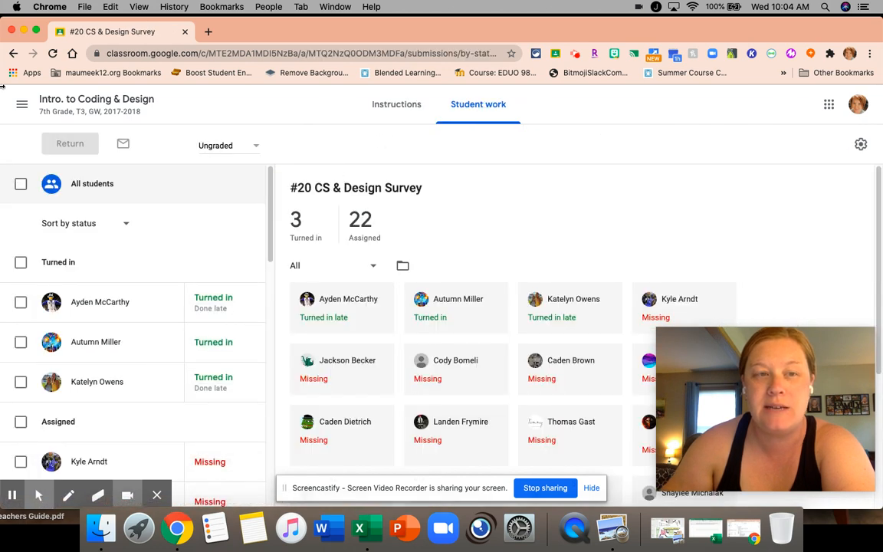
click(13, 55)
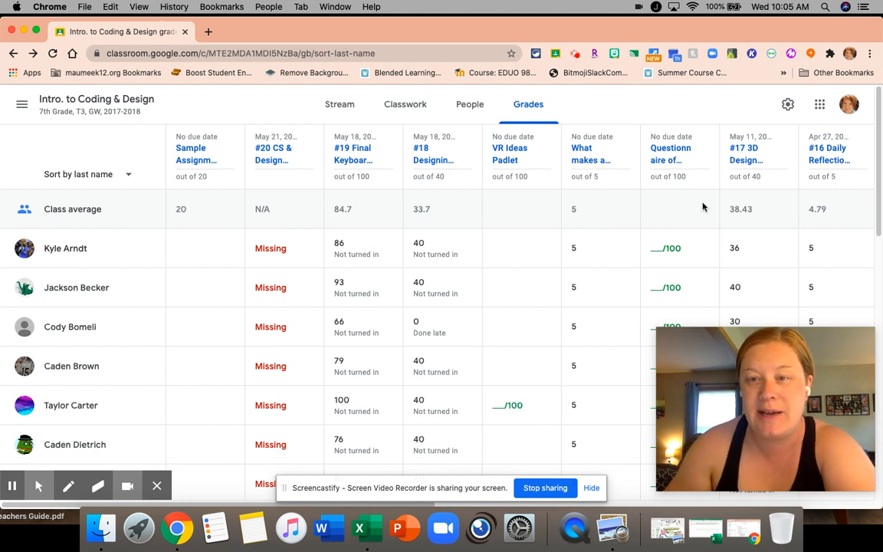
click(673, 248)
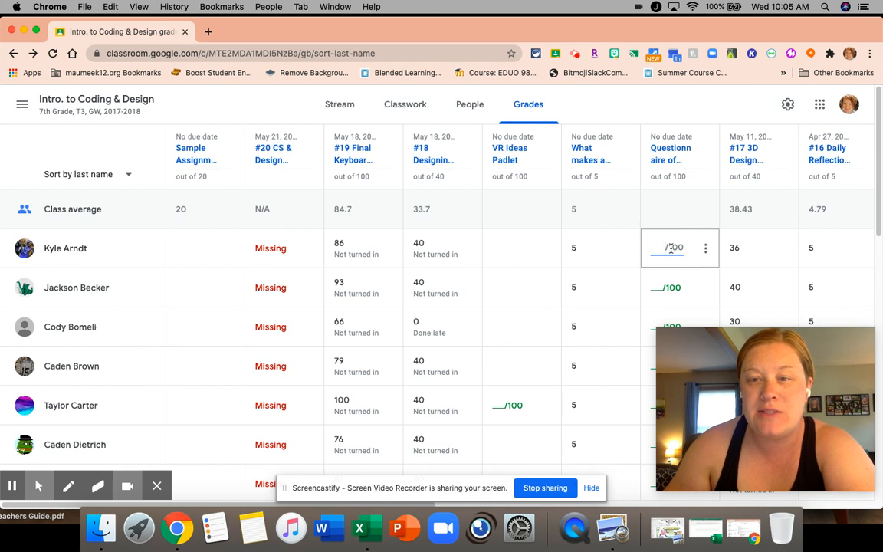
click(671, 289)
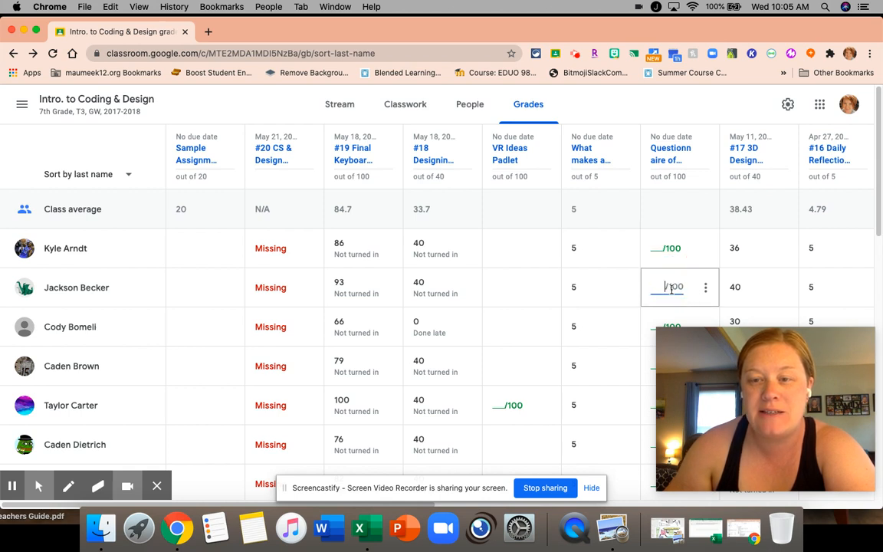
click(707, 288)
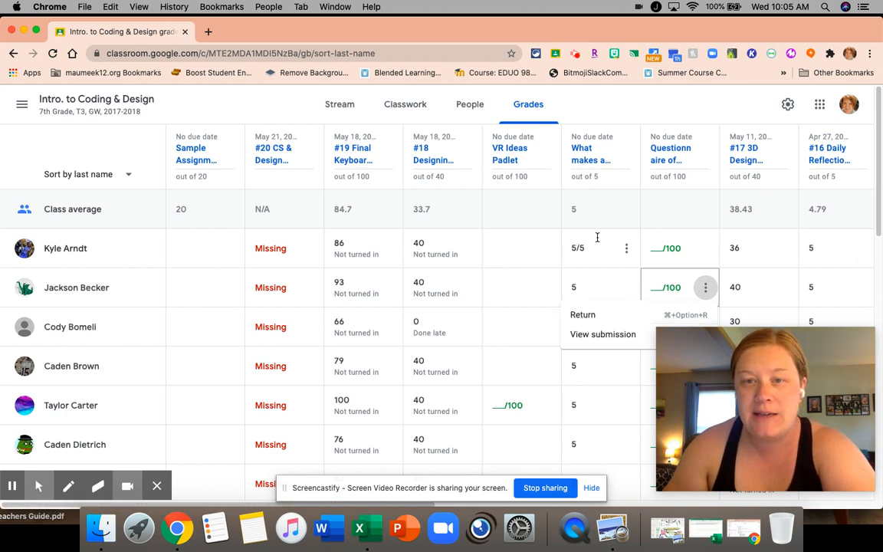
Look through the gradebook down to WT Test Student's Sample Assignment grade and close the open grade-cell options
click(420, 504)
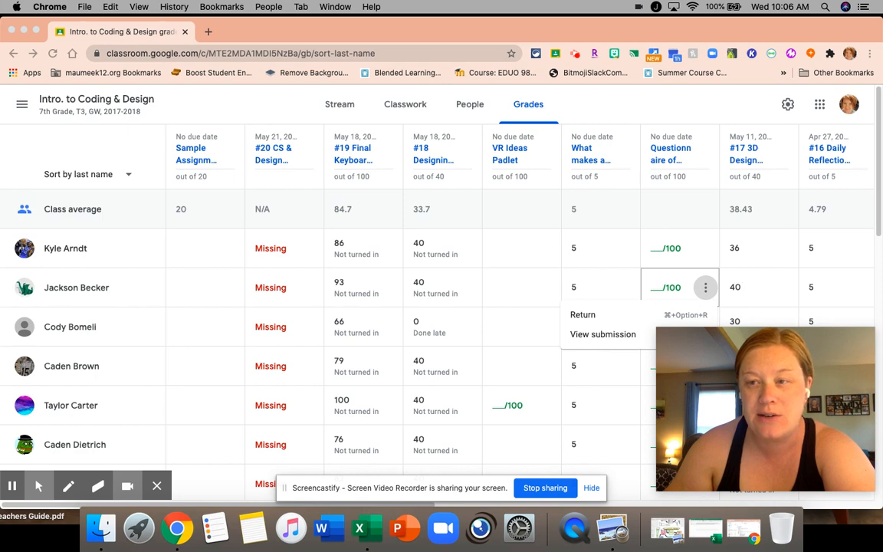
scroll(879, 224, down, 15)
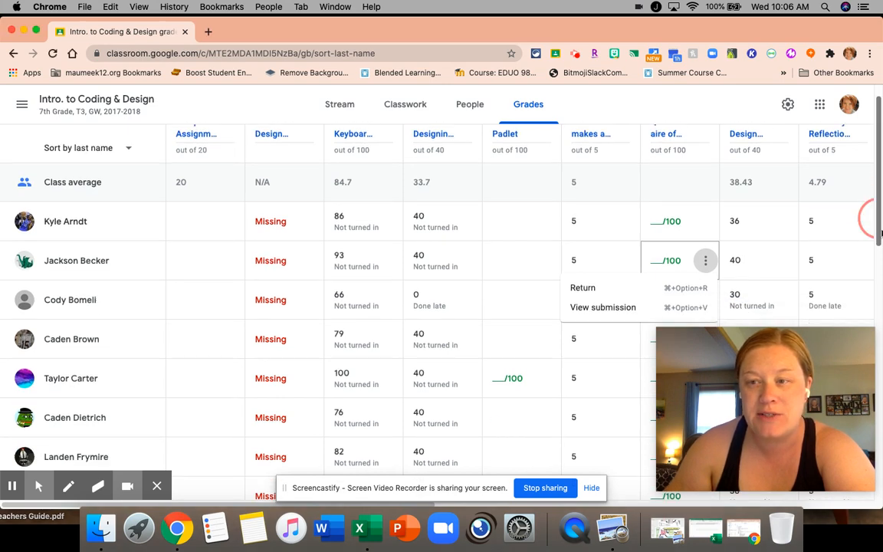
scroll(872, 219, down, 4)
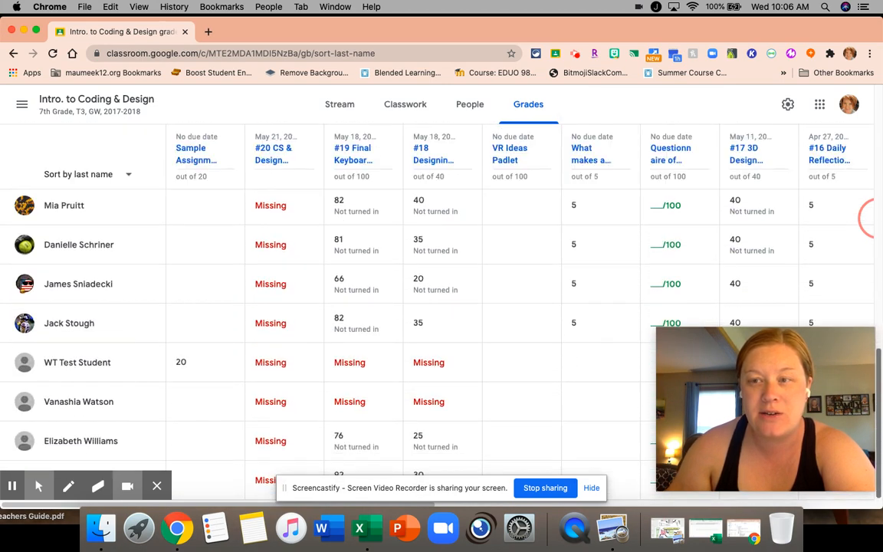
scroll(871, 219, up, 20)
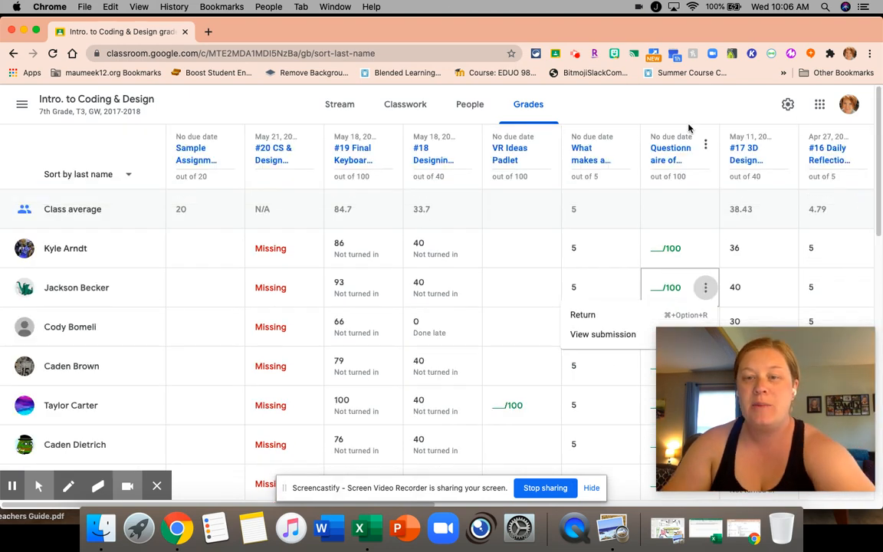
click(647, 114)
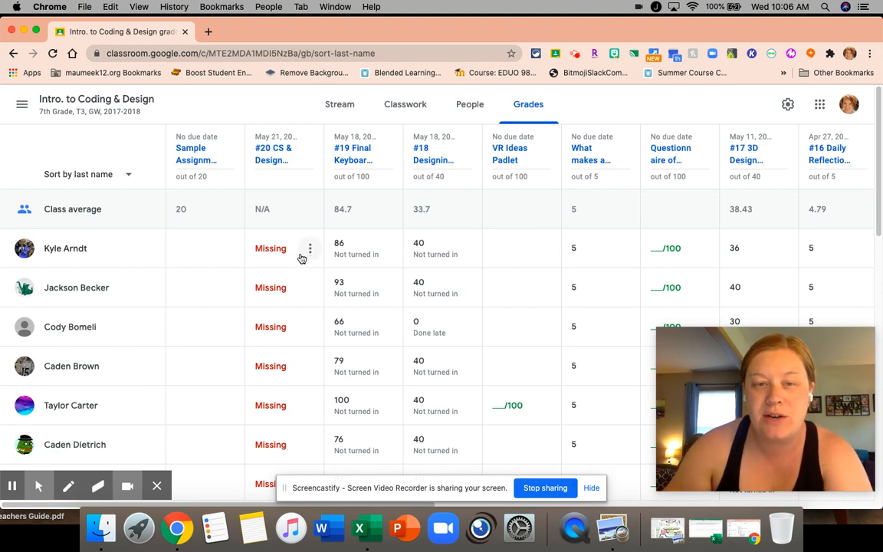
Examine the first student's grade cells for #20 CS & Design Survey and VR Ideas Padlet
click(277, 249)
click(276, 252)
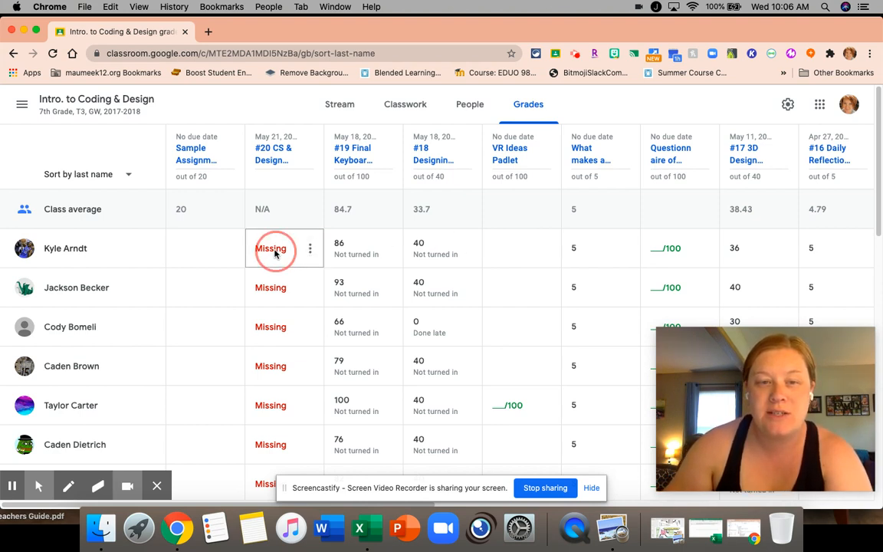
click(502, 250)
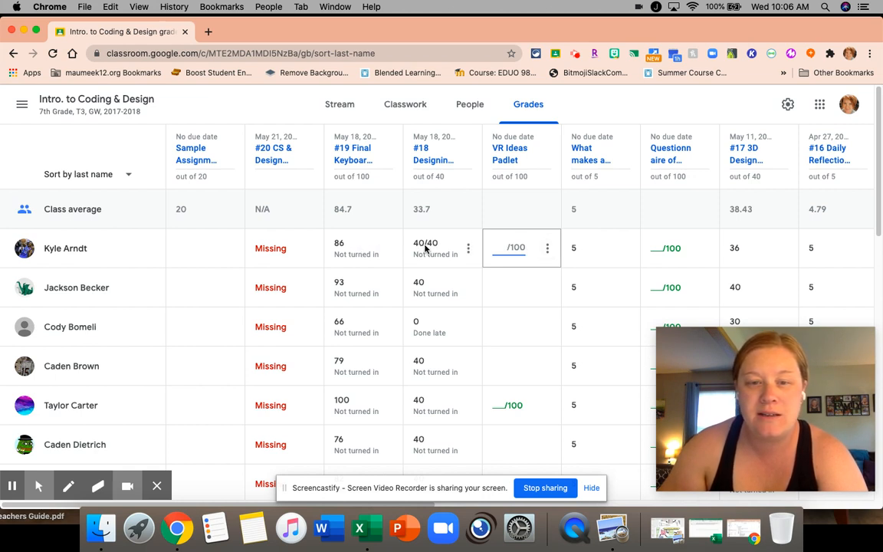
Open #18 Designing a VR Environment with CoSpaces EDU from the gradebook and review its instructions and student work
click(431, 159)
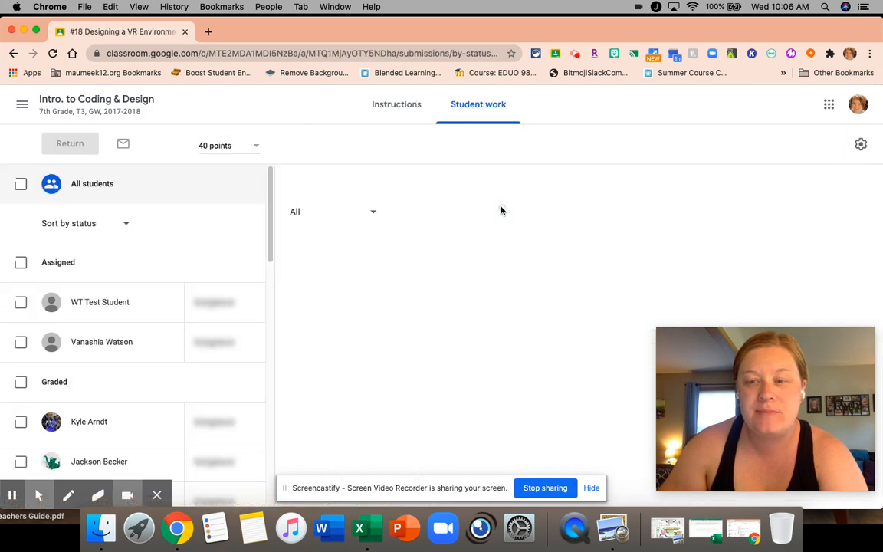
click(395, 109)
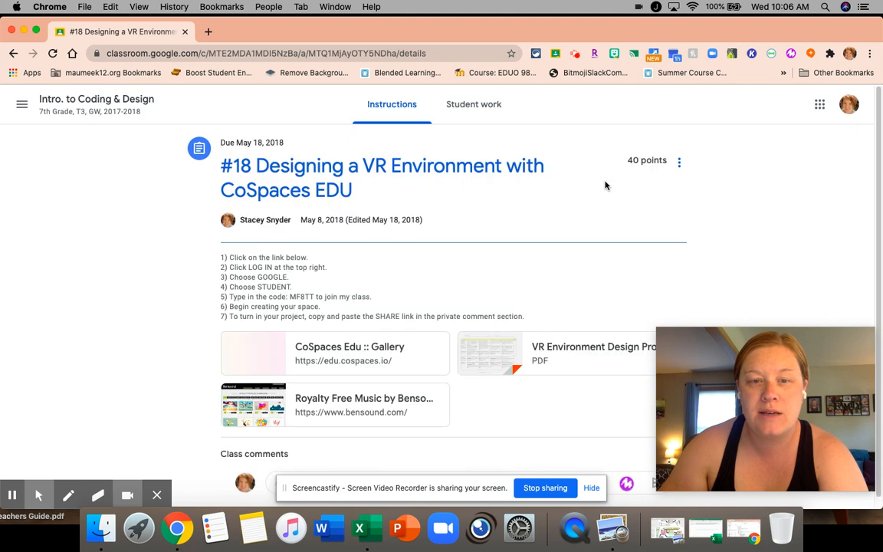
scroll(509, 215, down, 1)
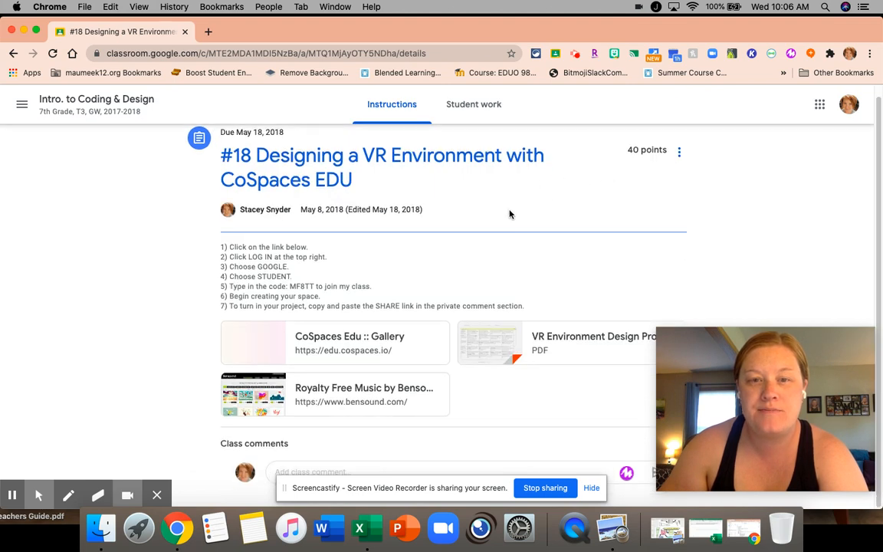
scroll(508, 214, up, 1)
click(474, 107)
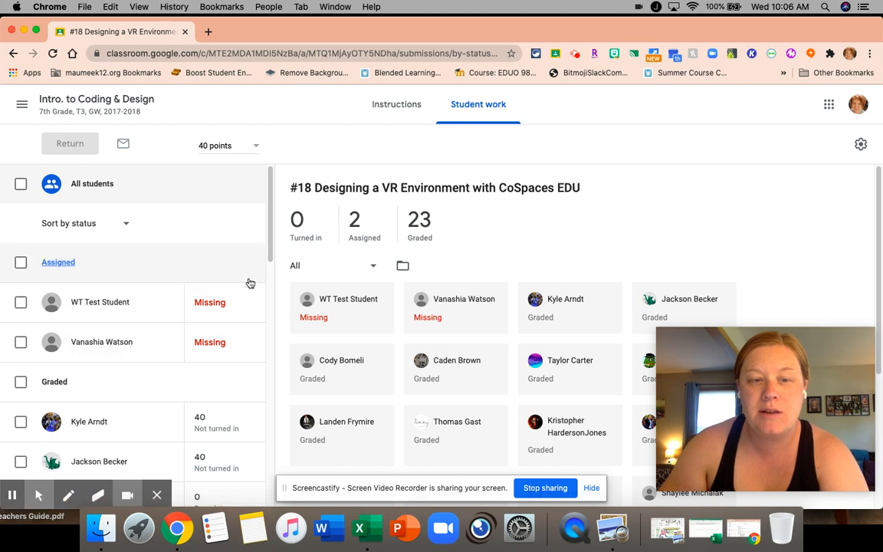
Browse the Intro. to Coding & Design classwork topics down to the Daily Reflections section
click(49, 109)
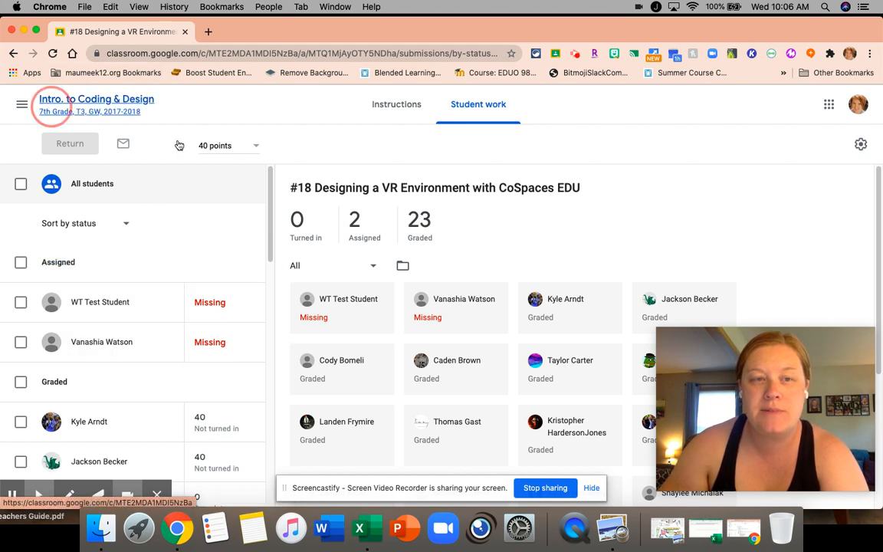
click(425, 114)
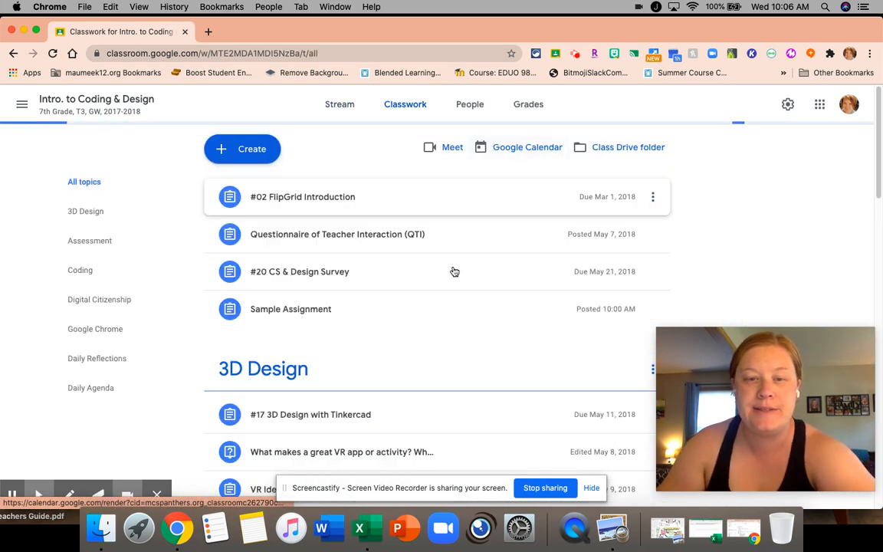
scroll(451, 272, down, 5)
scroll(457, 274, down, 9)
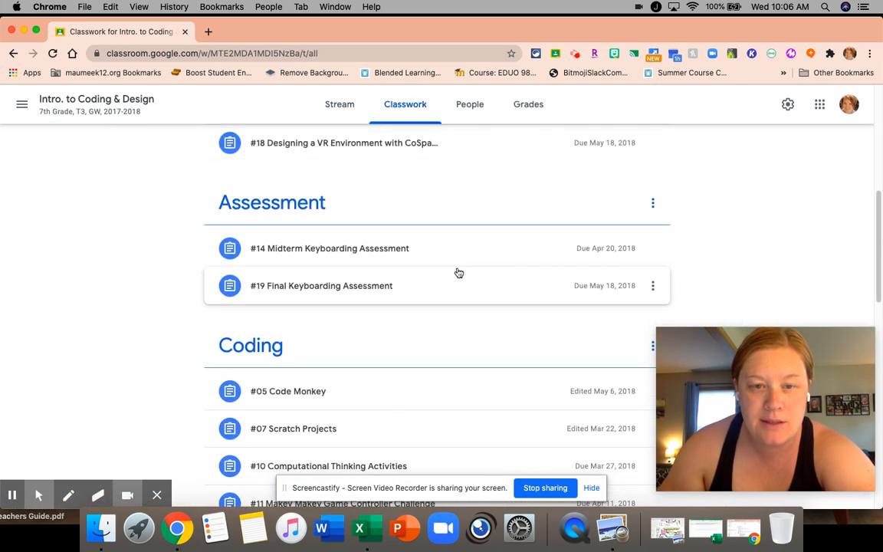
scroll(458, 274, down, 1)
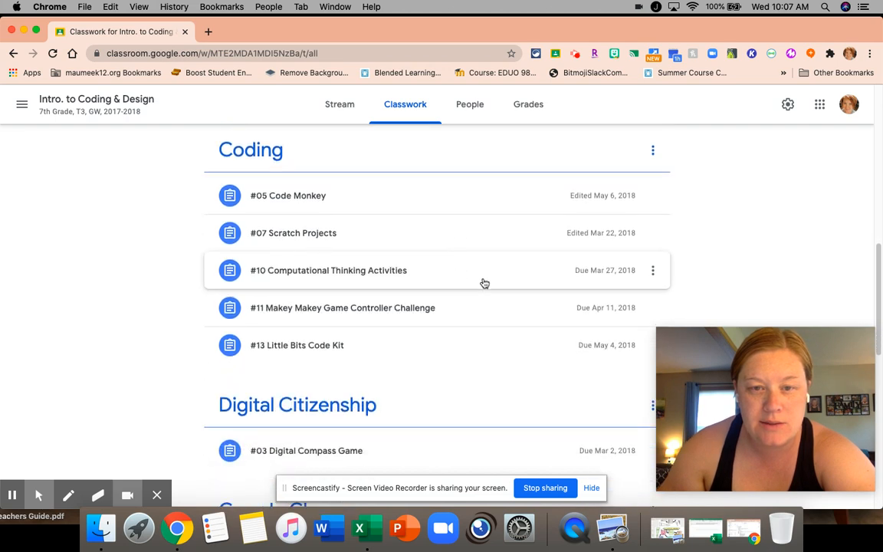
scroll(486, 285, down, 5)
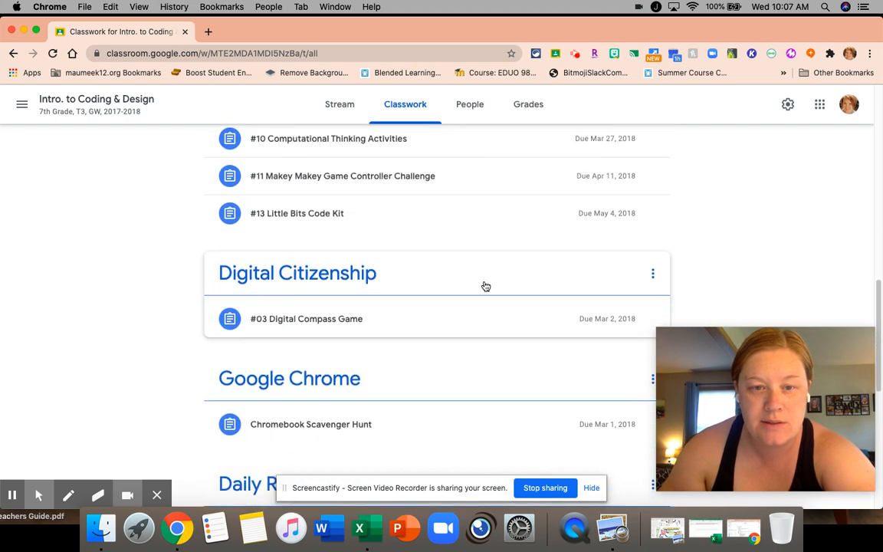
scroll(487, 286, down, 9)
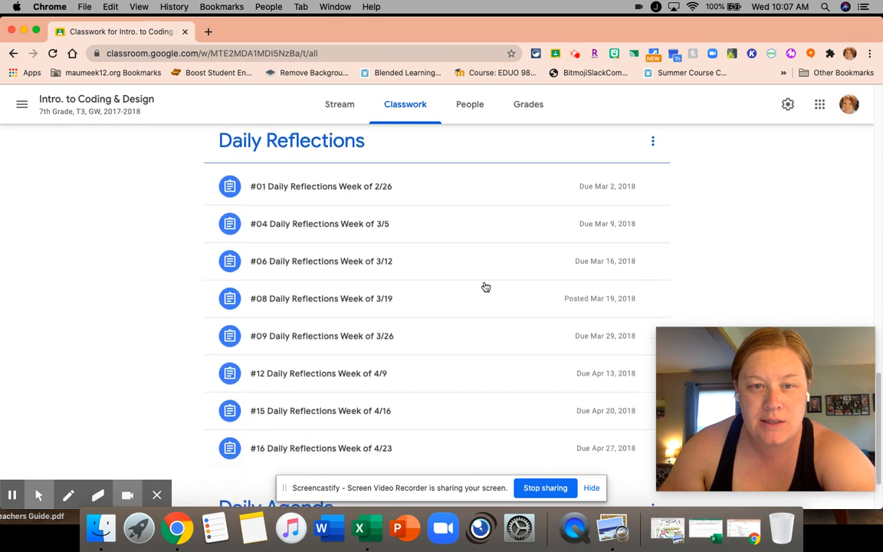
scroll(479, 283, up, 2)
Open the #01 Daily Reflections Week of 2/26 assignment and view its instructions
click(414, 235)
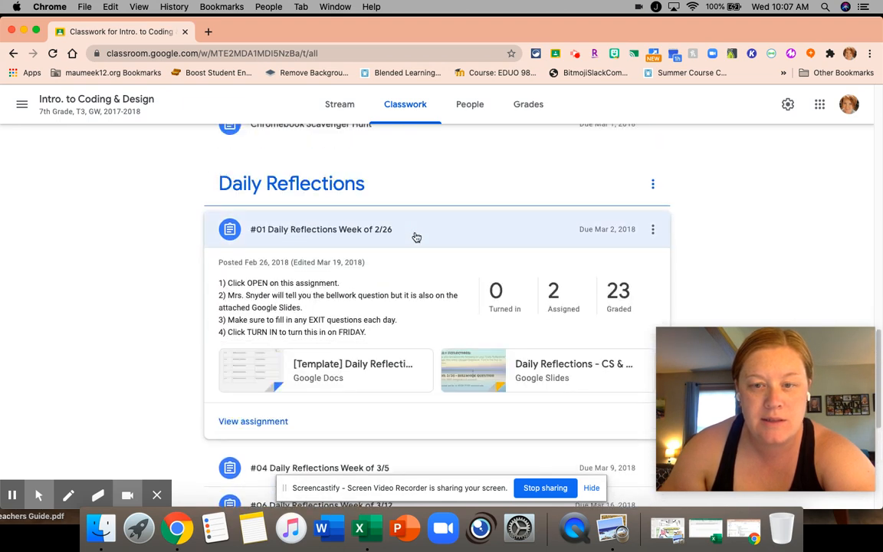
click(261, 423)
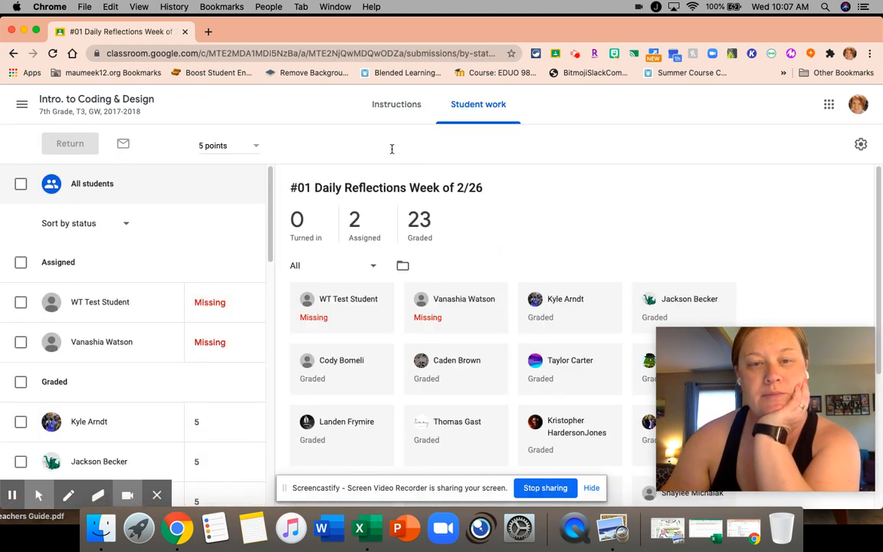
click(395, 113)
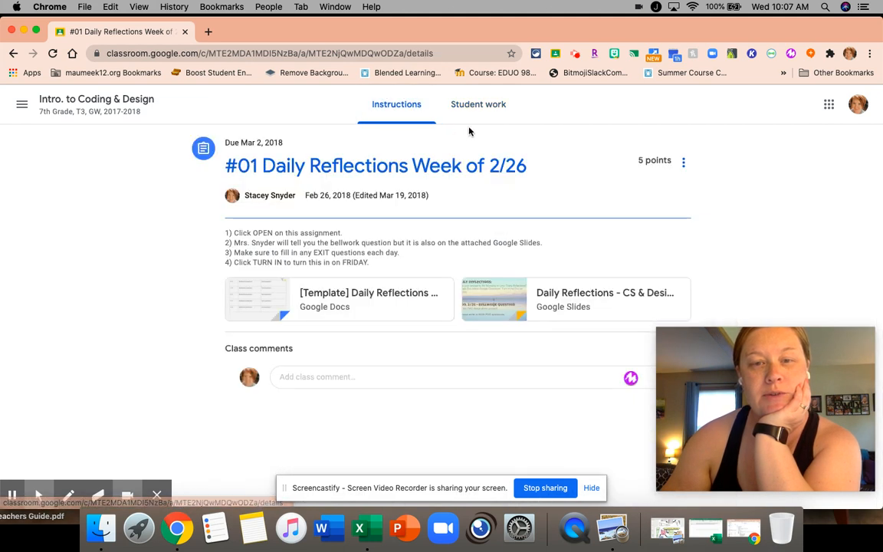
View the assignment's student work and open the first graded student's Daily Reflections document
click(474, 112)
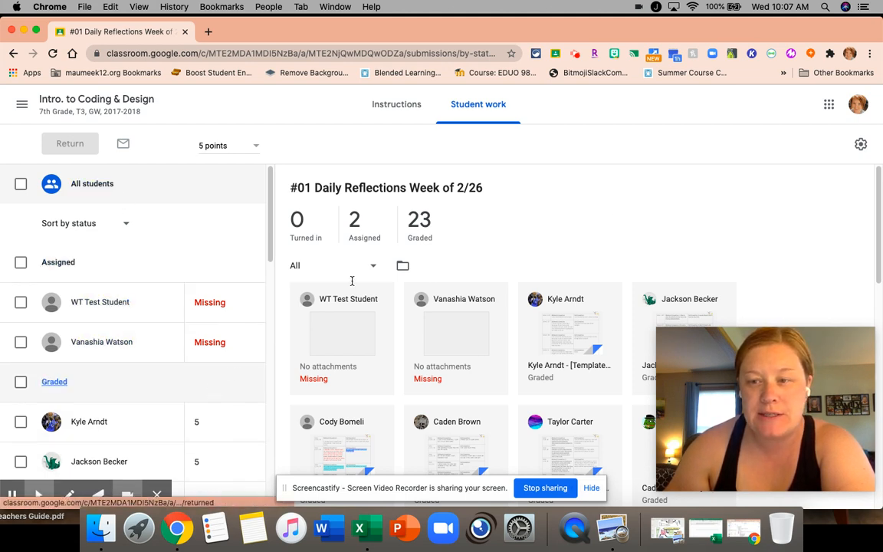
scroll(616, 196, down, 2)
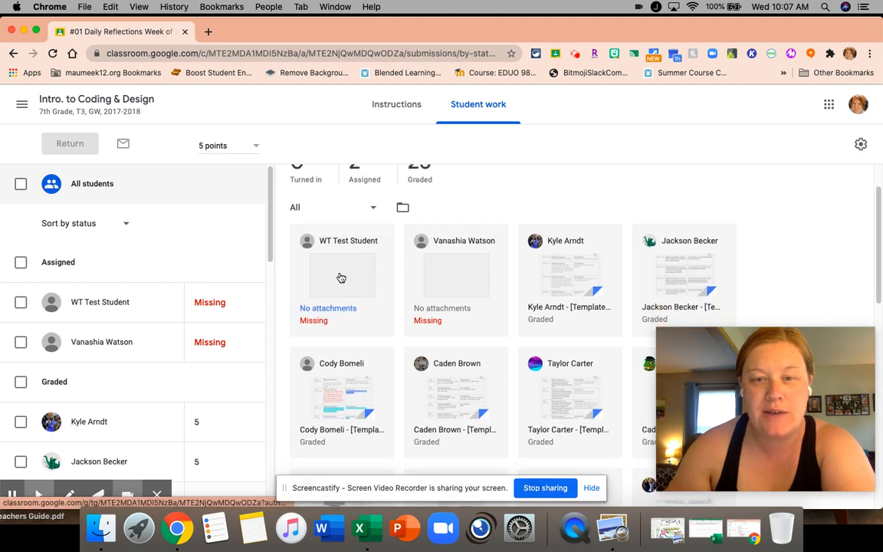
click(560, 285)
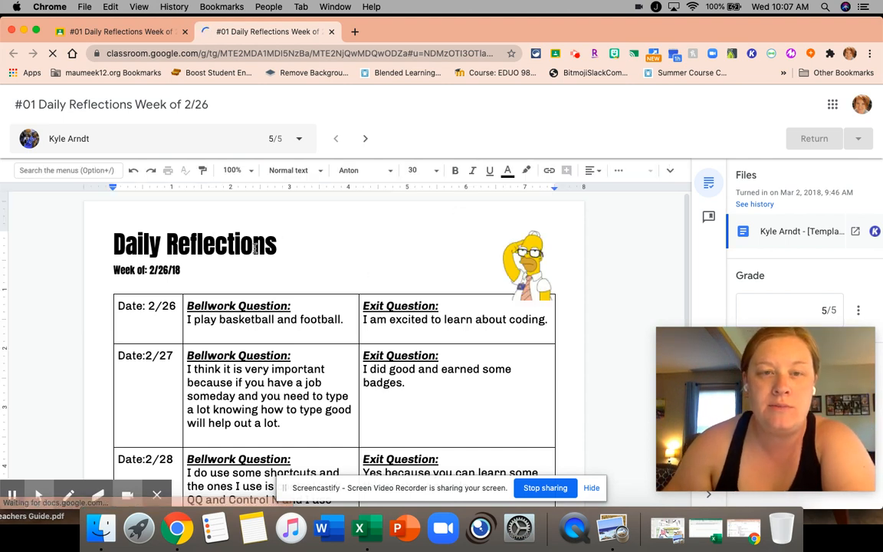
Review every student's grade and turn-in status in the grading view's student list, then close the list
click(300, 141)
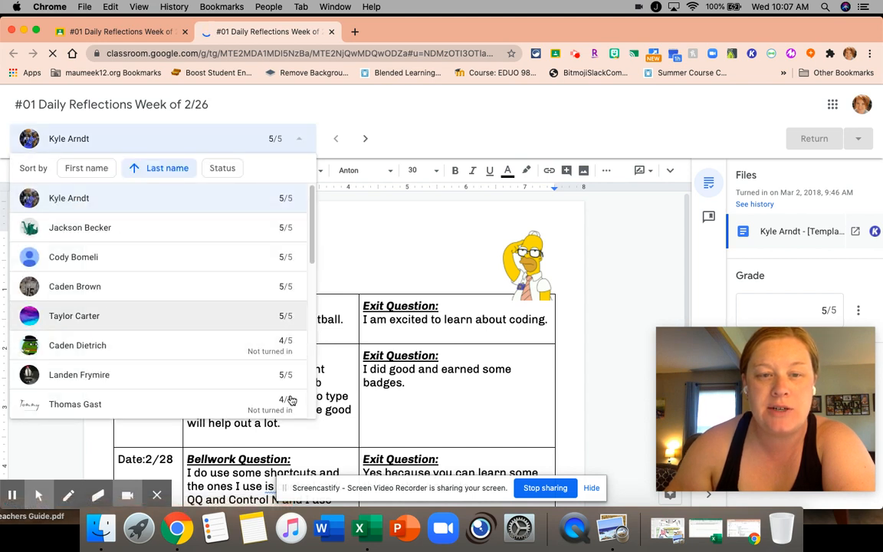
scroll(283, 321, down, 5)
scroll(282, 321, down, 3)
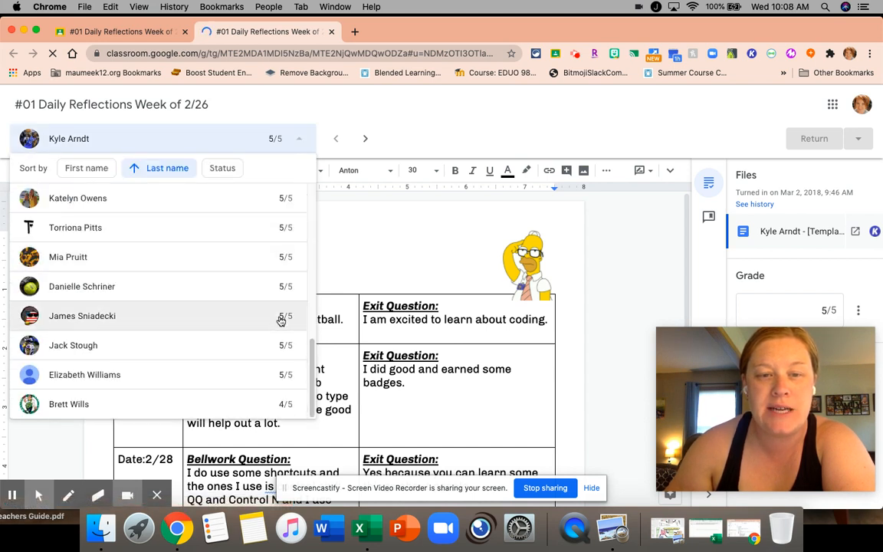
scroll(283, 315, up, 8)
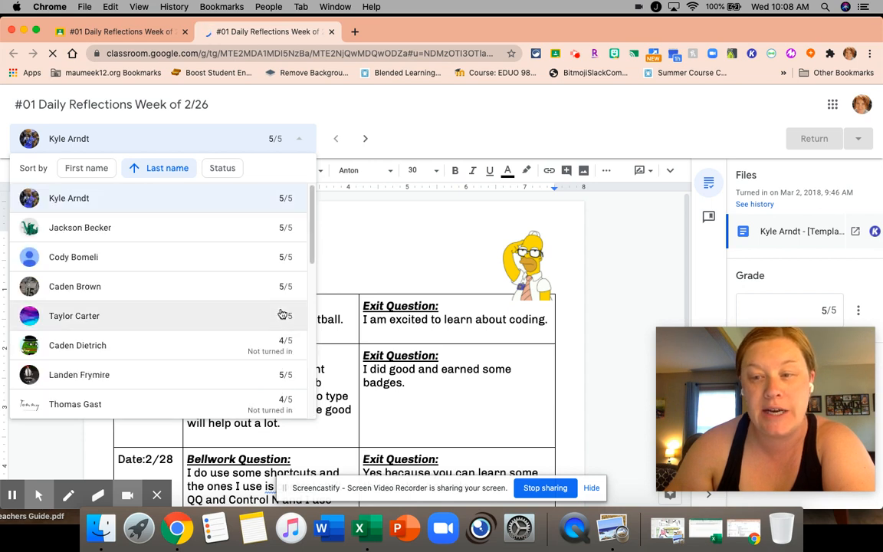
click(328, 103)
Read through the student's Daily Reflections answers from 2/26 to 3/2 and uncover the private comments area
scroll(437, 242, down, 2)
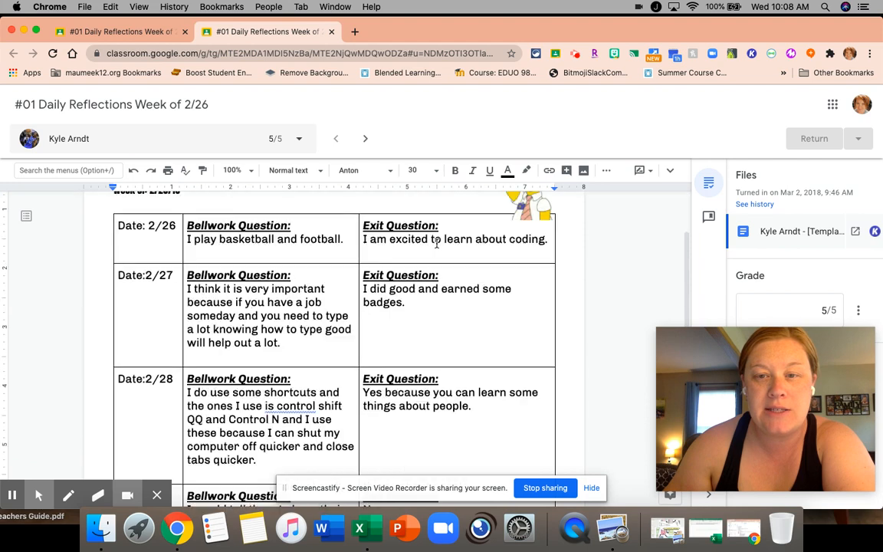
scroll(437, 243, down, 5)
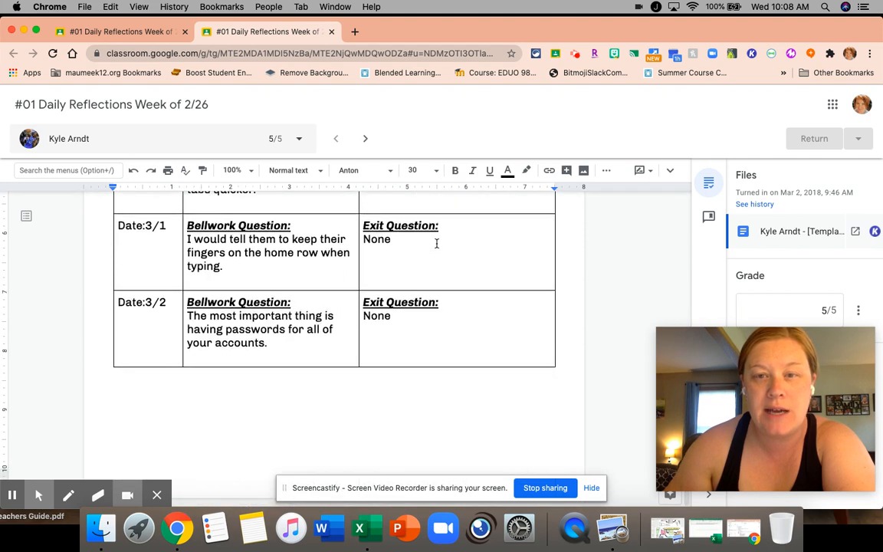
scroll(437, 244, up, 7)
drag(722, 394, 461, 83)
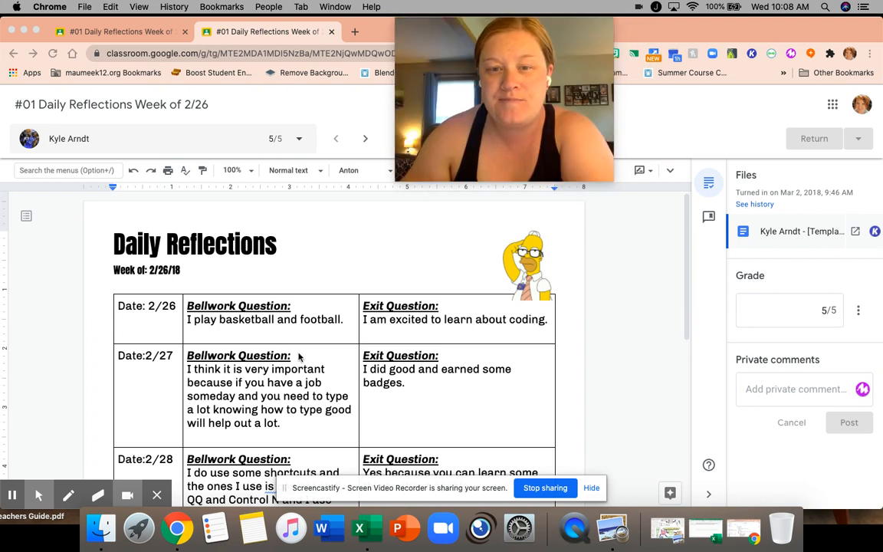
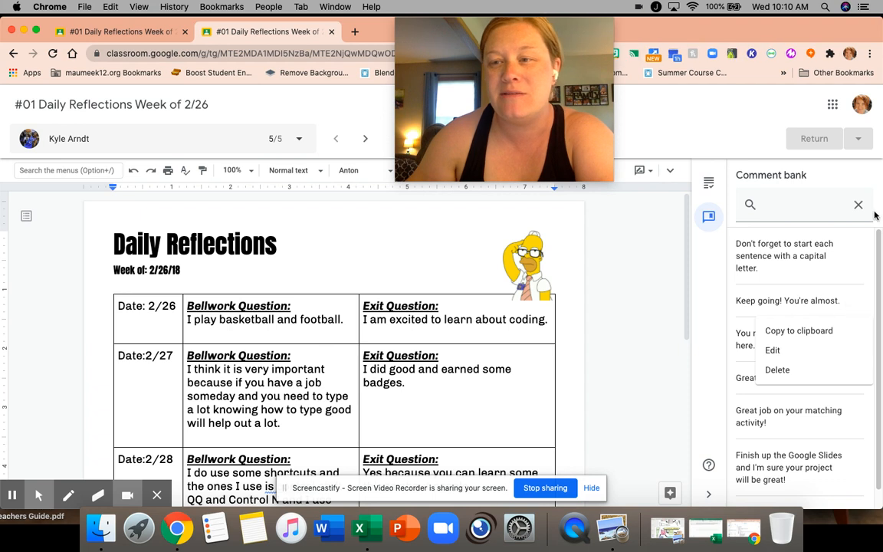
Leave the comment bank and return to the student's grade and private comments
click(859, 204)
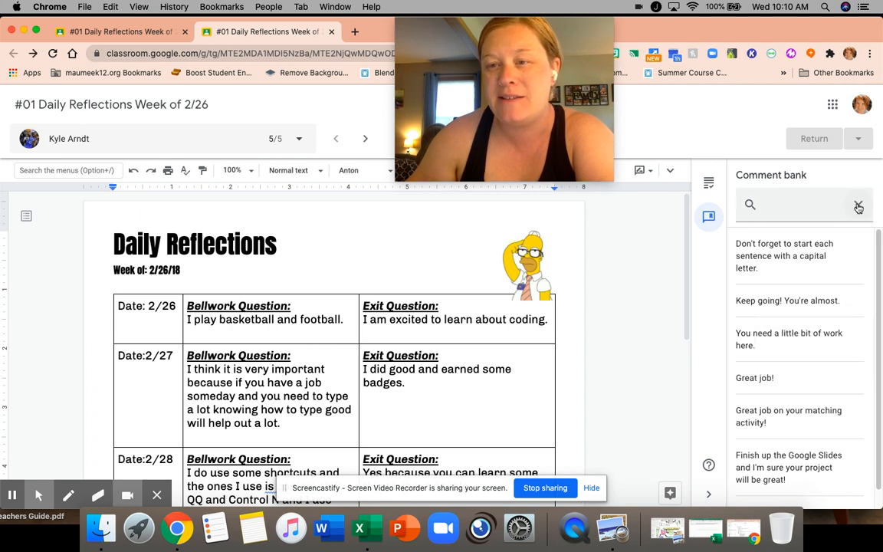
click(710, 187)
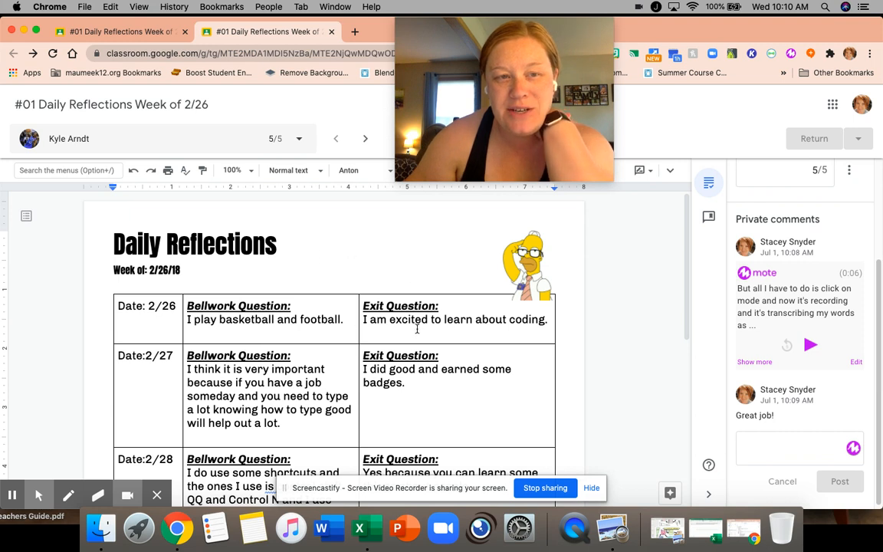
Check the Editing, Suggesting and Viewing modes available for the student's document without changing the current mode
click(649, 170)
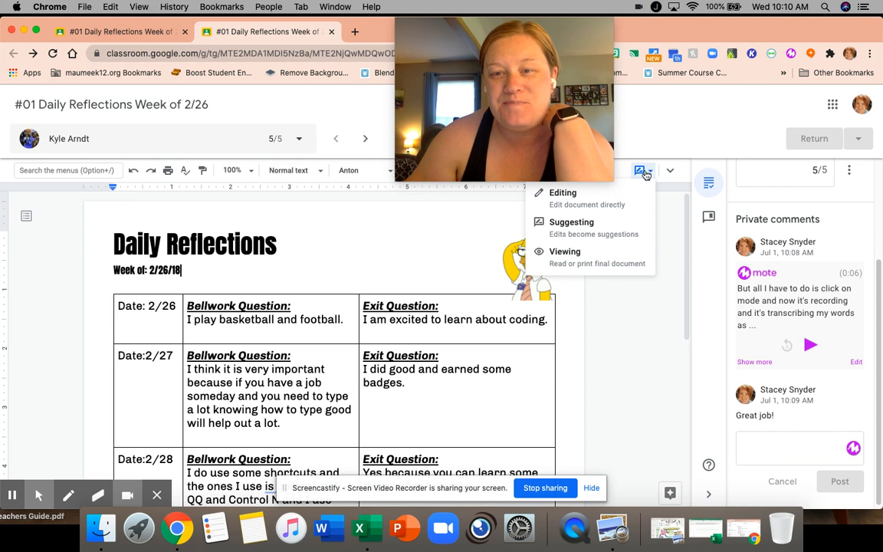
drag(541, 99, 313, 100)
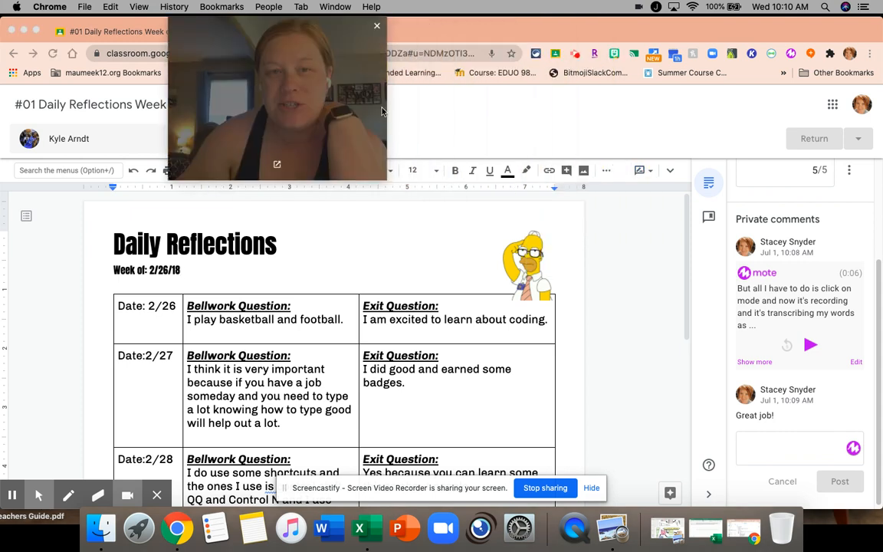
click(651, 172)
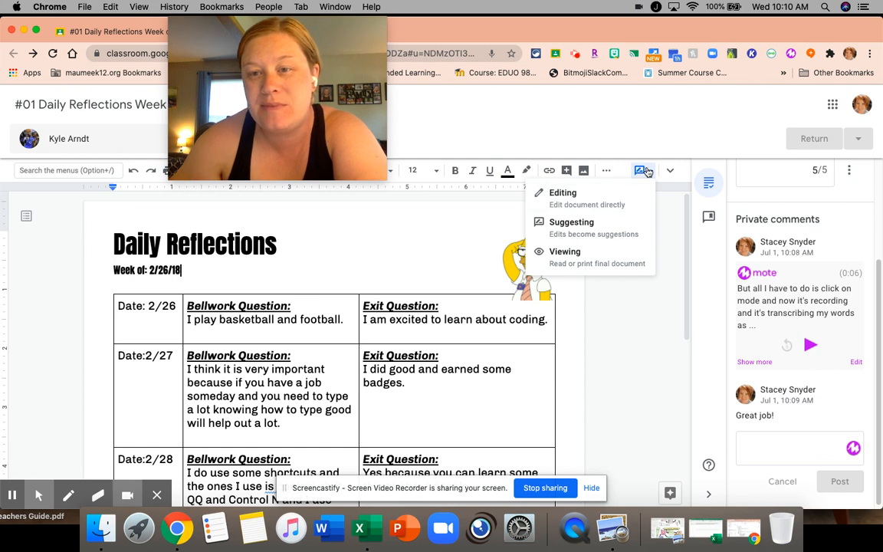
click(667, 200)
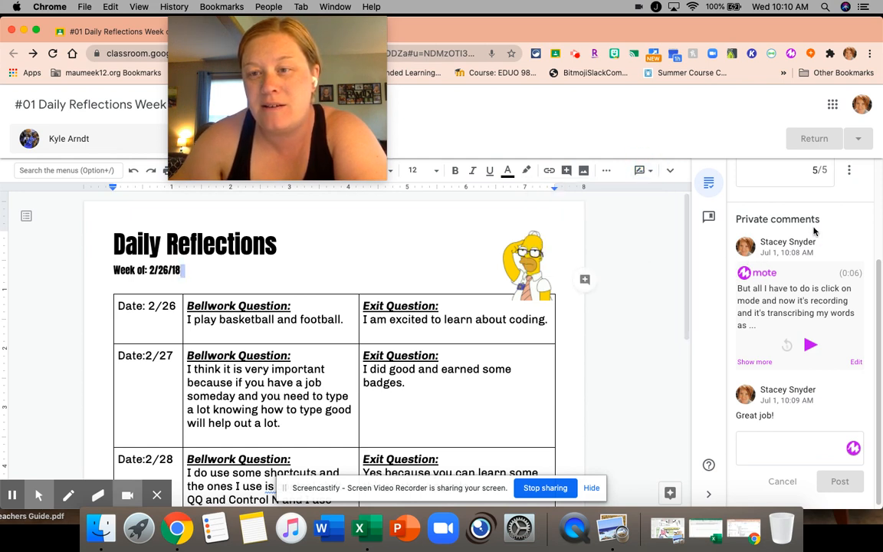
Look over the student's submitted file and grade, and glance at the assignment's student work overview before returning to the grading view
scroll(735, 209, up, 3)
drag(320, 84, 572, 83)
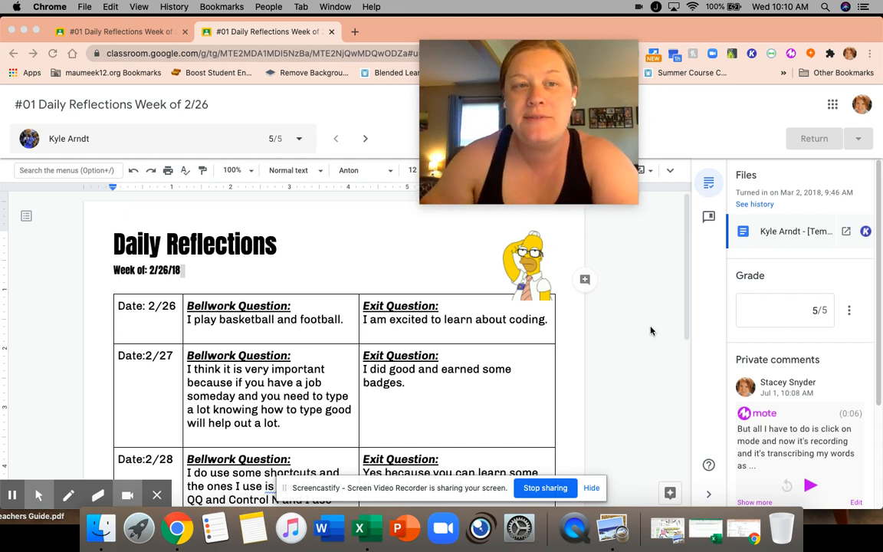
click(96, 35)
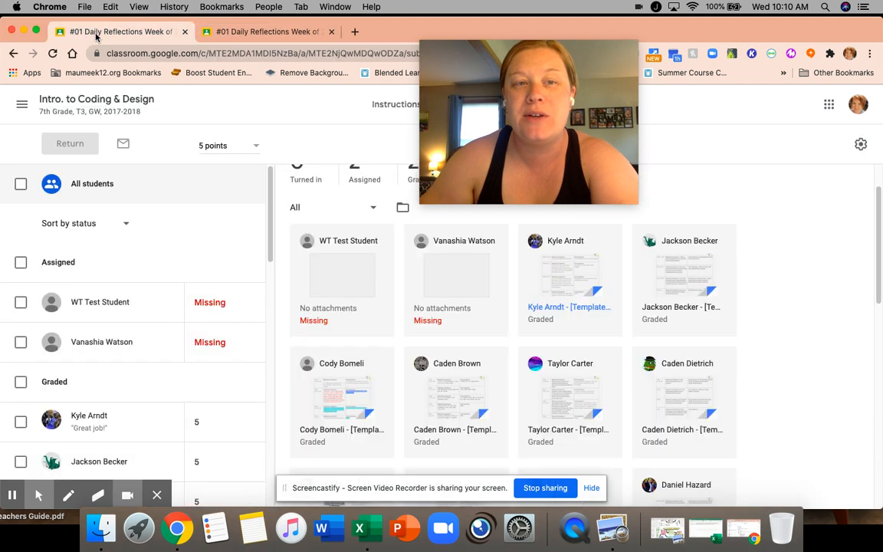
click(212, 32)
Sort the grading view's student list by status, restore the last name sorting and close the list
click(300, 141)
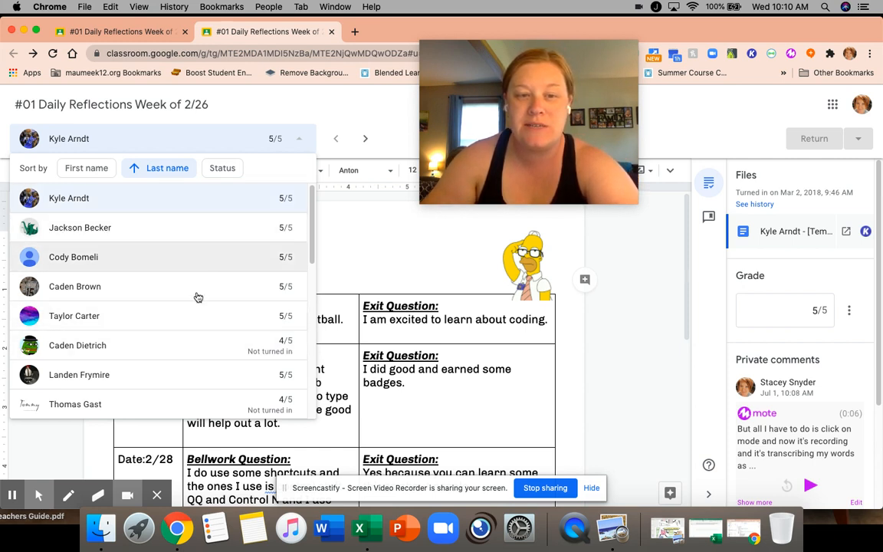
click(224, 170)
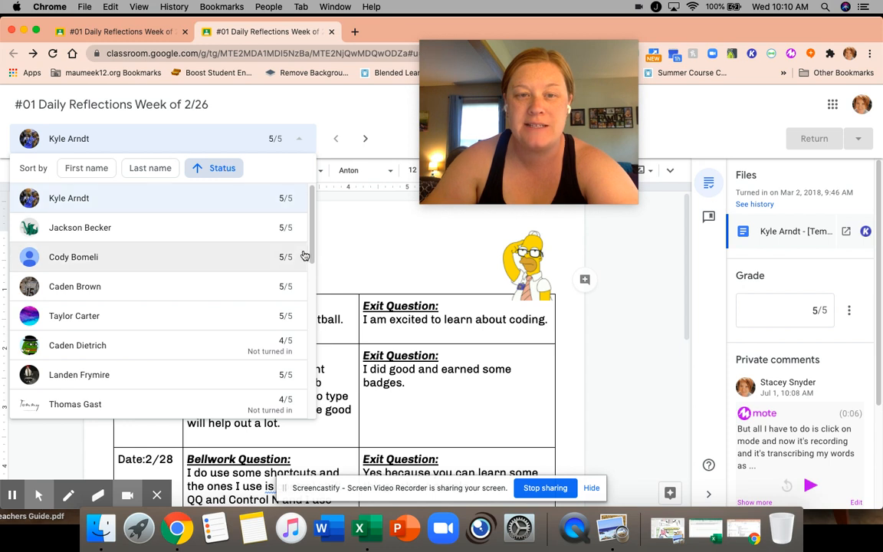
mouse_move(312, 228)
mouse_down()
mouse_move(312, 366)
mouse_move(310, 214)
mouse_up()
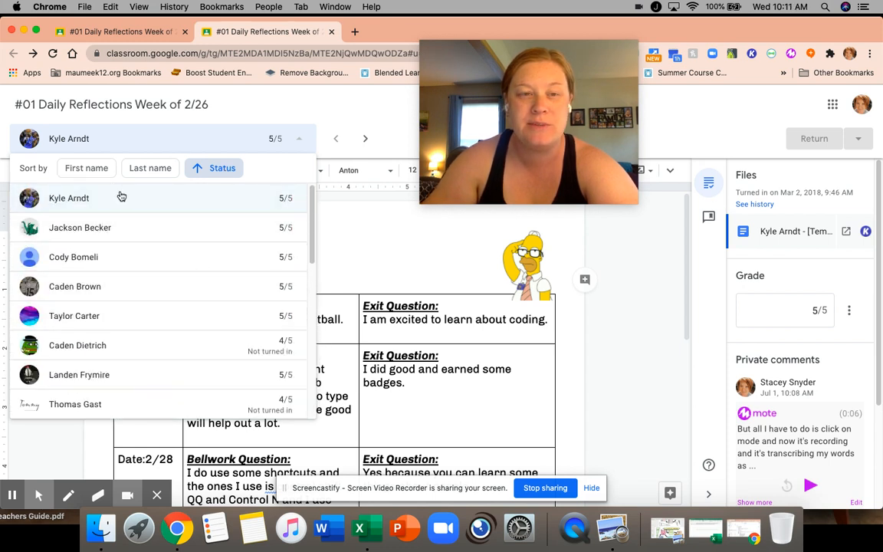
click(144, 175)
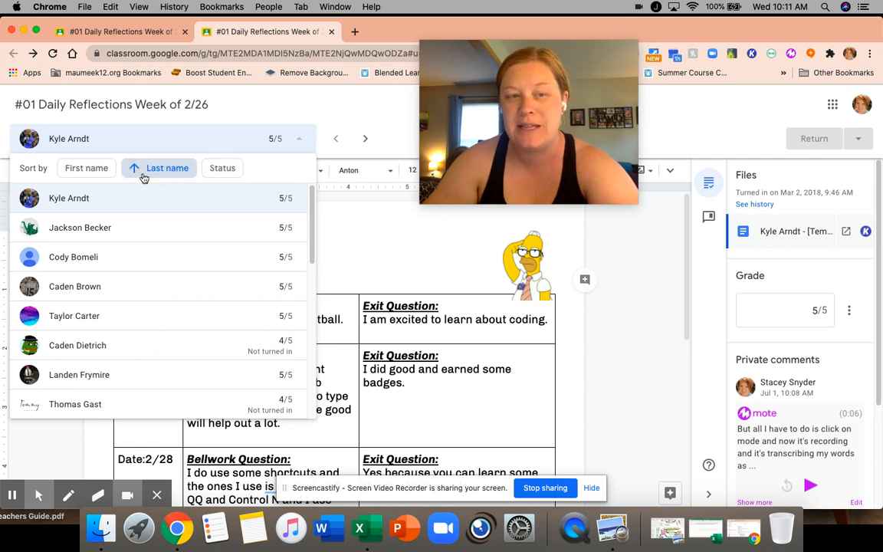
click(330, 127)
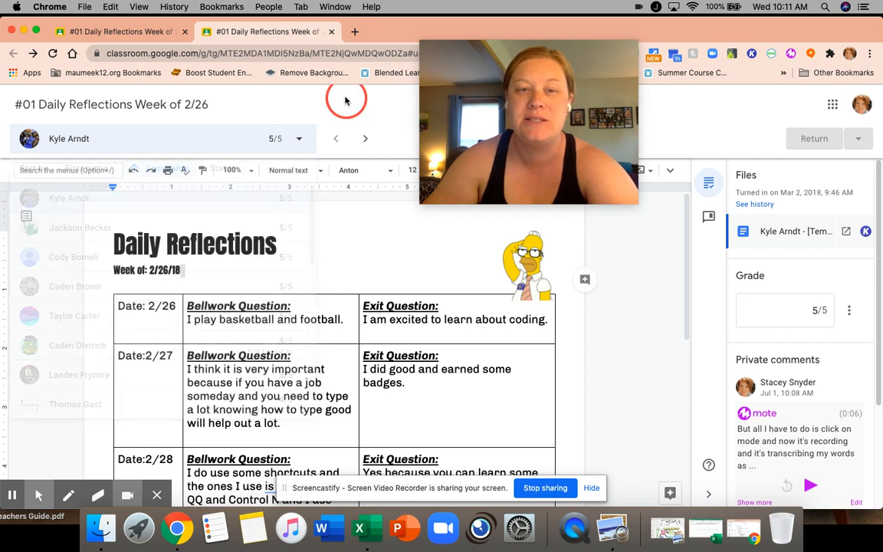
Step through the next three students' Daily Reflections submissions, viewing the first one's answers down to 3-2
click(366, 141)
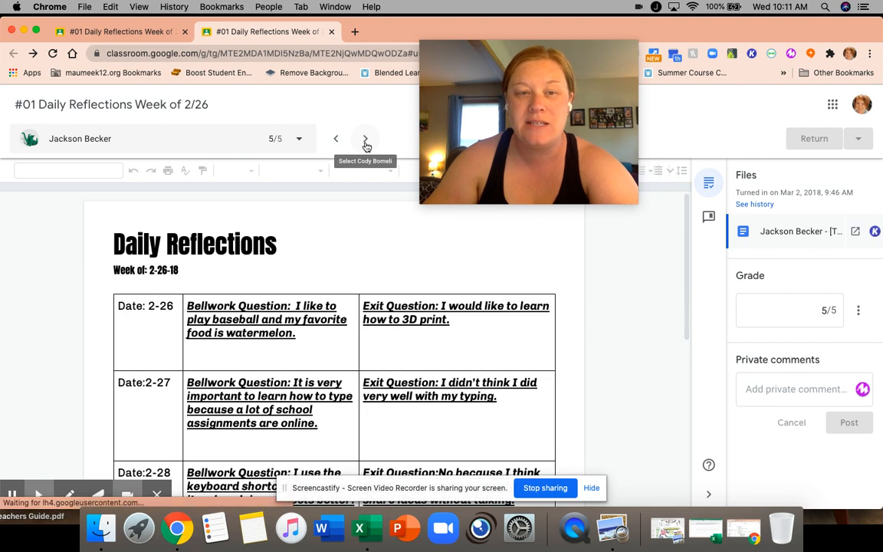
scroll(644, 268, down, 5)
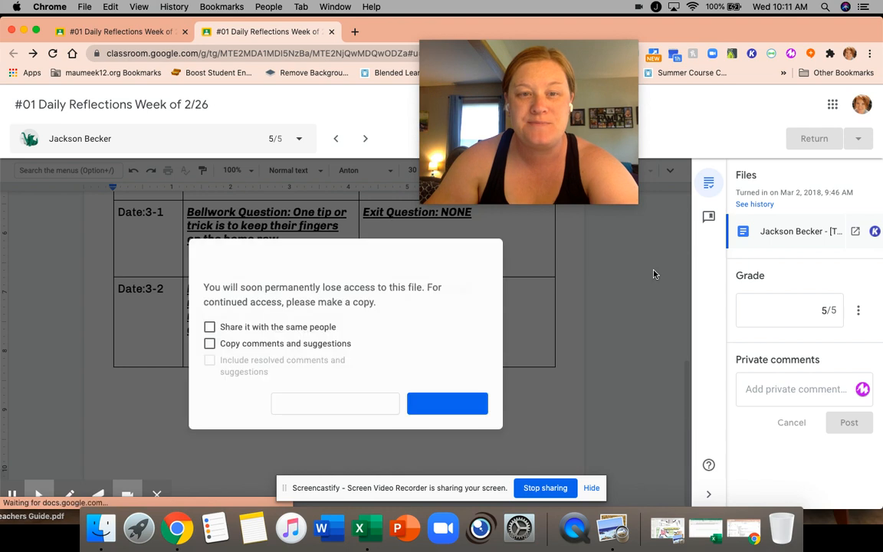
click(322, 408)
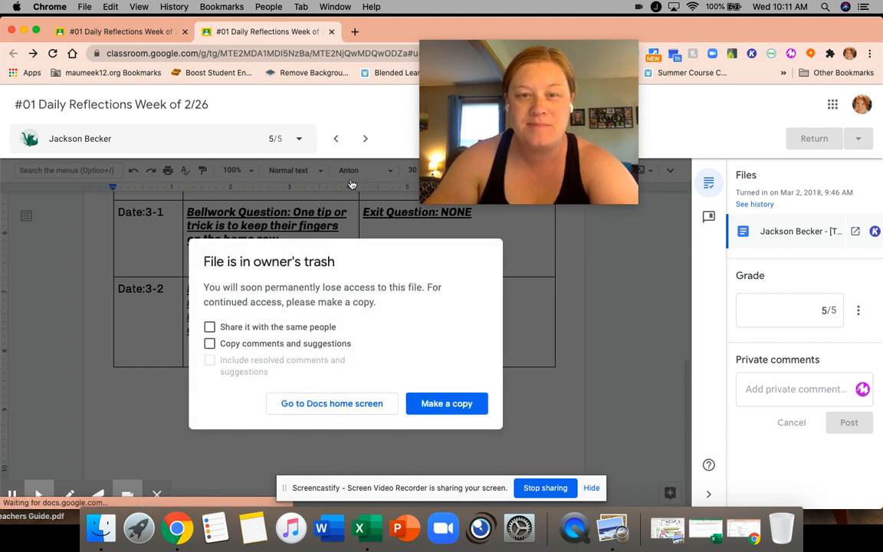
click(365, 140)
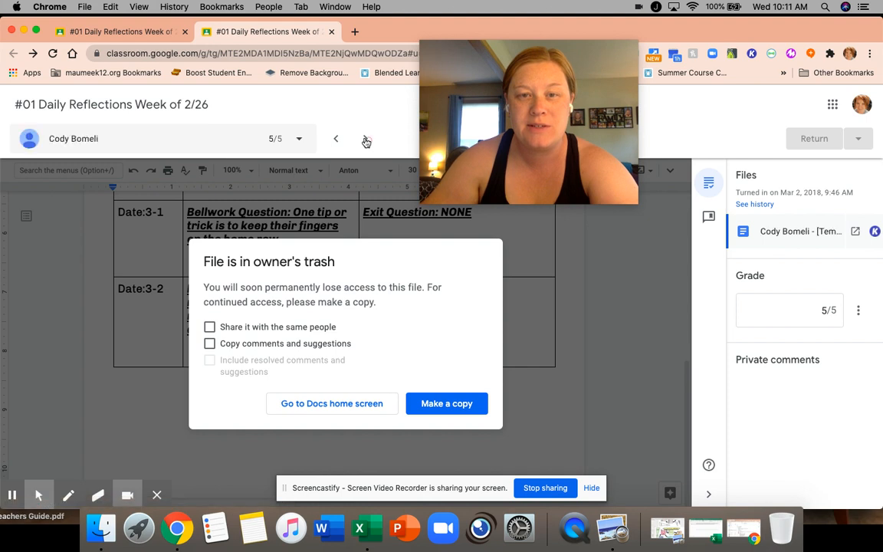
click(366, 140)
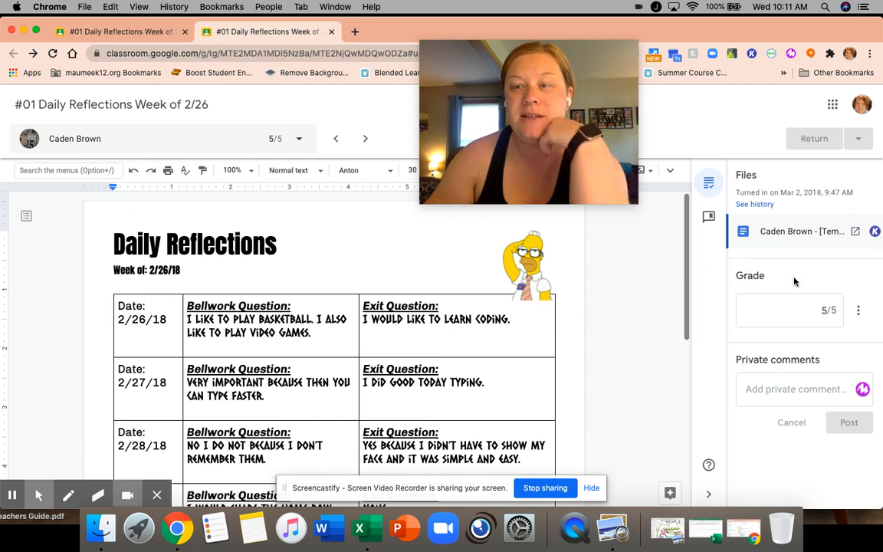
Examine the return controls, the grade and the private comment box for the current student's submission
click(836, 129)
click(850, 139)
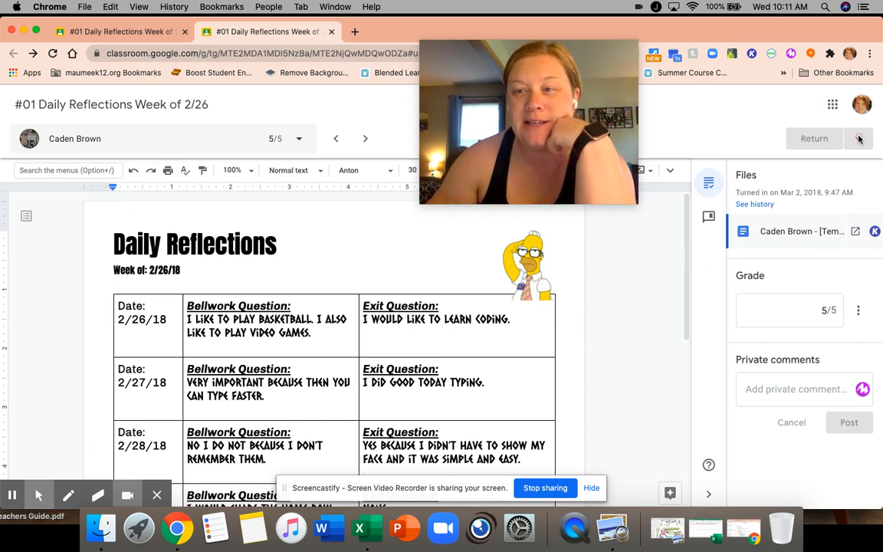
click(862, 143)
click(800, 316)
click(813, 391)
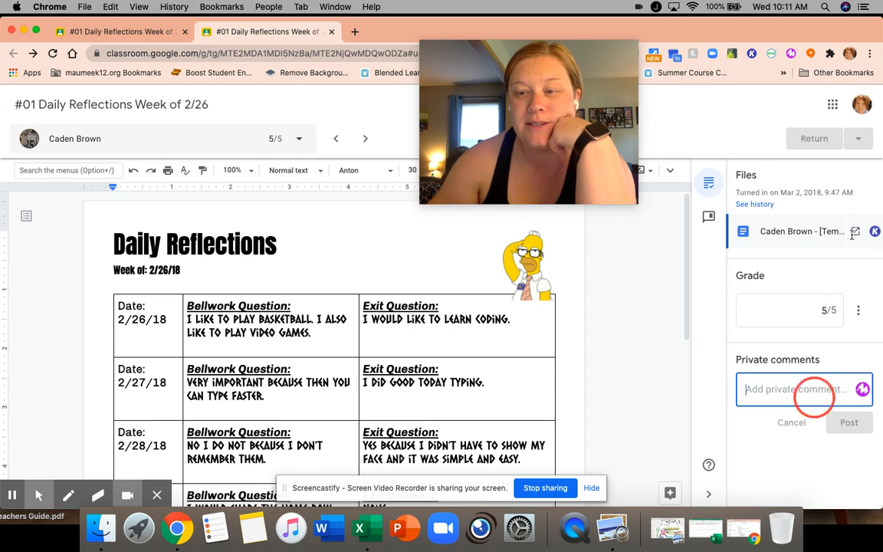
click(828, 145)
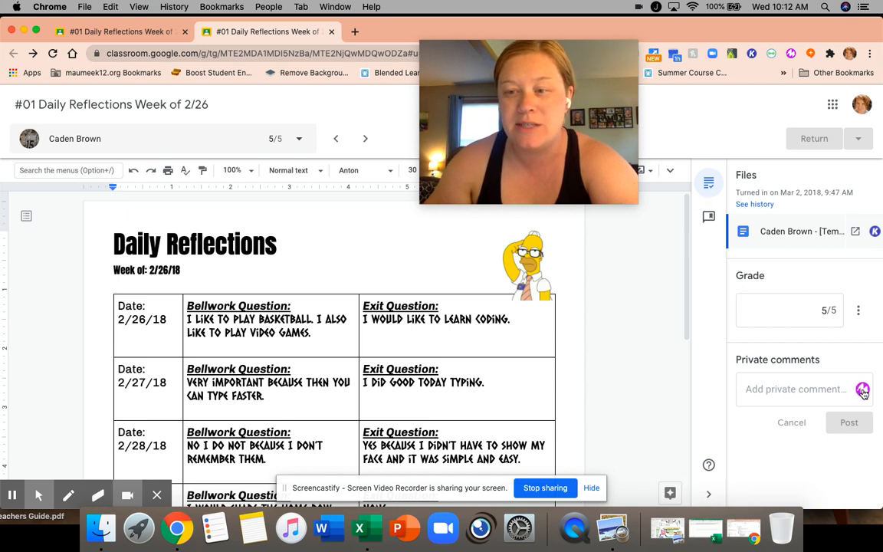
click(742, 388)
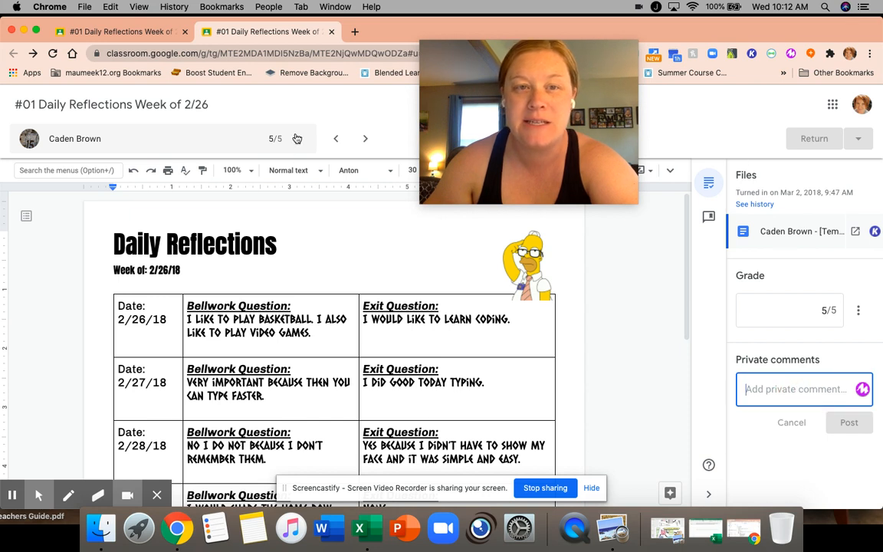
Close the grading view and look through every student's grade in the assignment's student work roster
click(331, 33)
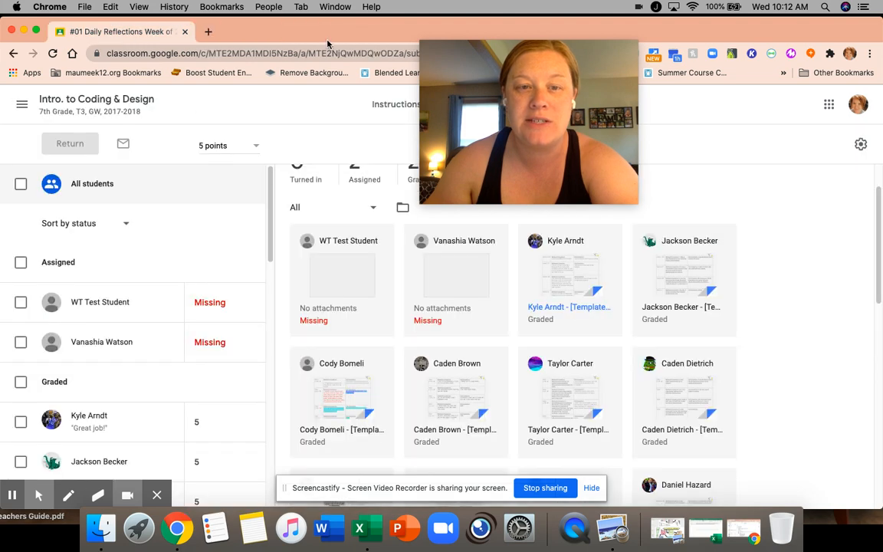
scroll(152, 310, down, 10)
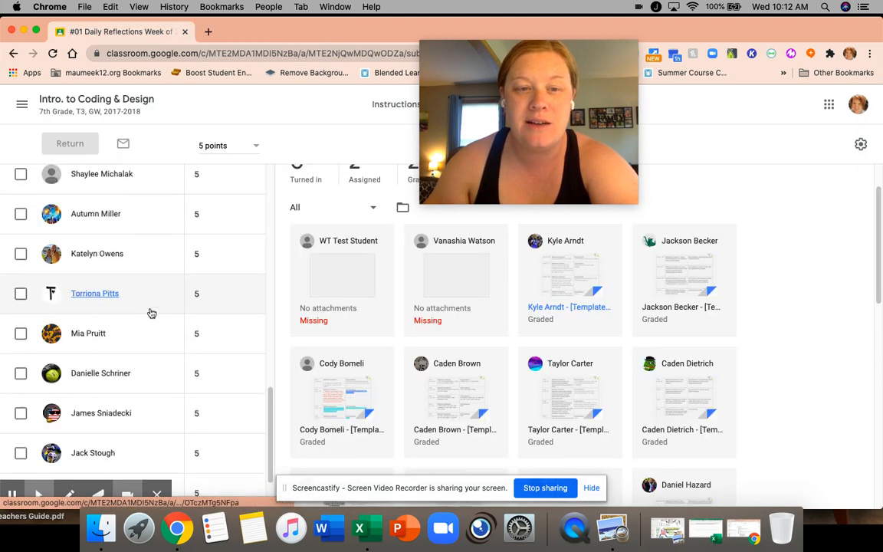
scroll(151, 310, up, 10)
Download only this assignment's grades as a CSV file
drag(529, 161, 248, 136)
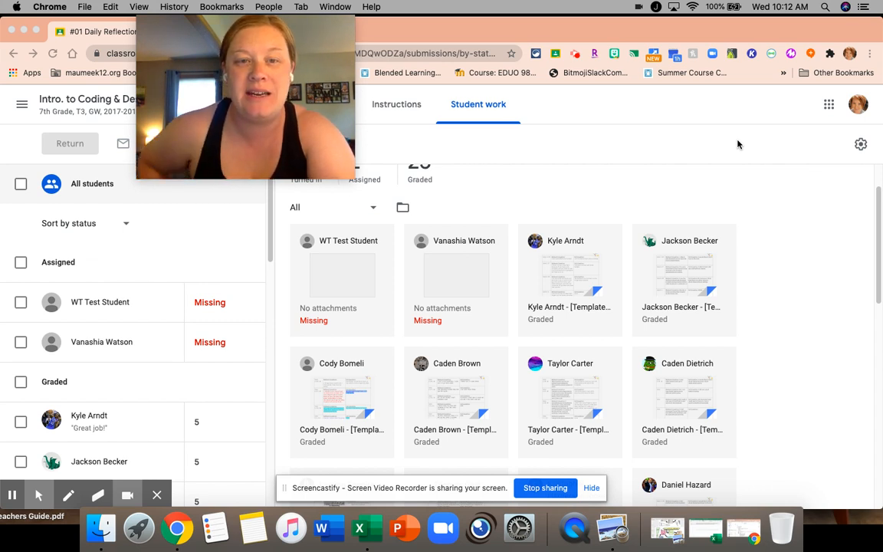
click(862, 146)
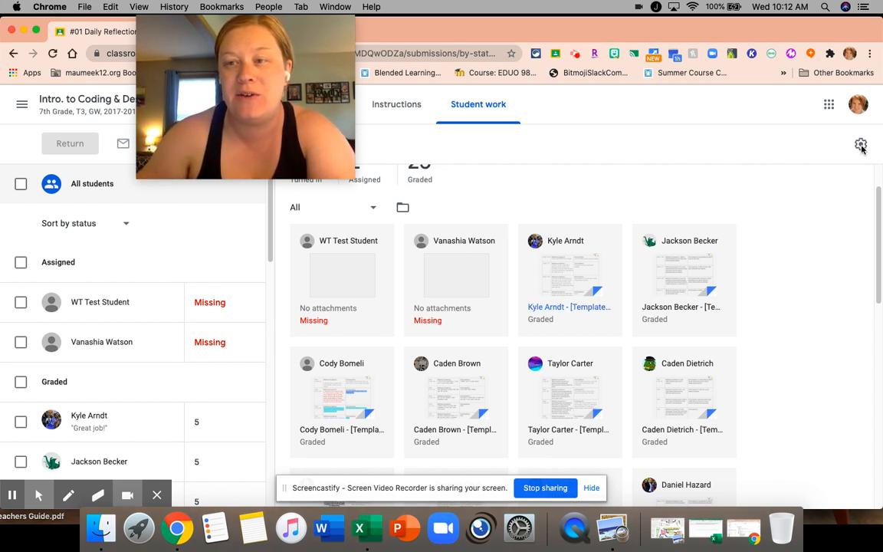
click(862, 147)
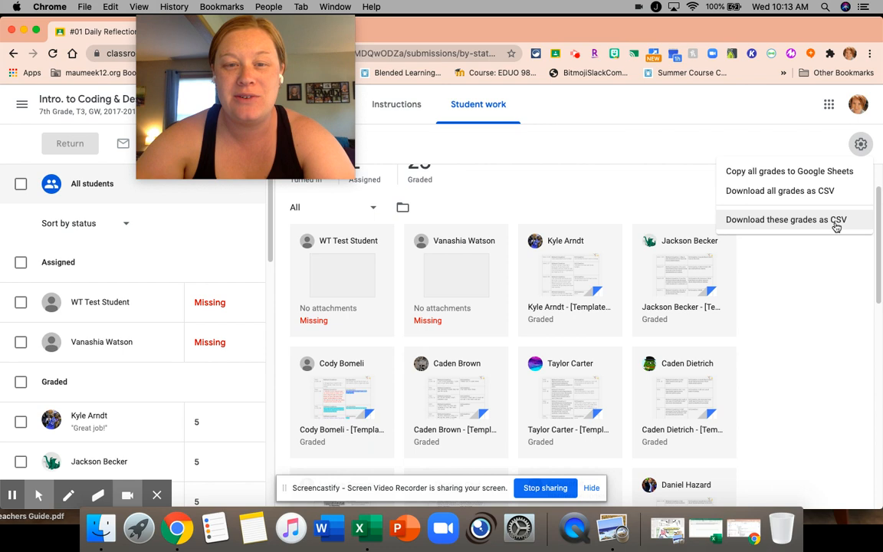
click(836, 223)
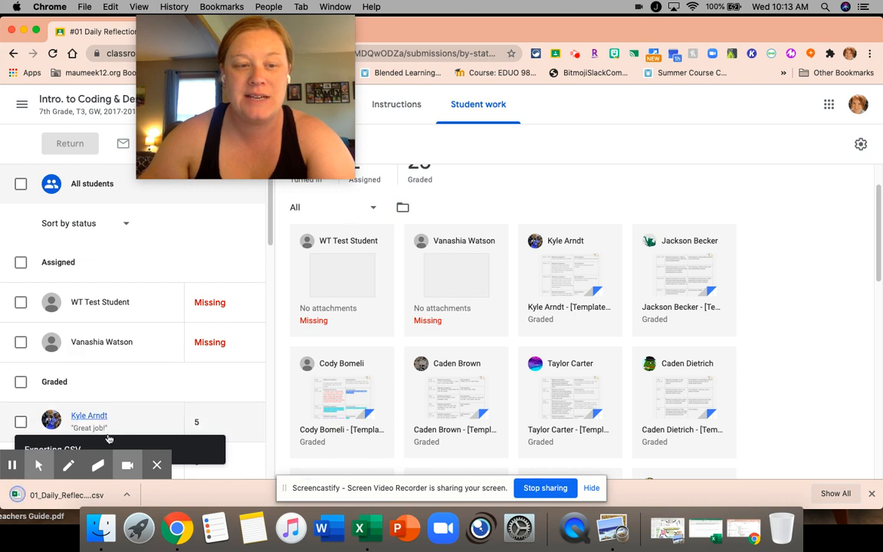
Open the downloaded Daily Reflections grades CSV in Excel and widen the Assignment State column
click(79, 496)
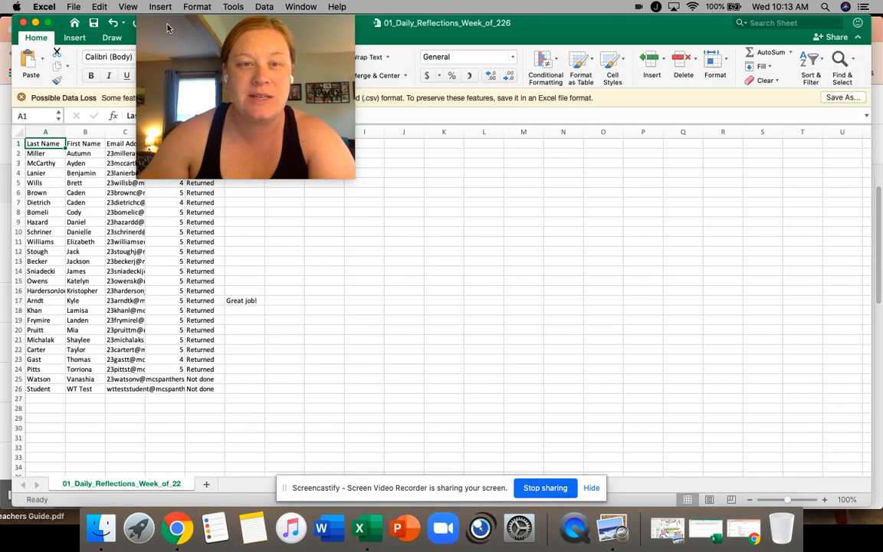
drag(168, 25, 462, 173)
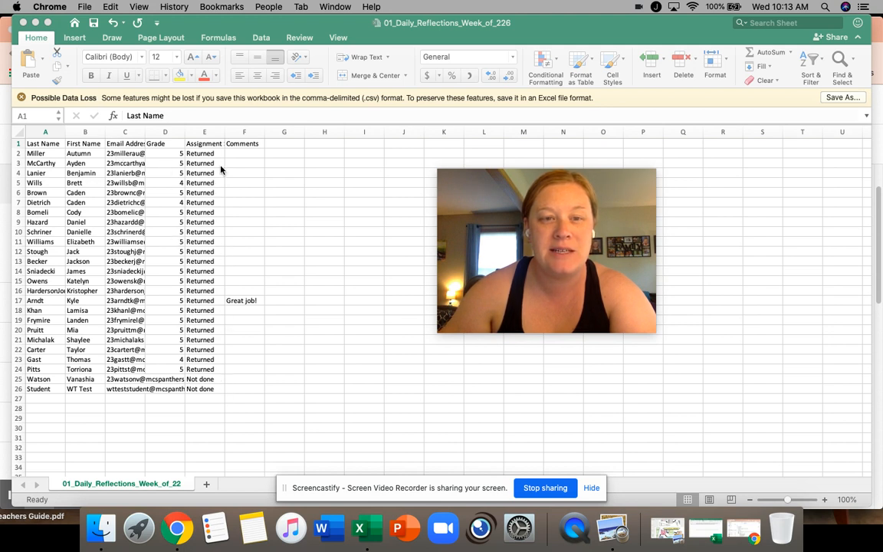
click(201, 114)
drag(224, 132, 256, 132)
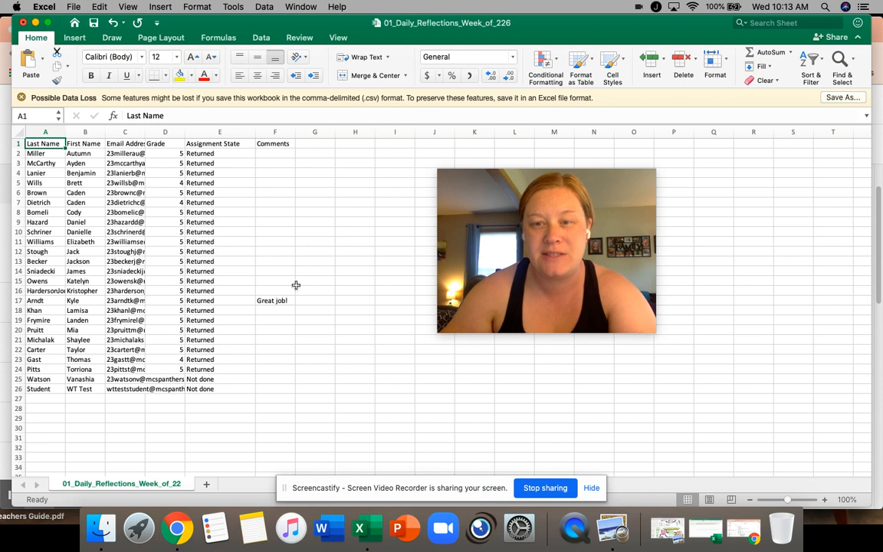
Close the Daily Reflections grades workbook without saving the changes and return to the assignment's student work page
click(24, 23)
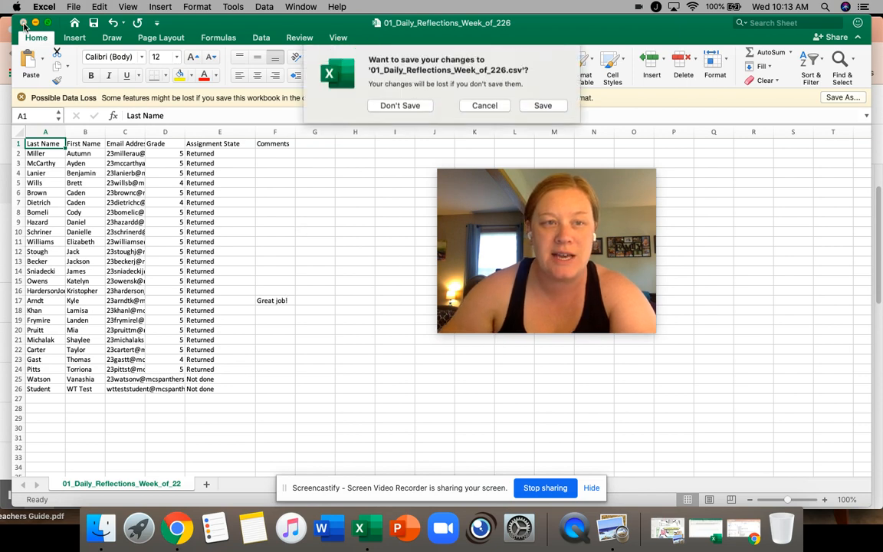
click(385, 109)
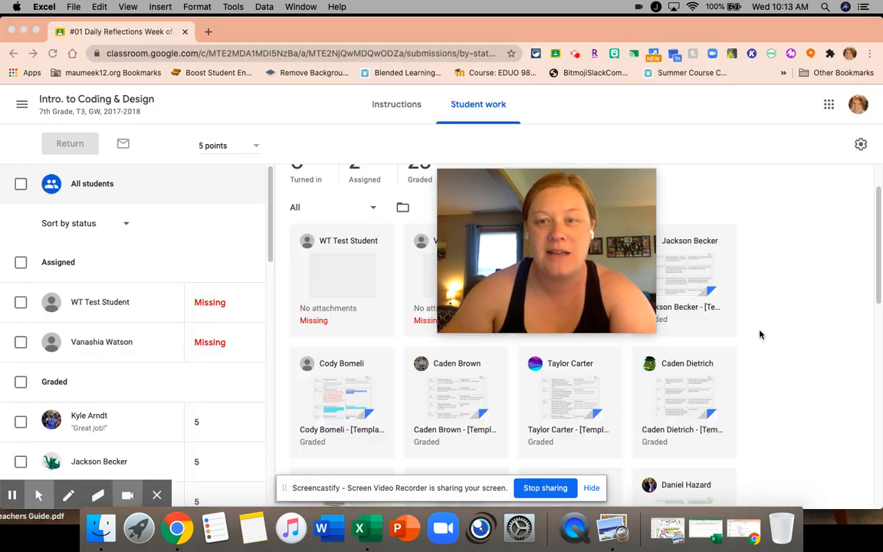
drag(568, 222, 276, 152)
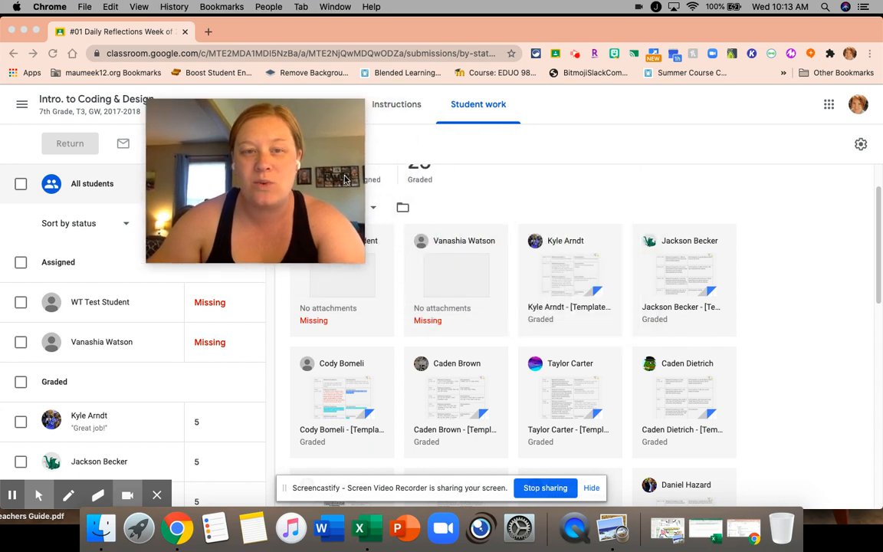
Copy all of the class's grades to a Google Sheets spreadsheet and look through the student rows
click(861, 146)
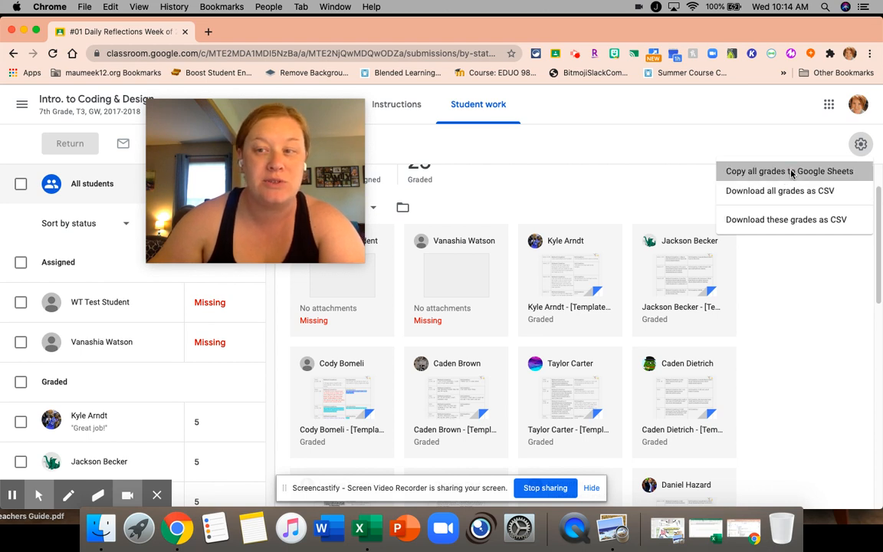
click(791, 174)
drag(335, 173, 819, 175)
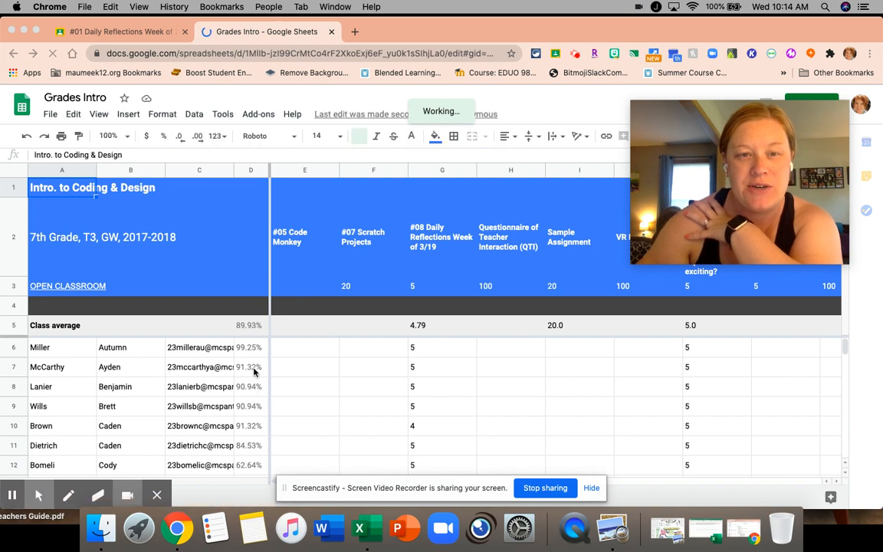
scroll(330, 375, down, 2)
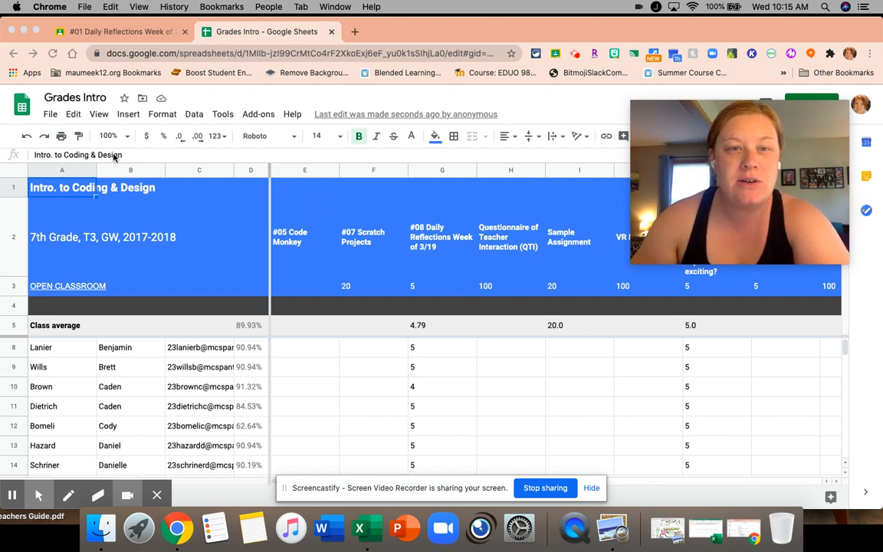
click(50, 115)
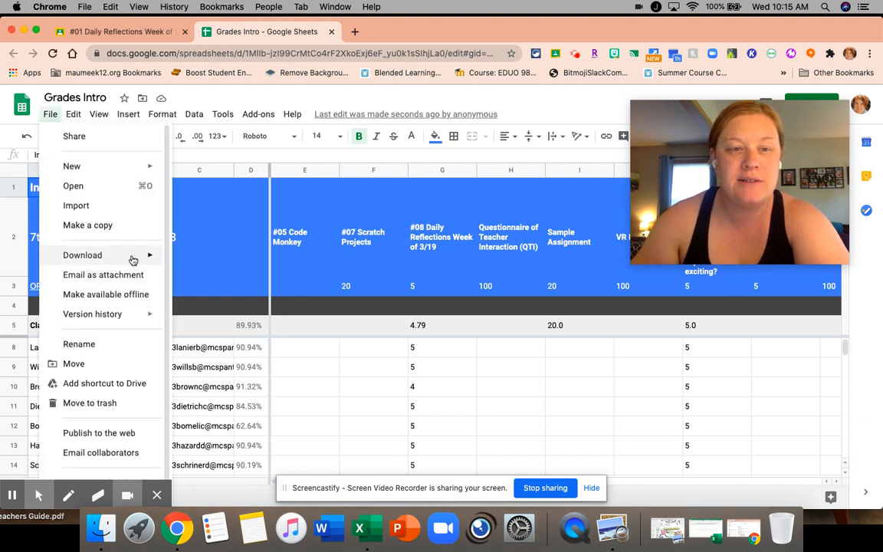
mouse_move(132, 260)
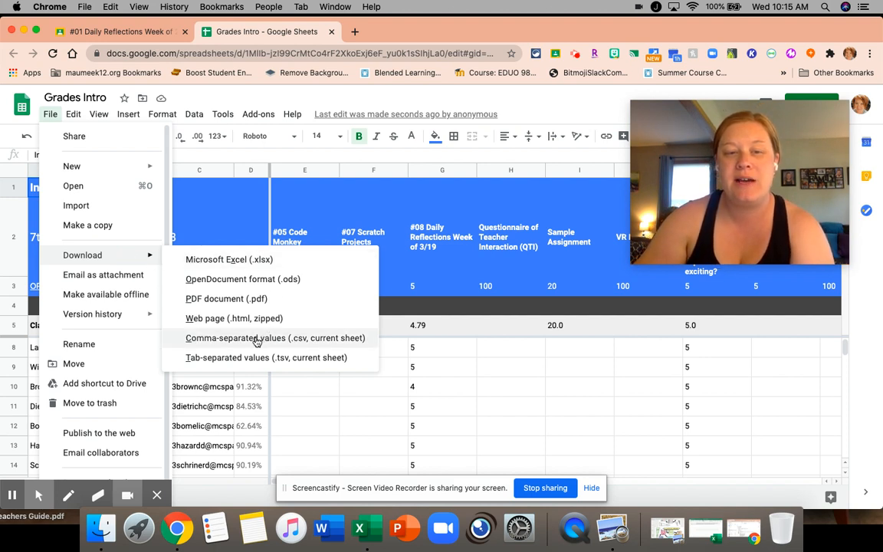
click(336, 405)
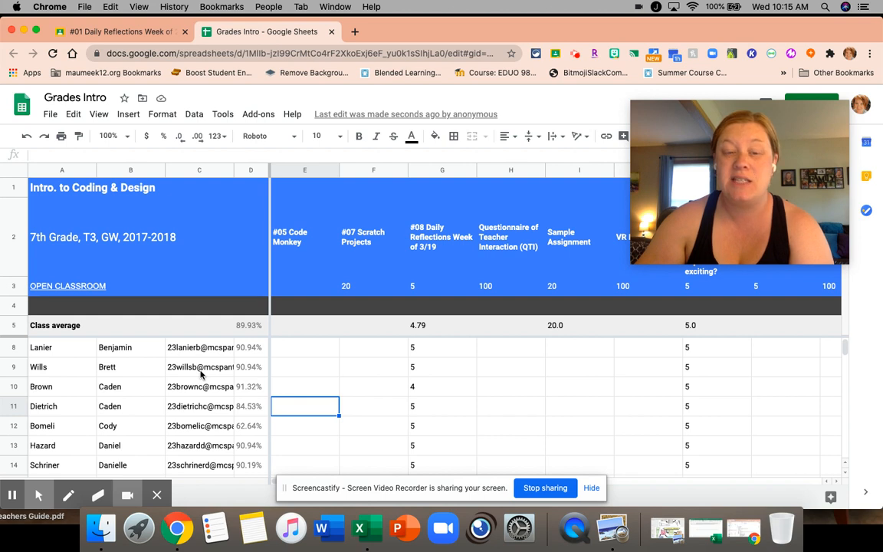
Download the current sheet of Grades Intro as a comma-separated values file and open the file in Excel
scroll(201, 373, down, 10)
scroll(199, 376, up, 10)
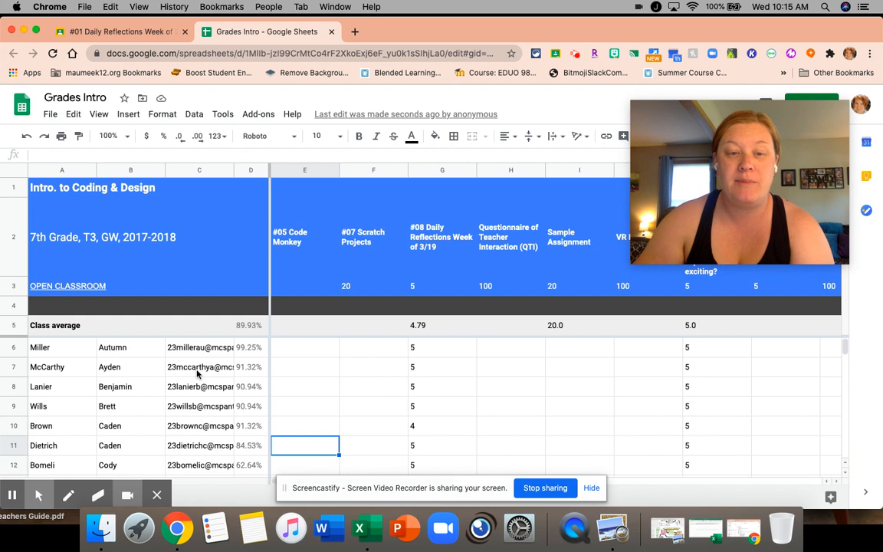
click(49, 114)
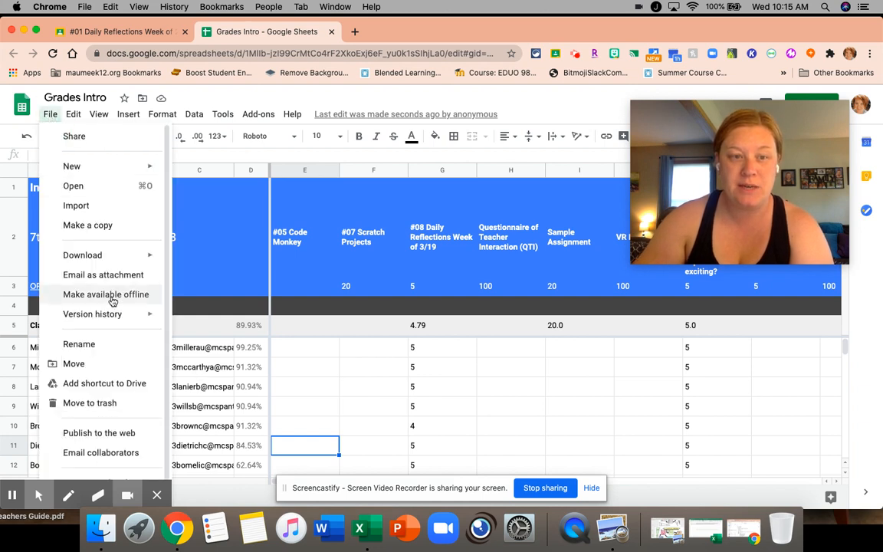
mouse_move(96, 254)
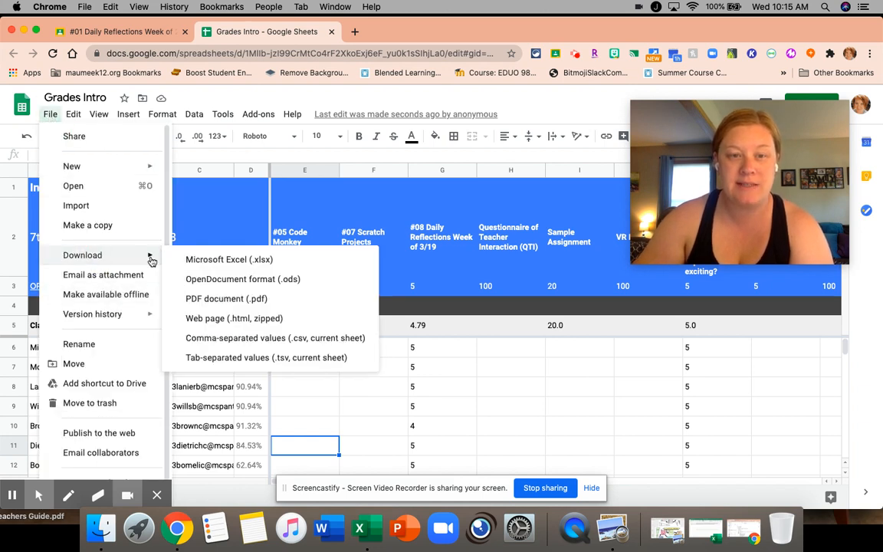
click(250, 339)
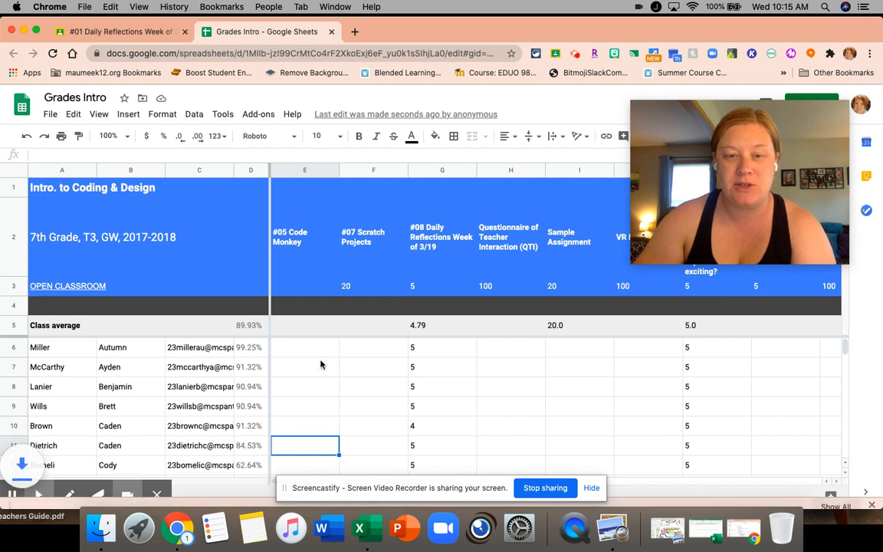
click(59, 493)
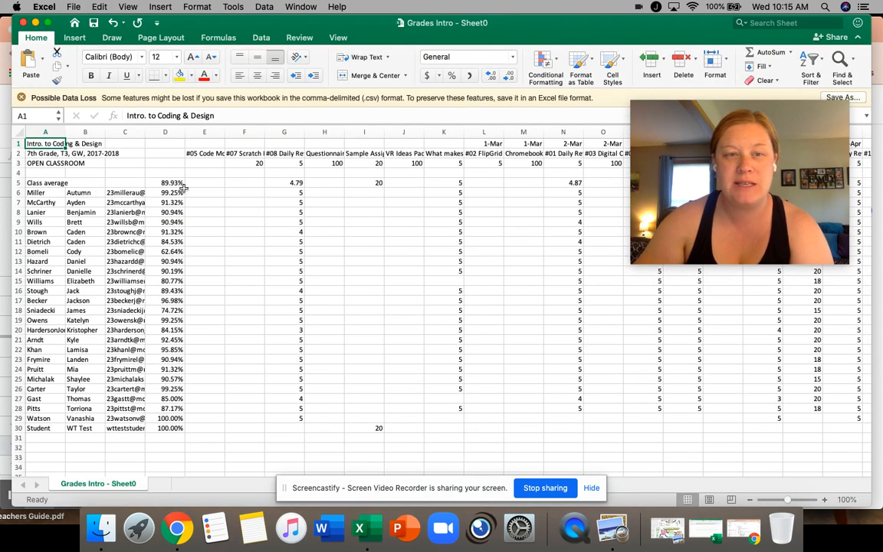
Close the Grades Intro workbook in Excel and the Grades Intro spreadsheet in Chrome, returning to the assignment's student work
drag(209, 29, 510, 160)
double_click(490, 159)
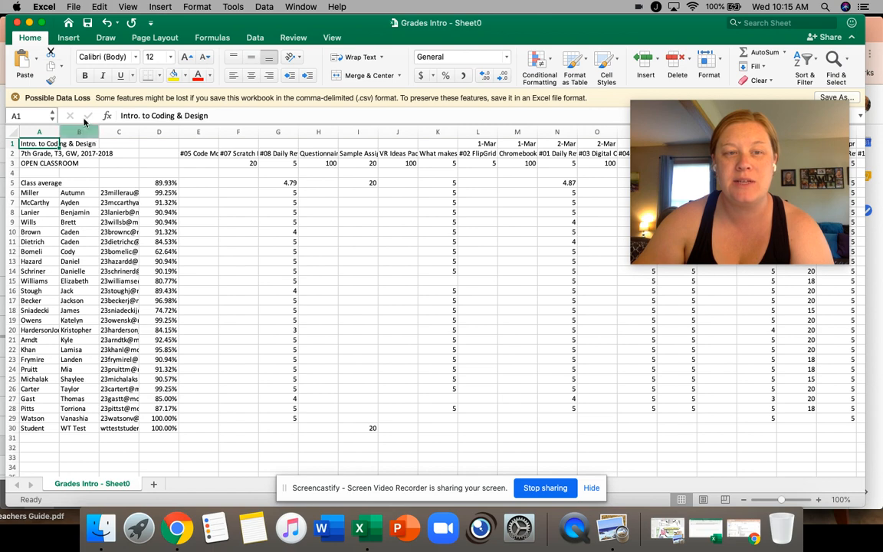
click(16, 24)
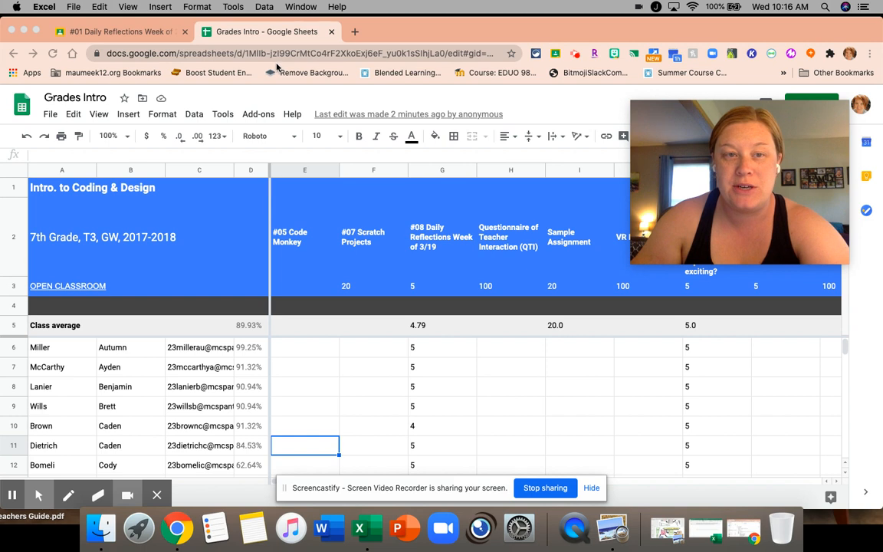
click(301, 31)
click(332, 32)
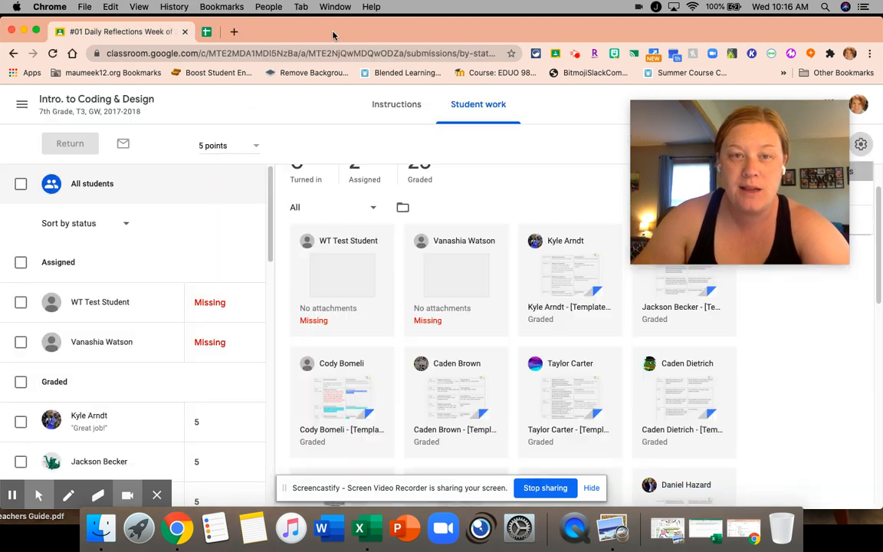
Examine the grade copy and download options for the #01 Daily Reflections assignment
scroll(520, 190, up, 2)
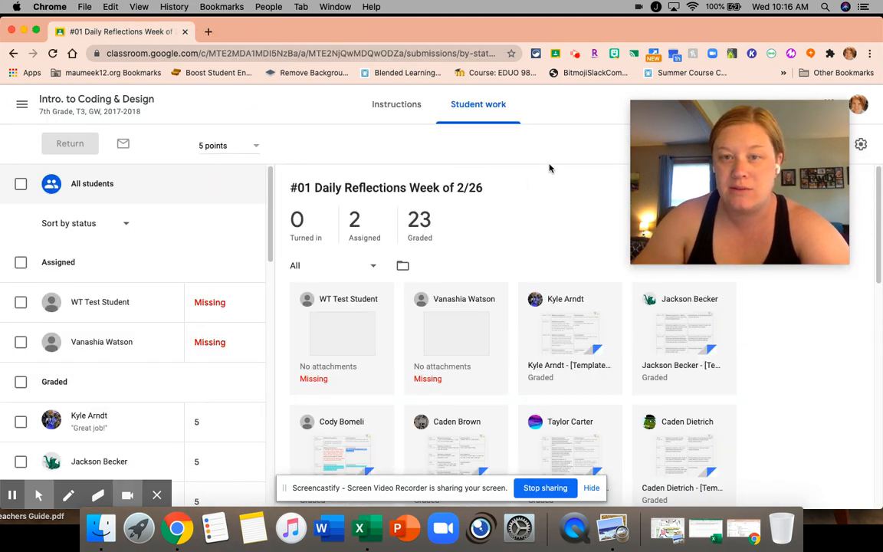
drag(752, 135, 555, 111)
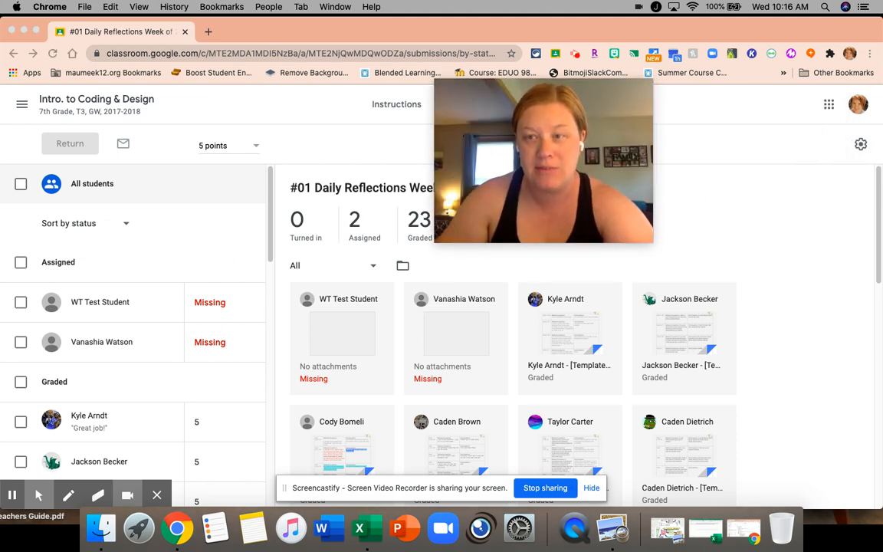
click(862, 145)
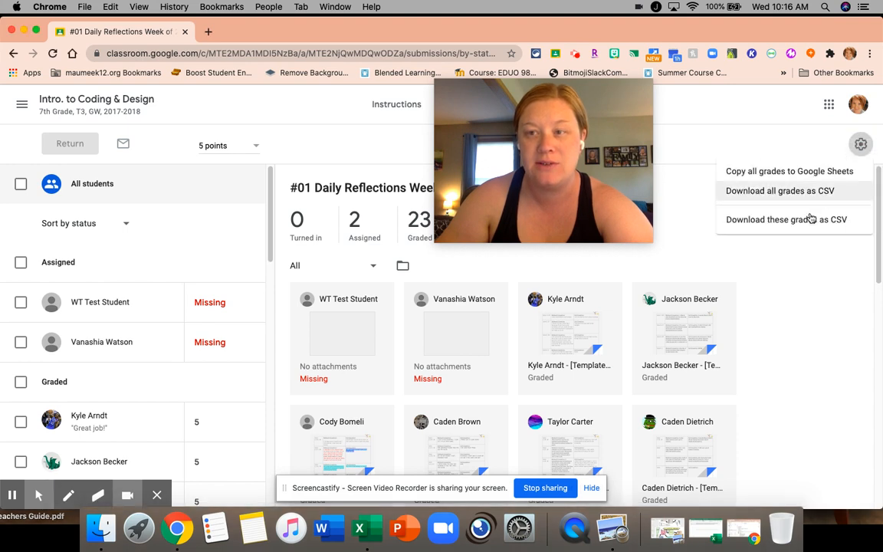
click(806, 292)
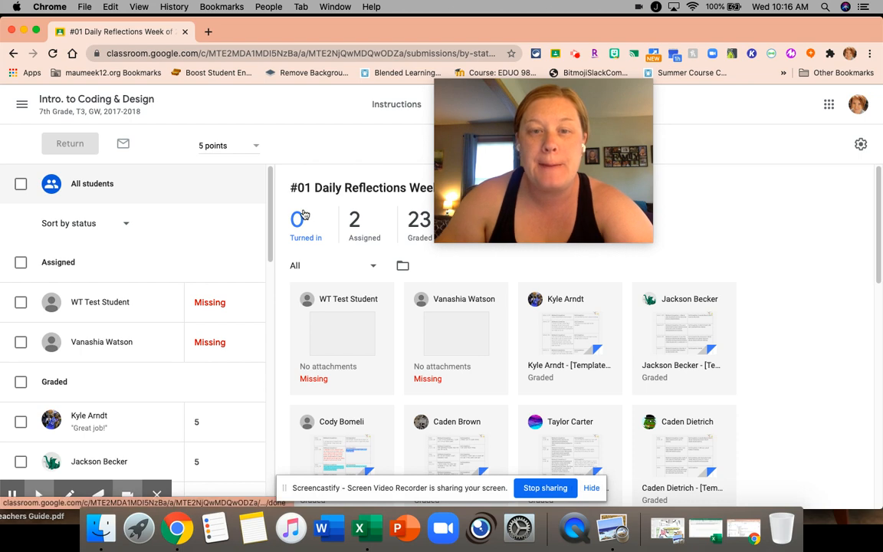
Go to the Intro. to Coding & Design class stream and open the class settings
click(20, 103)
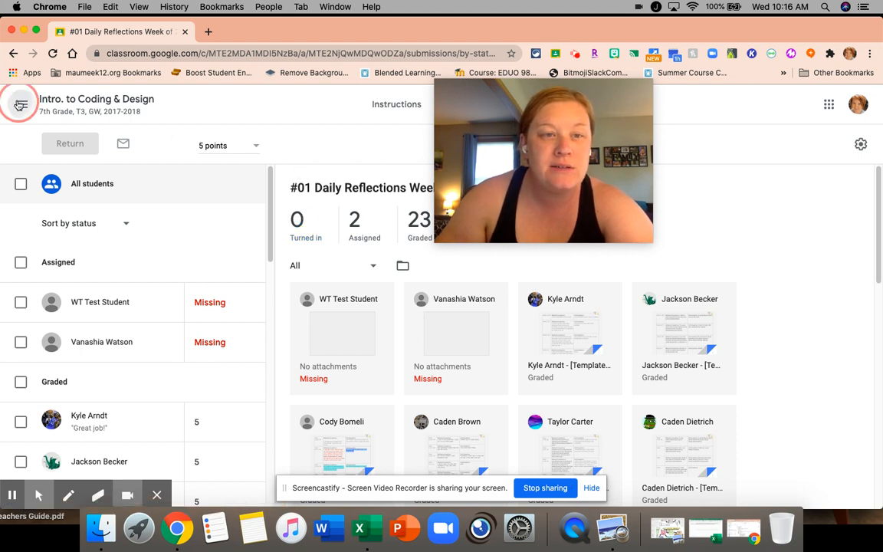
click(112, 246)
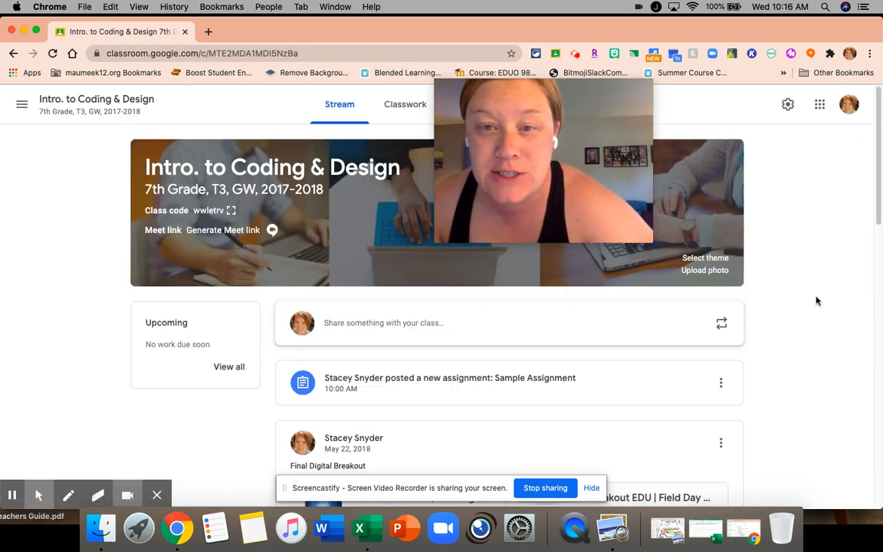
click(788, 107)
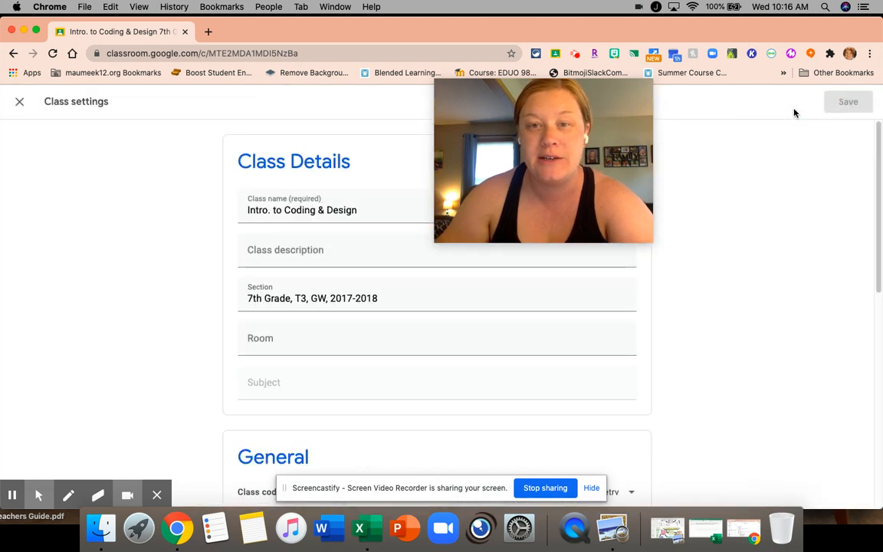
drag(565, 140, 700, 165)
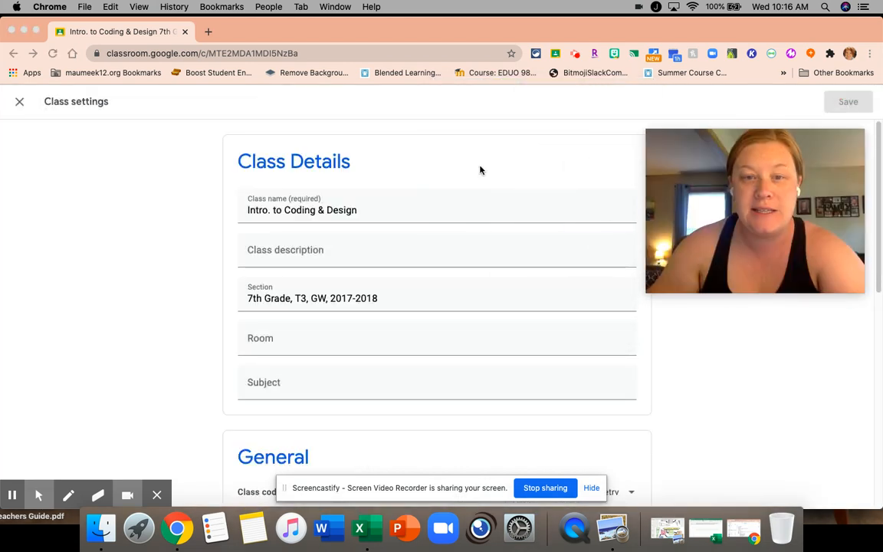
Set the class's overall grade calculation to Weighted by category and enable showing the overall grade to students
scroll(390, 276, down, 4)
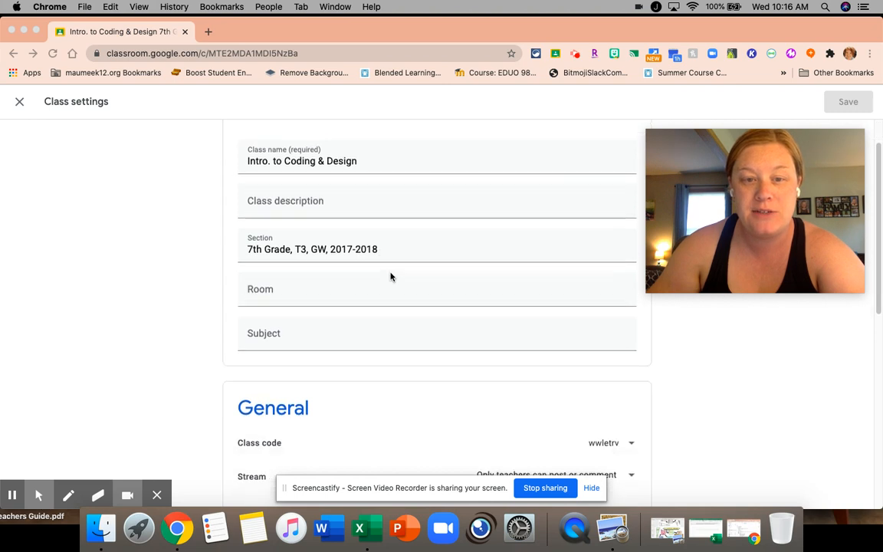
scroll(390, 276, down, 9)
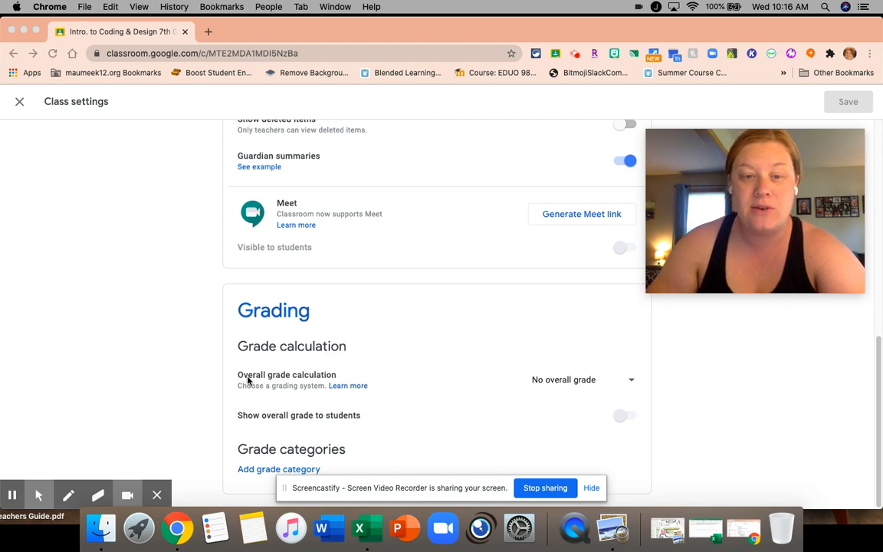
click(630, 381)
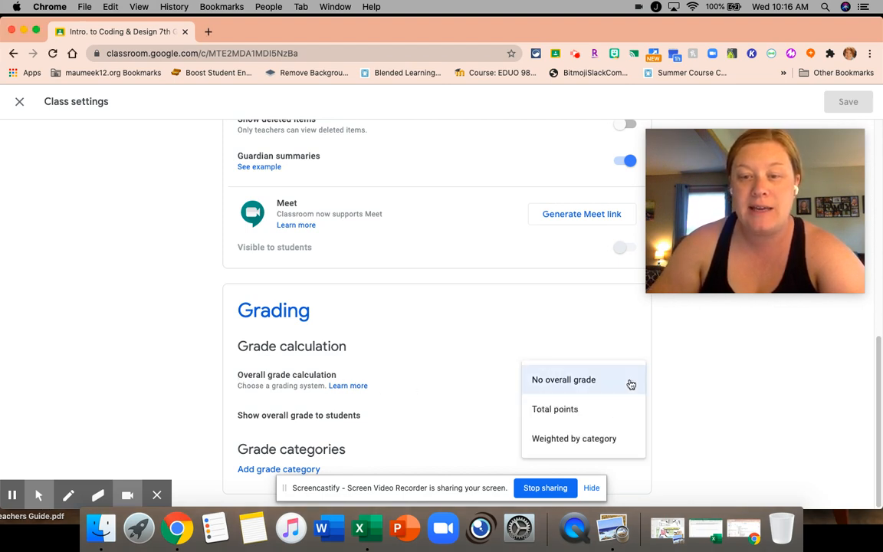
click(588, 412)
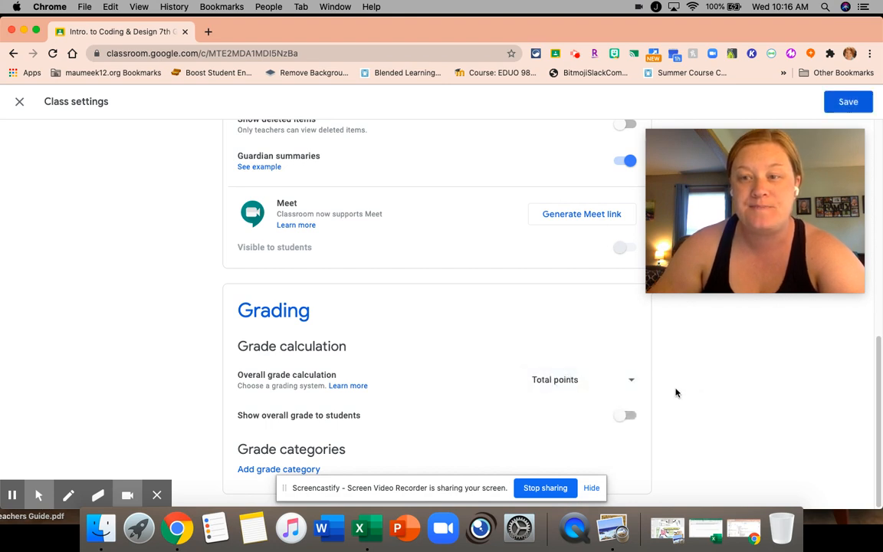
click(629, 384)
click(611, 409)
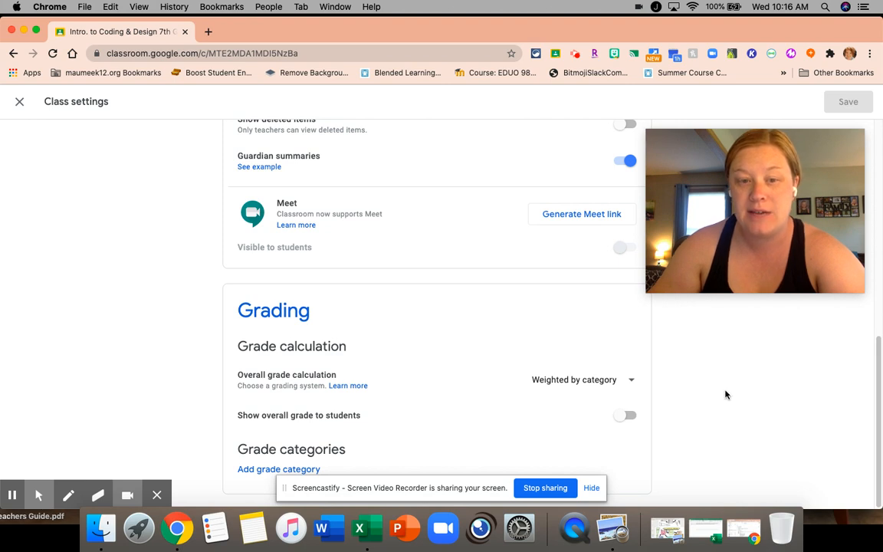
click(628, 415)
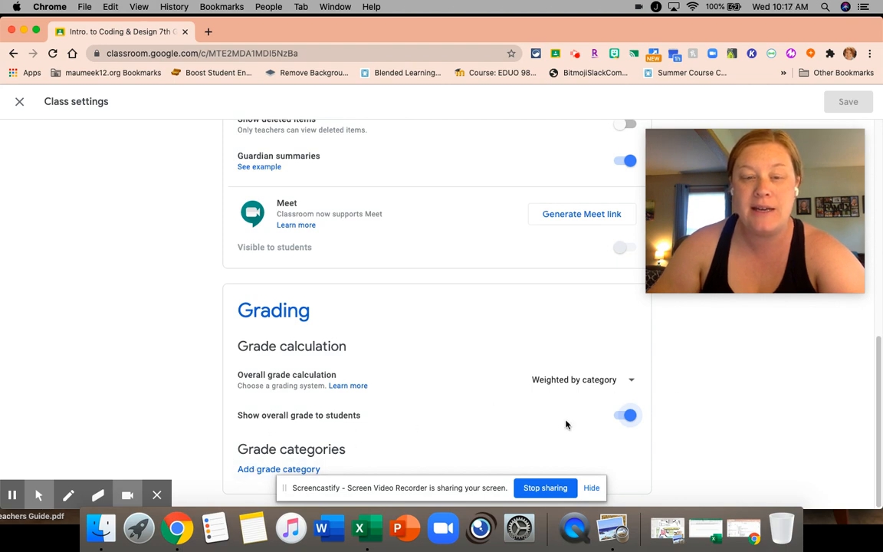
Add a grade category named Projects with a percentage of 60%
click(268, 469)
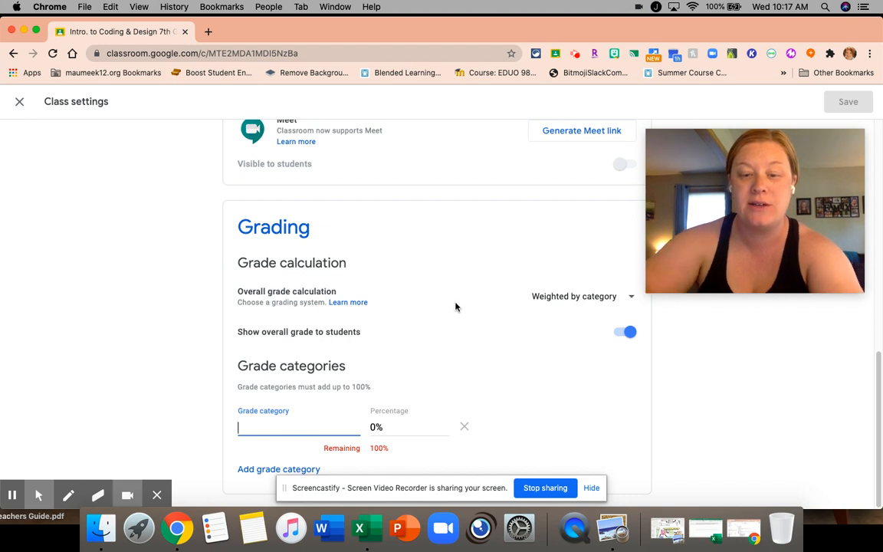
text(Projects)
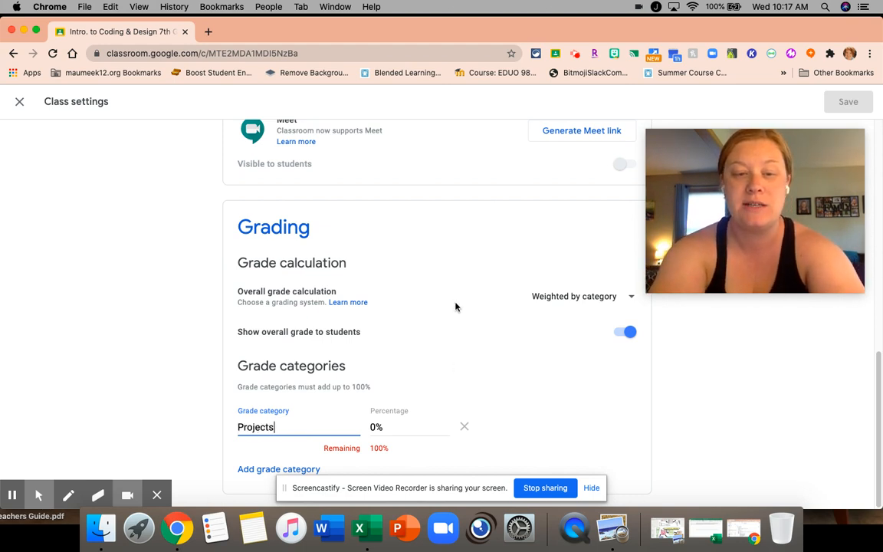
key(Tab)
text(60)
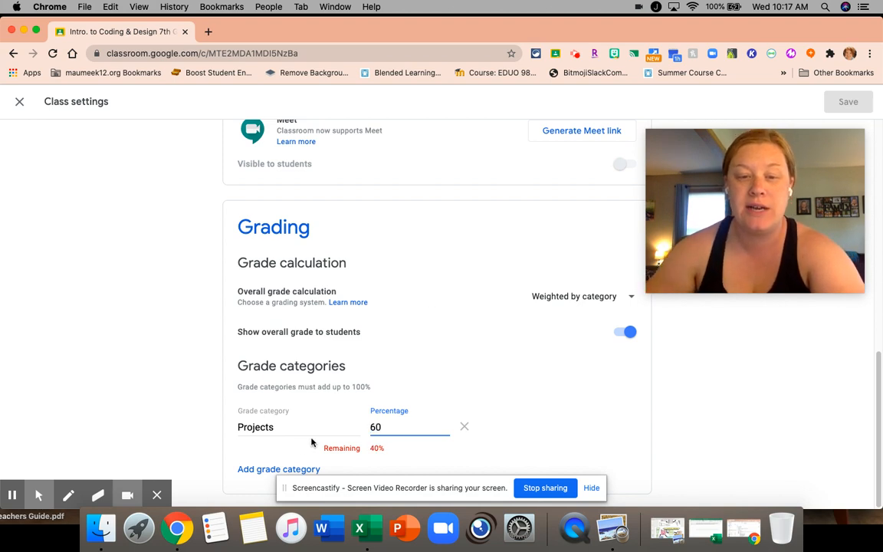
Add a second grade category named Tests/Quizzes with a percentage of 25%
click(260, 468)
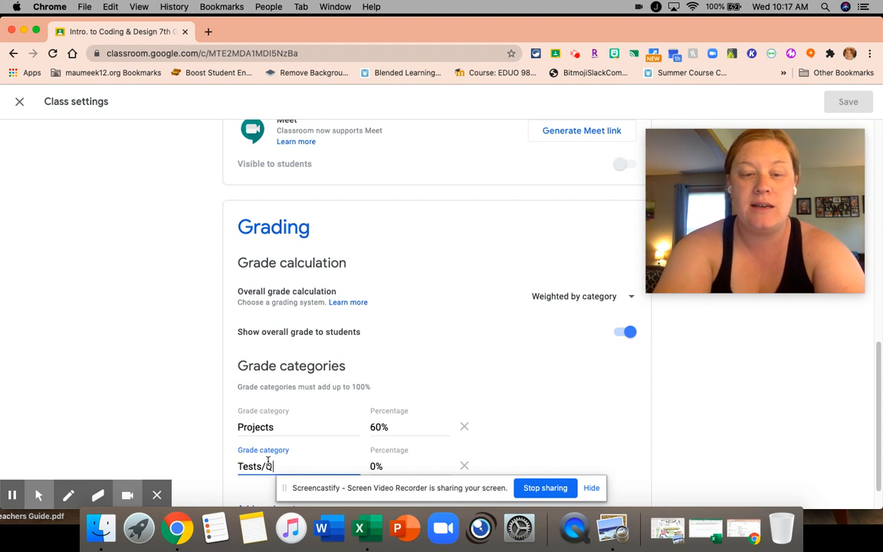
text(Tests/Quizzes)
key(Tab)
text(25)
key(Tab)
scroll(398, 335, down, 1)
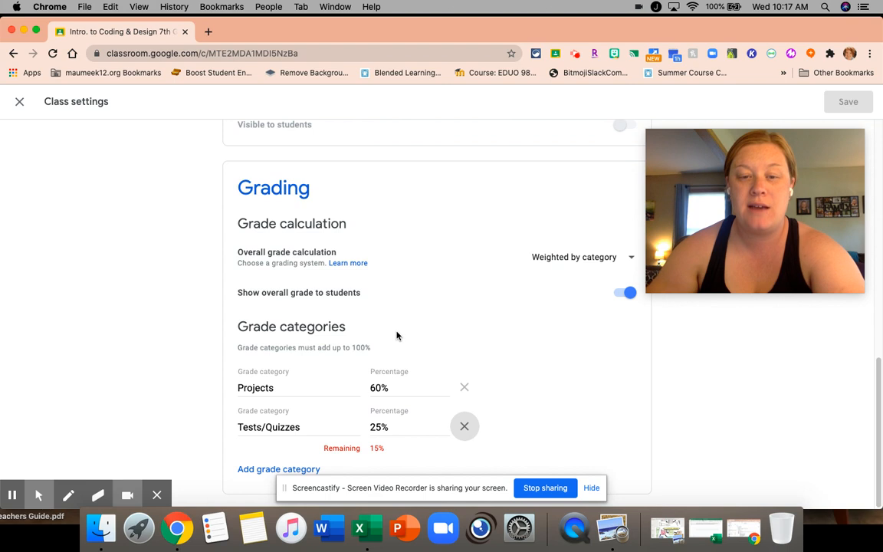
Add a Classwork grade category with a percentage of 15% and save the class settings
click(266, 470)
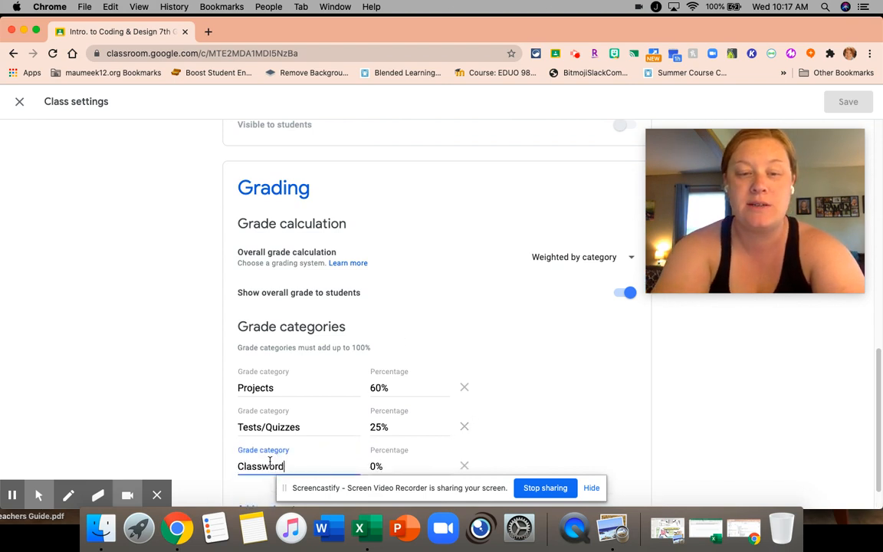
text(Classwork)
key(Tab)
text(15)
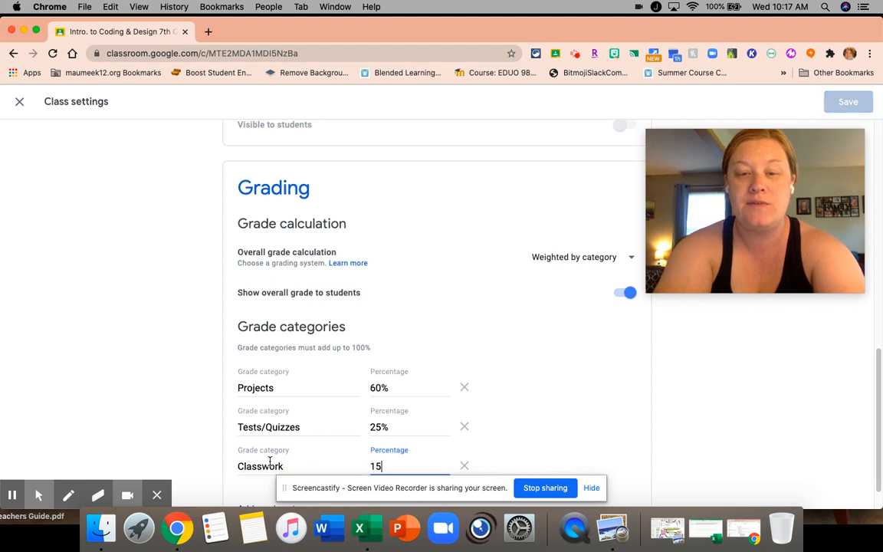
click(639, 387)
scroll(651, 387, down, 1)
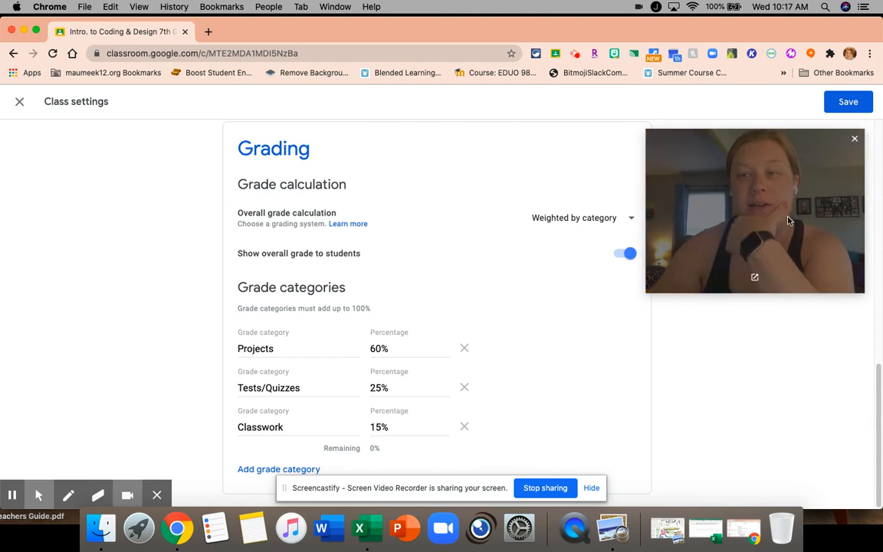
click(848, 102)
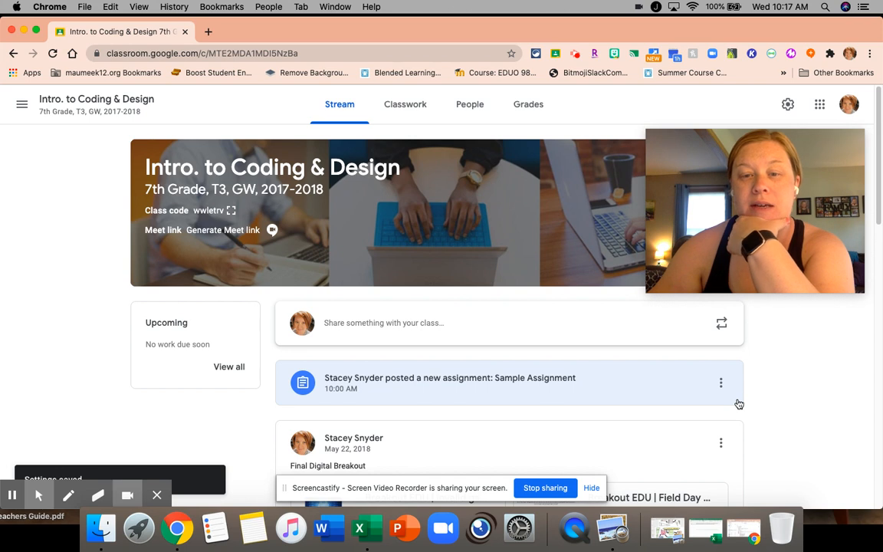
Examine the overall grade column for all students in the class gradebook
click(529, 105)
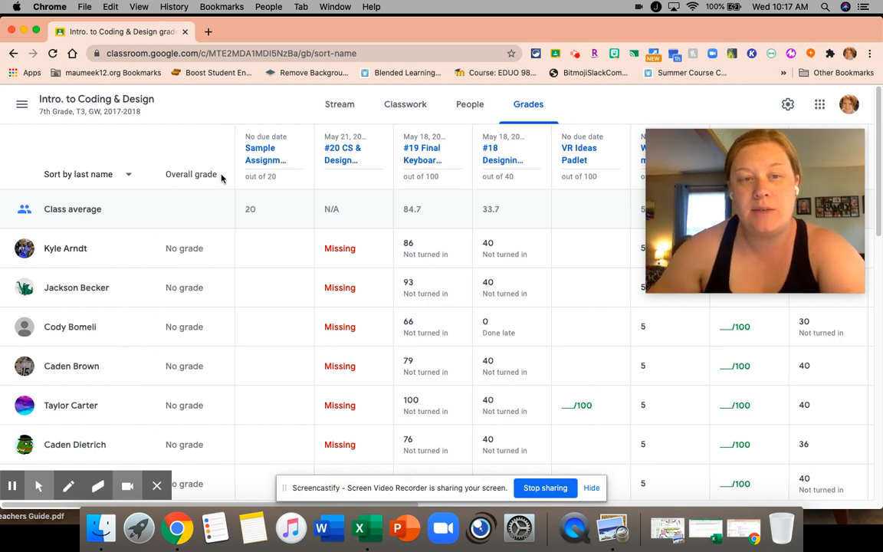
scroll(219, 204, down, 10)
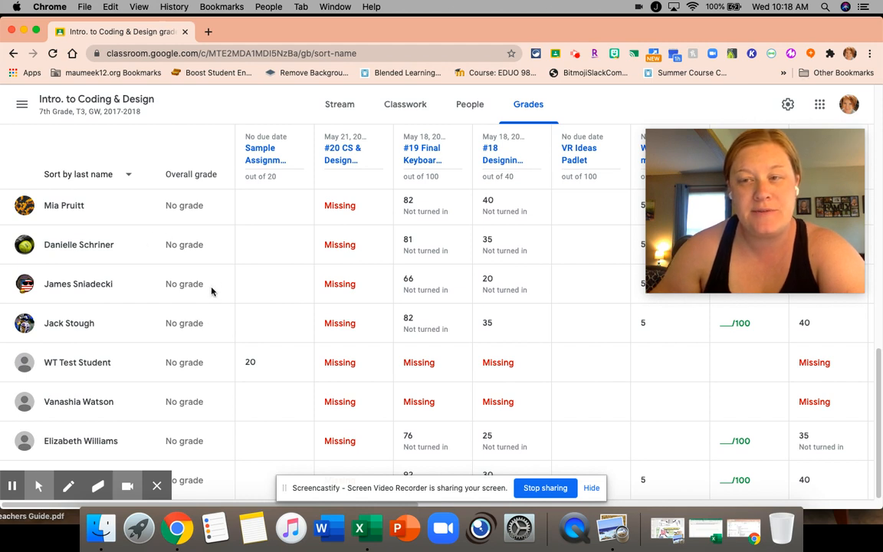
scroll(212, 290, up, 10)
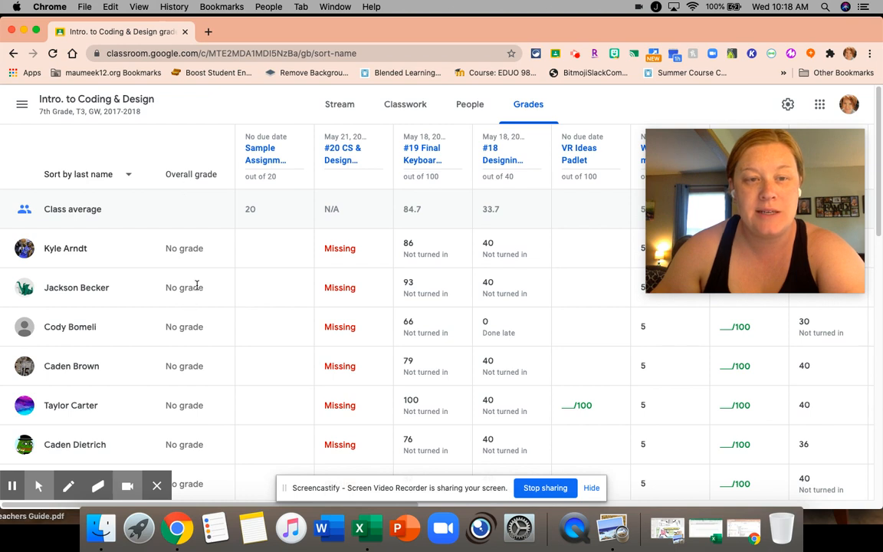
Go to the class's Classwork page and open the Sample Assignment for editing
click(334, 107)
click(422, 109)
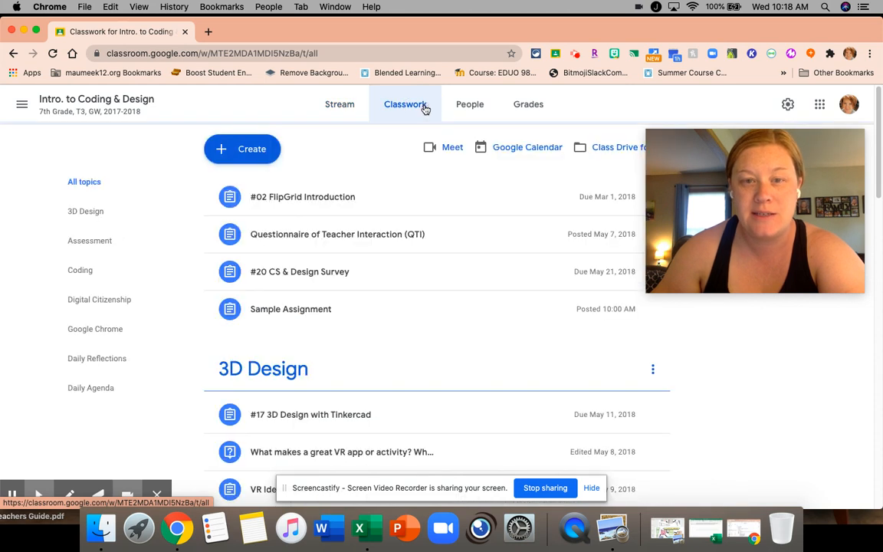
click(254, 149)
click(397, 337)
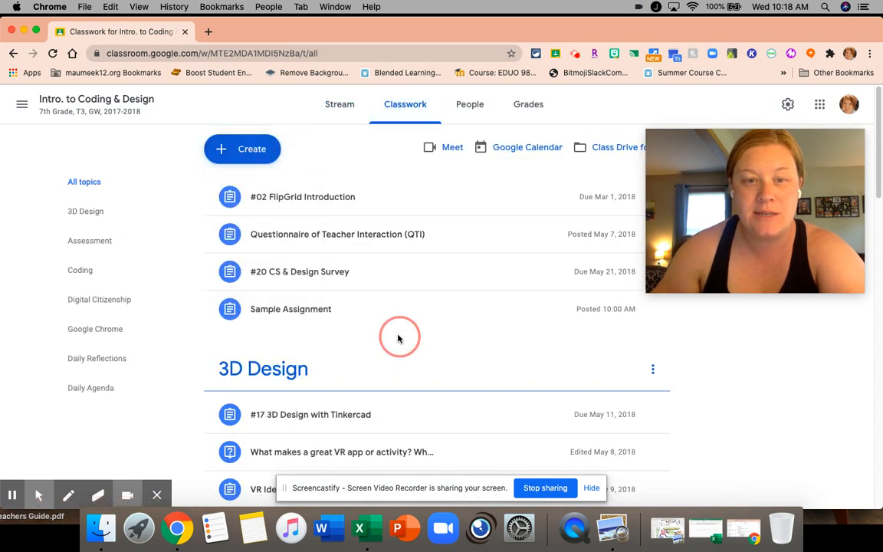
click(353, 317)
click(653, 319)
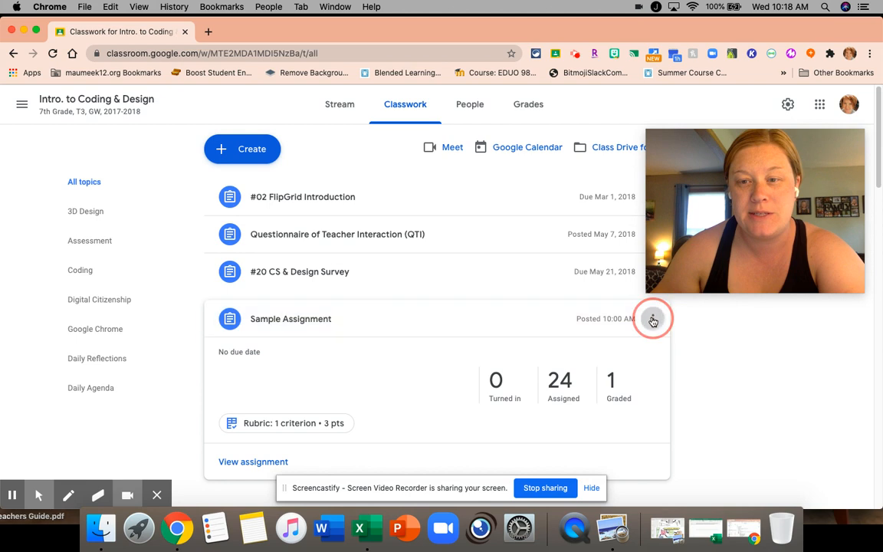
click(635, 346)
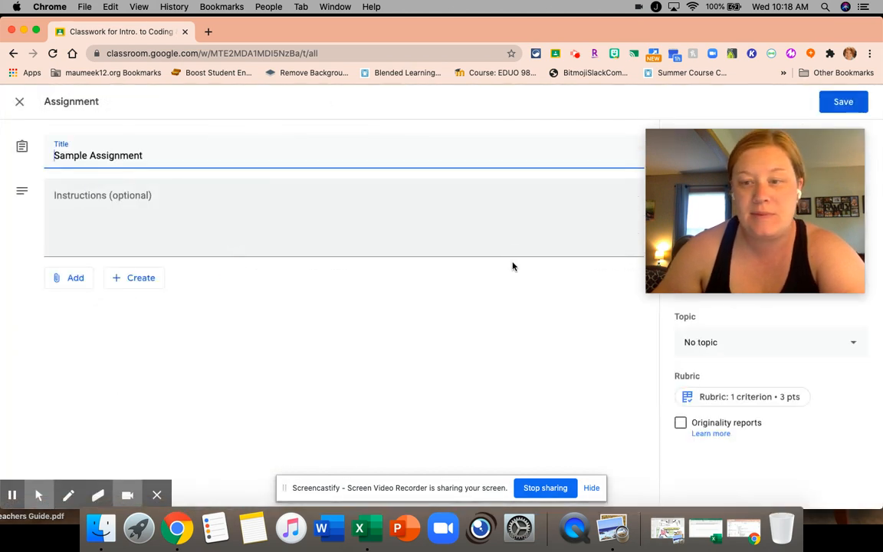
Set the Sample Assignment's grade category to Classwork and leave the assignment editor
drag(804, 175, 553, 221)
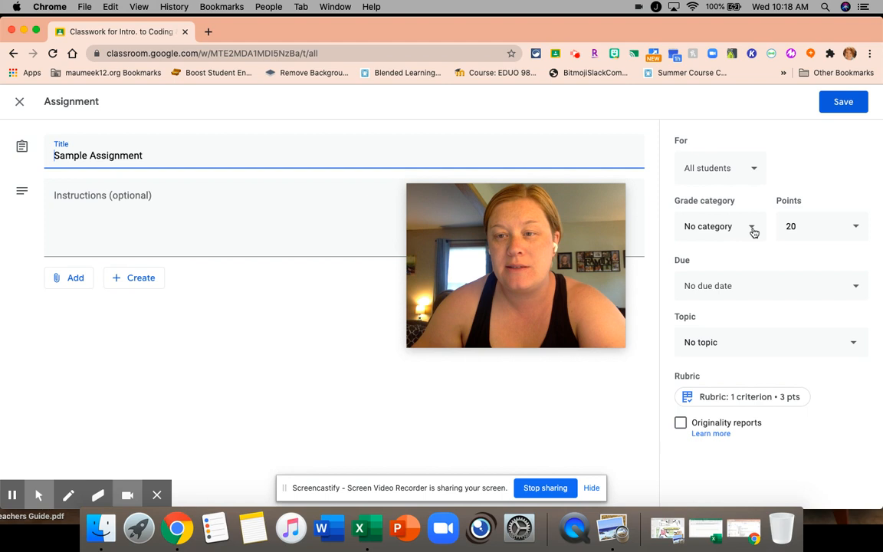
click(751, 230)
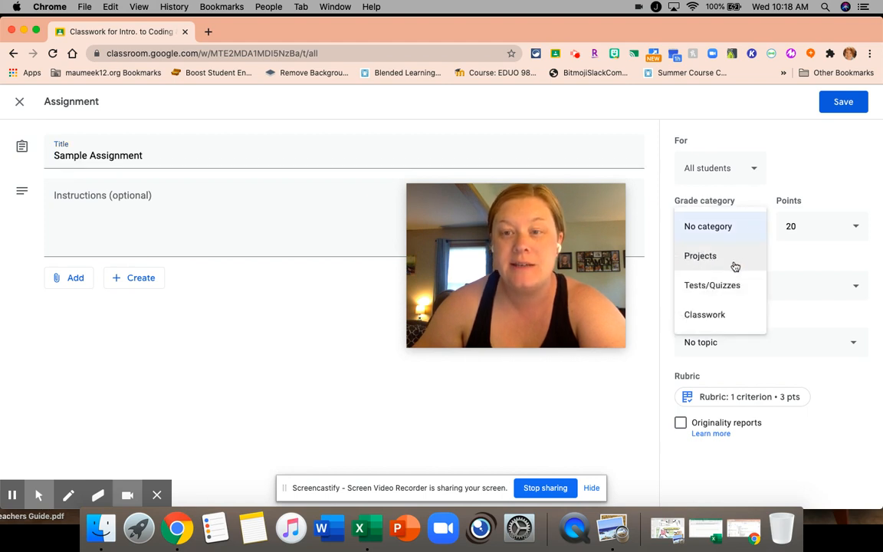
click(740, 315)
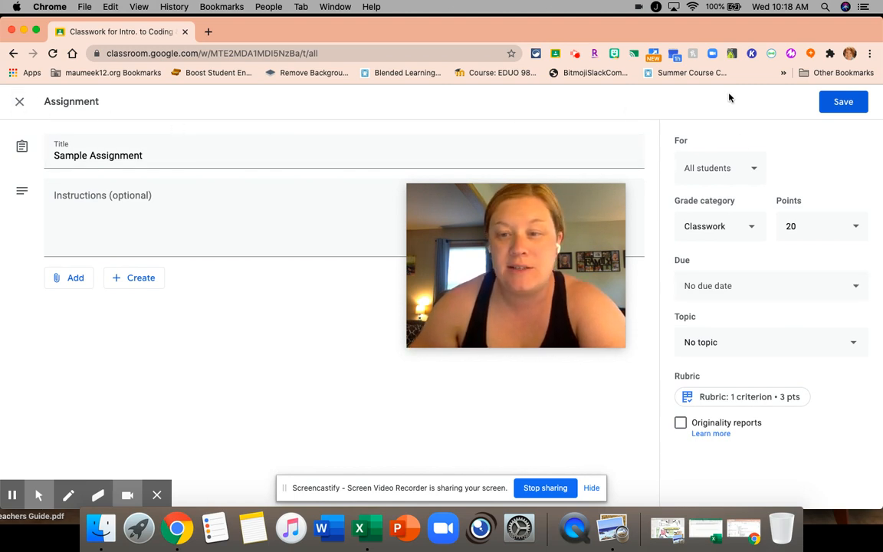
click(19, 101)
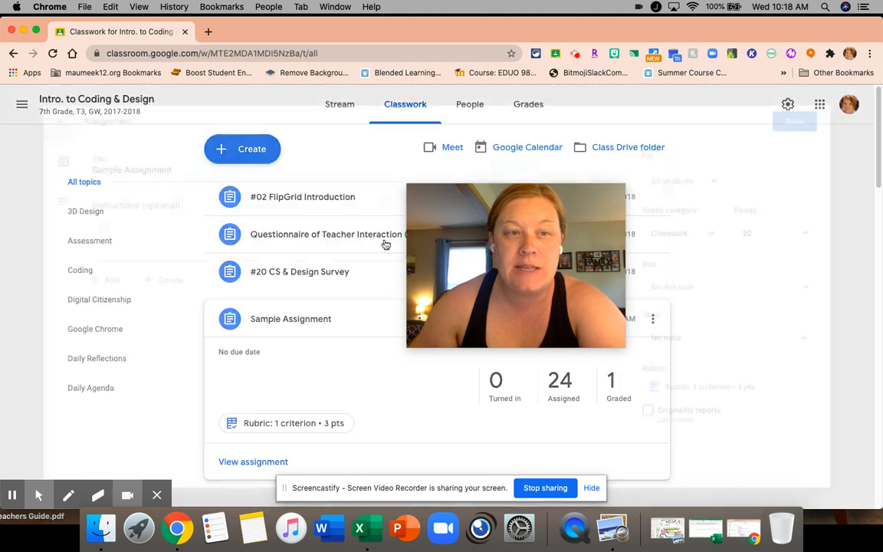
Look at the gradebook's overall grades once more and return to the overview of all classes
drag(431, 258, 592, 265)
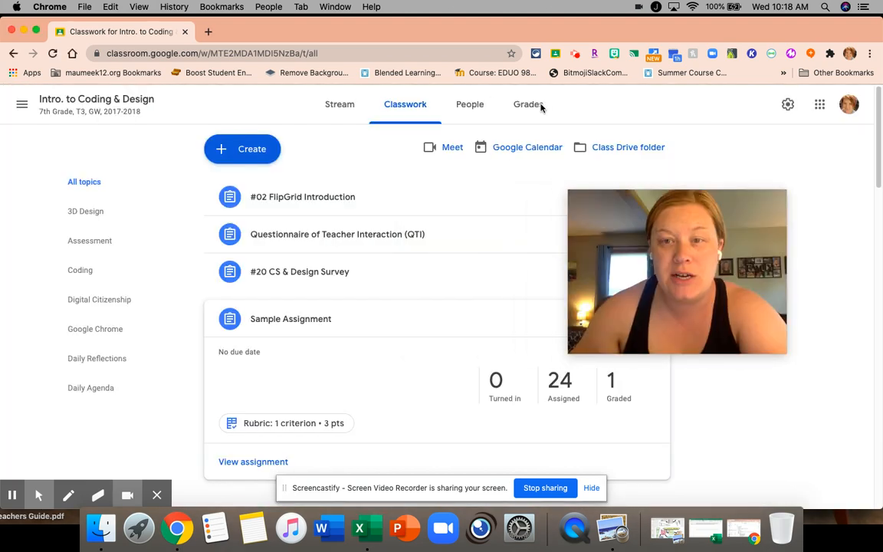
click(530, 108)
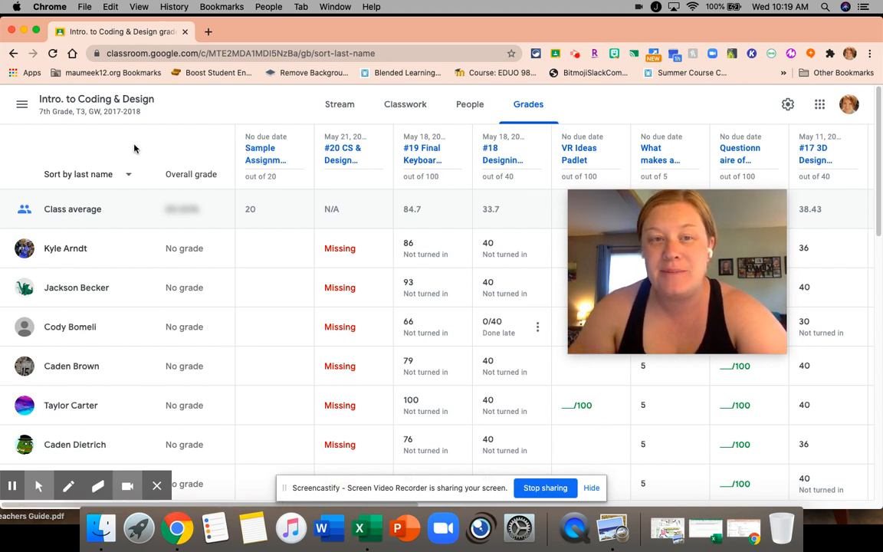
click(23, 104)
click(82, 114)
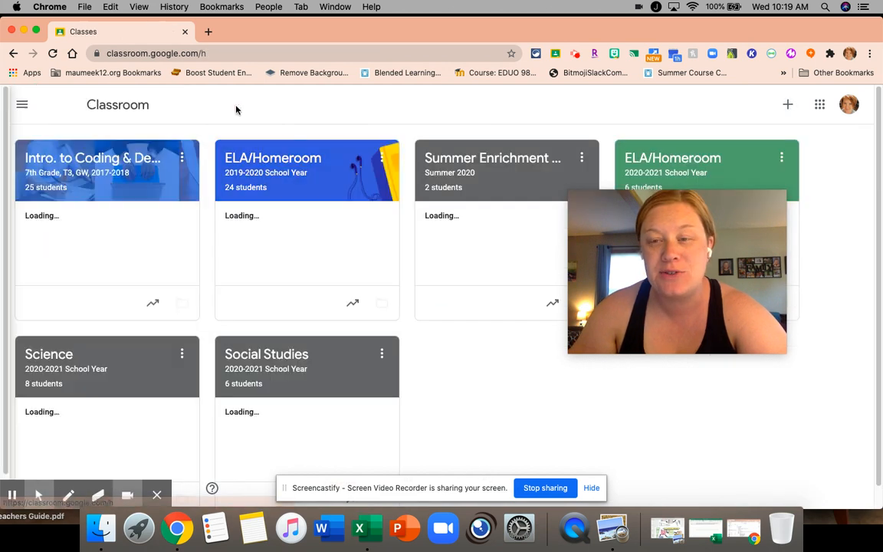
drag(763, 242, 664, 321)
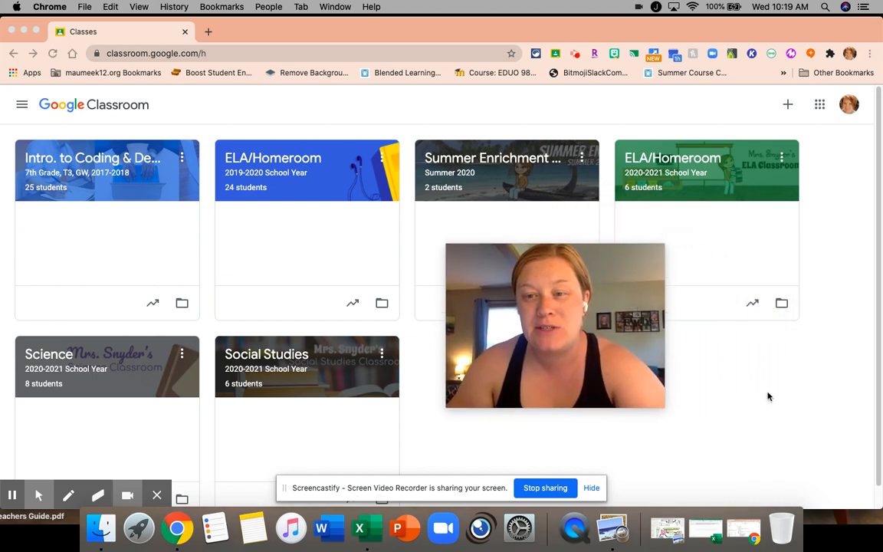